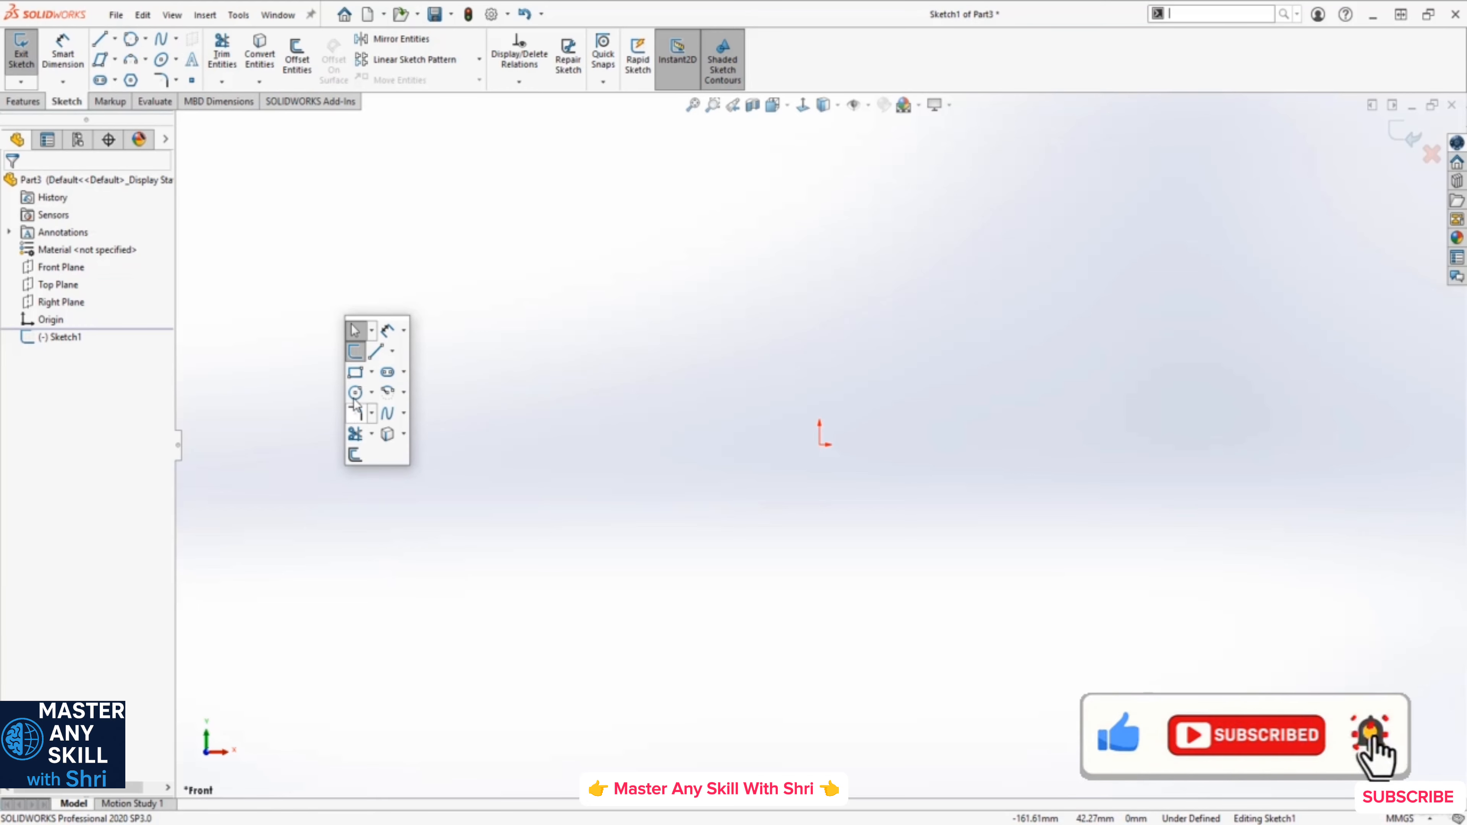
- Sketch an open chain of three connected lines around the origin's upper right, starting with a slightly sloping line about 116 mm long
{"action": "left_click", "coordinate": [478, 381]}
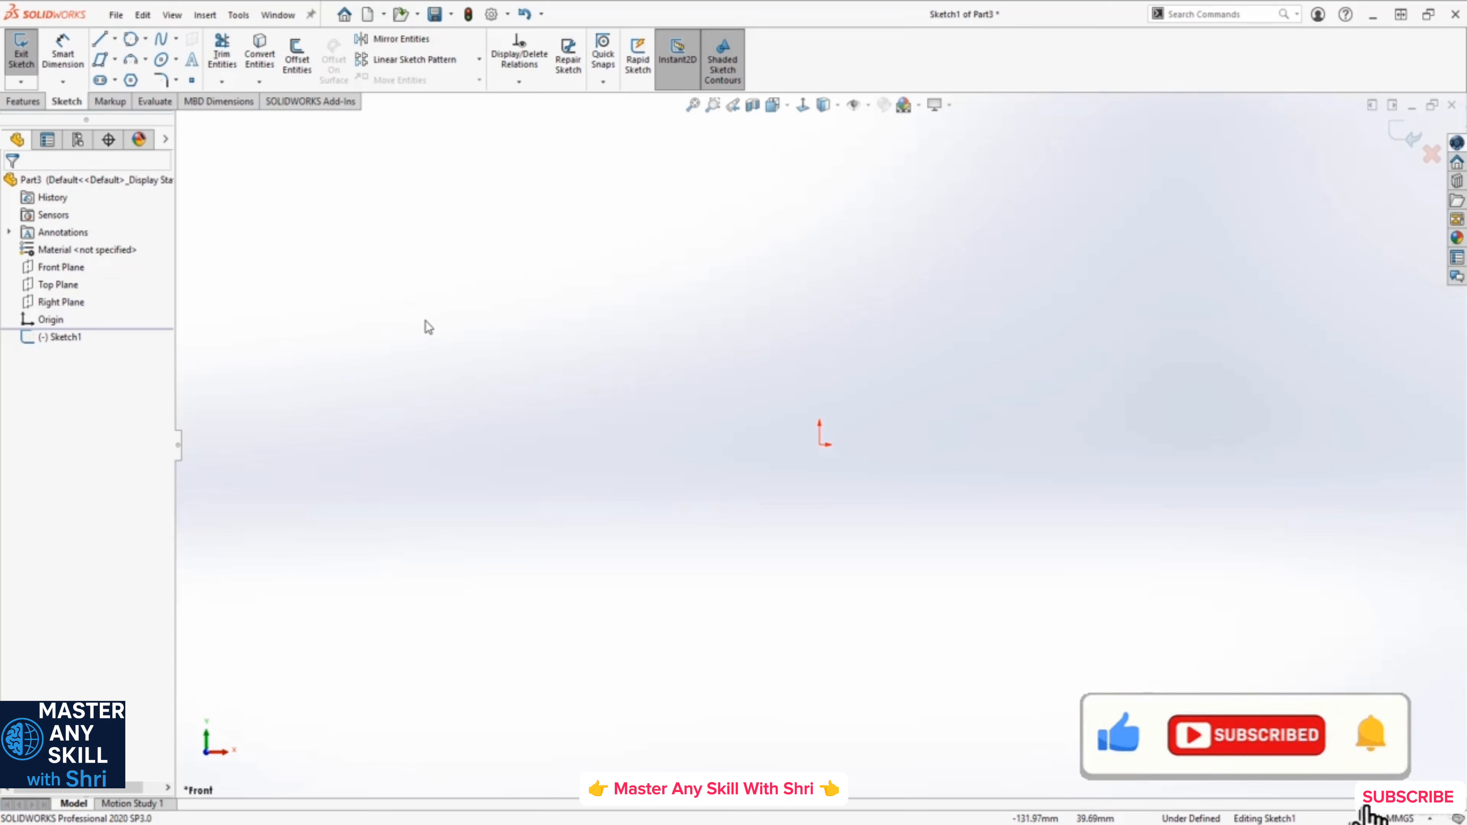
{"action": "left_click", "coordinate": [116, 41]}
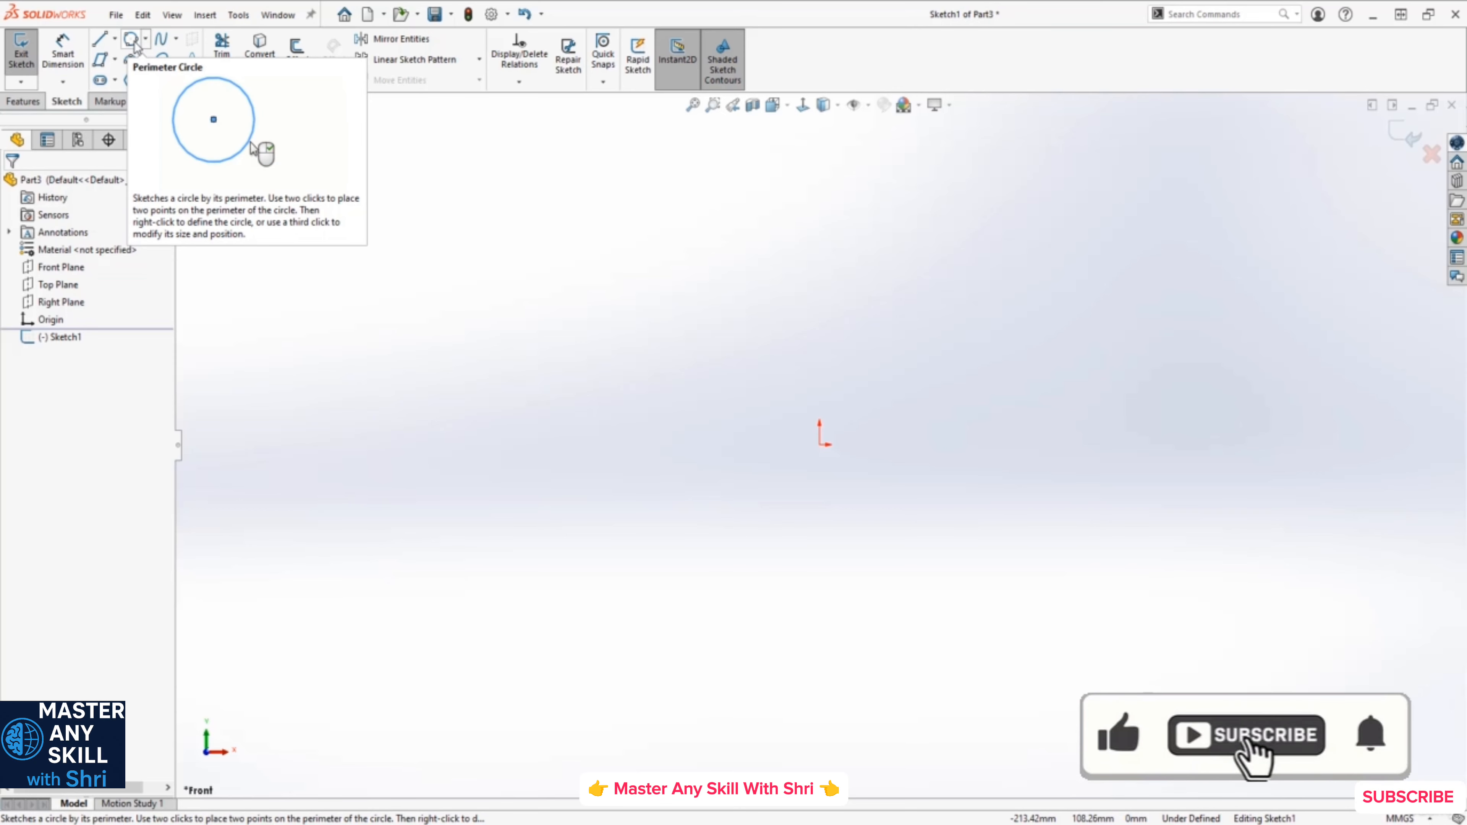
{"action": "left_click", "coordinate": [117, 41]}
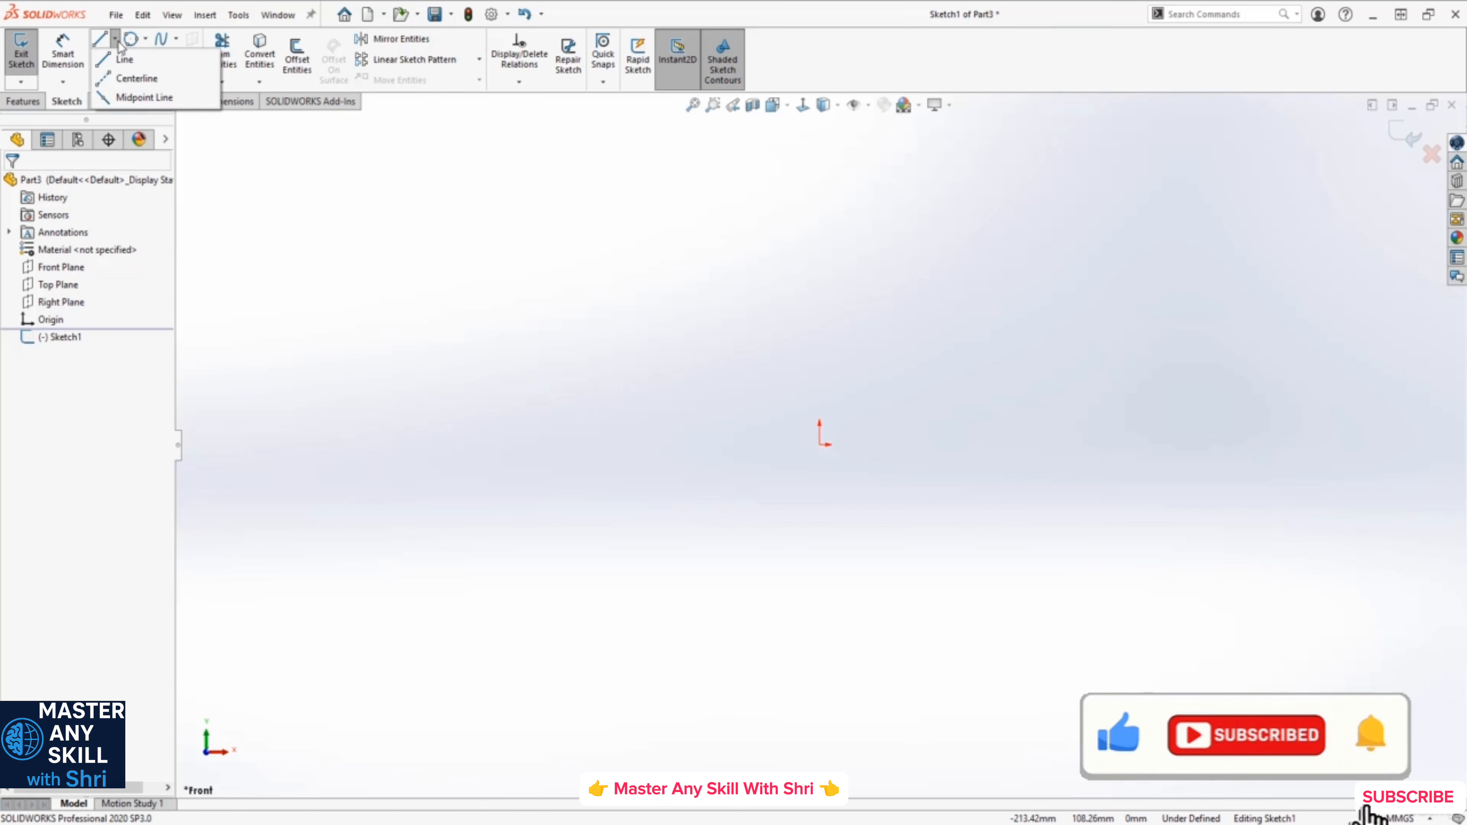
{"action": "left_click", "coordinate": [125, 59]}
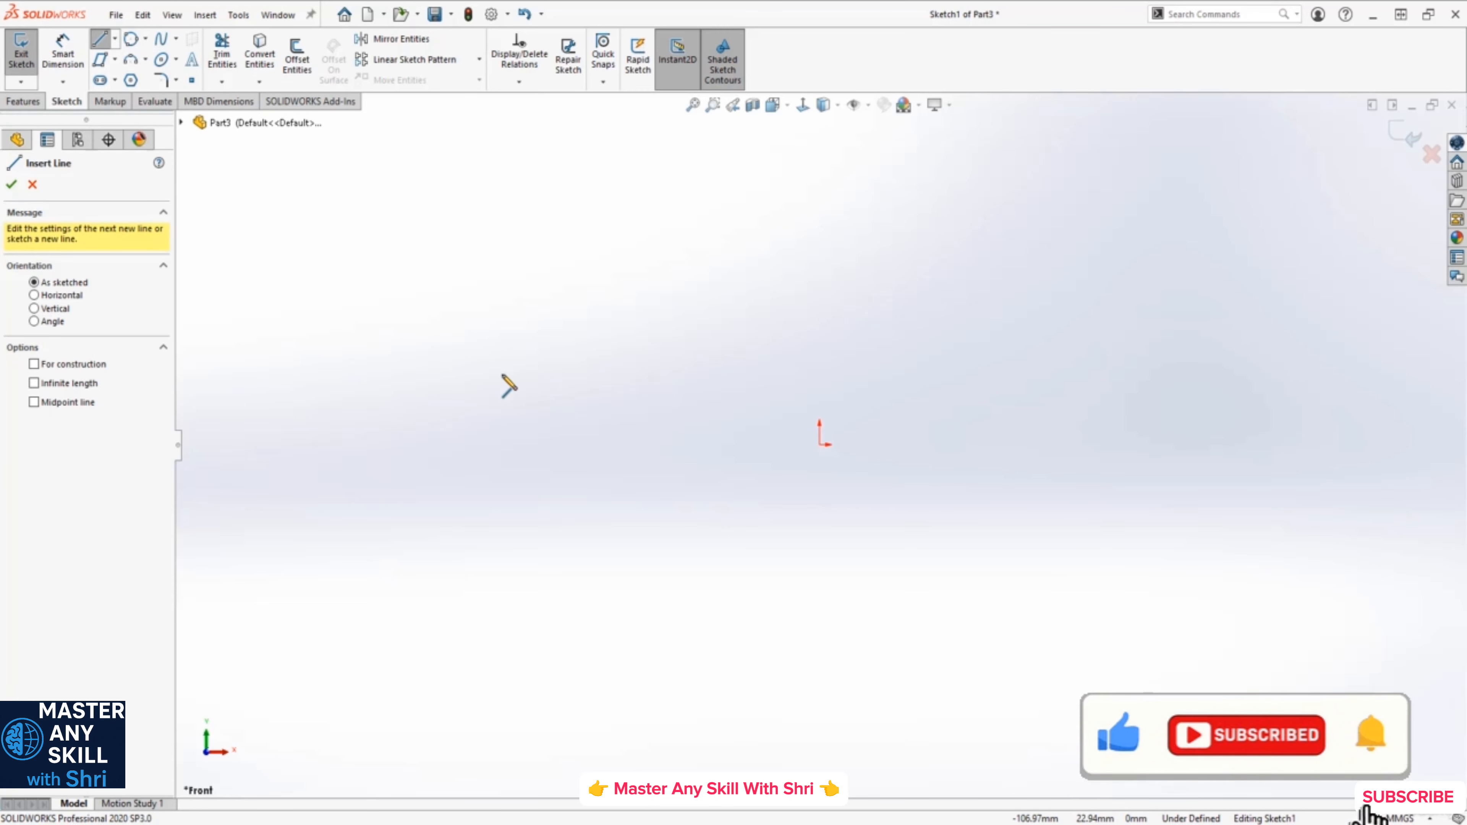
{"action": "left_click", "coordinate": [591, 313]}
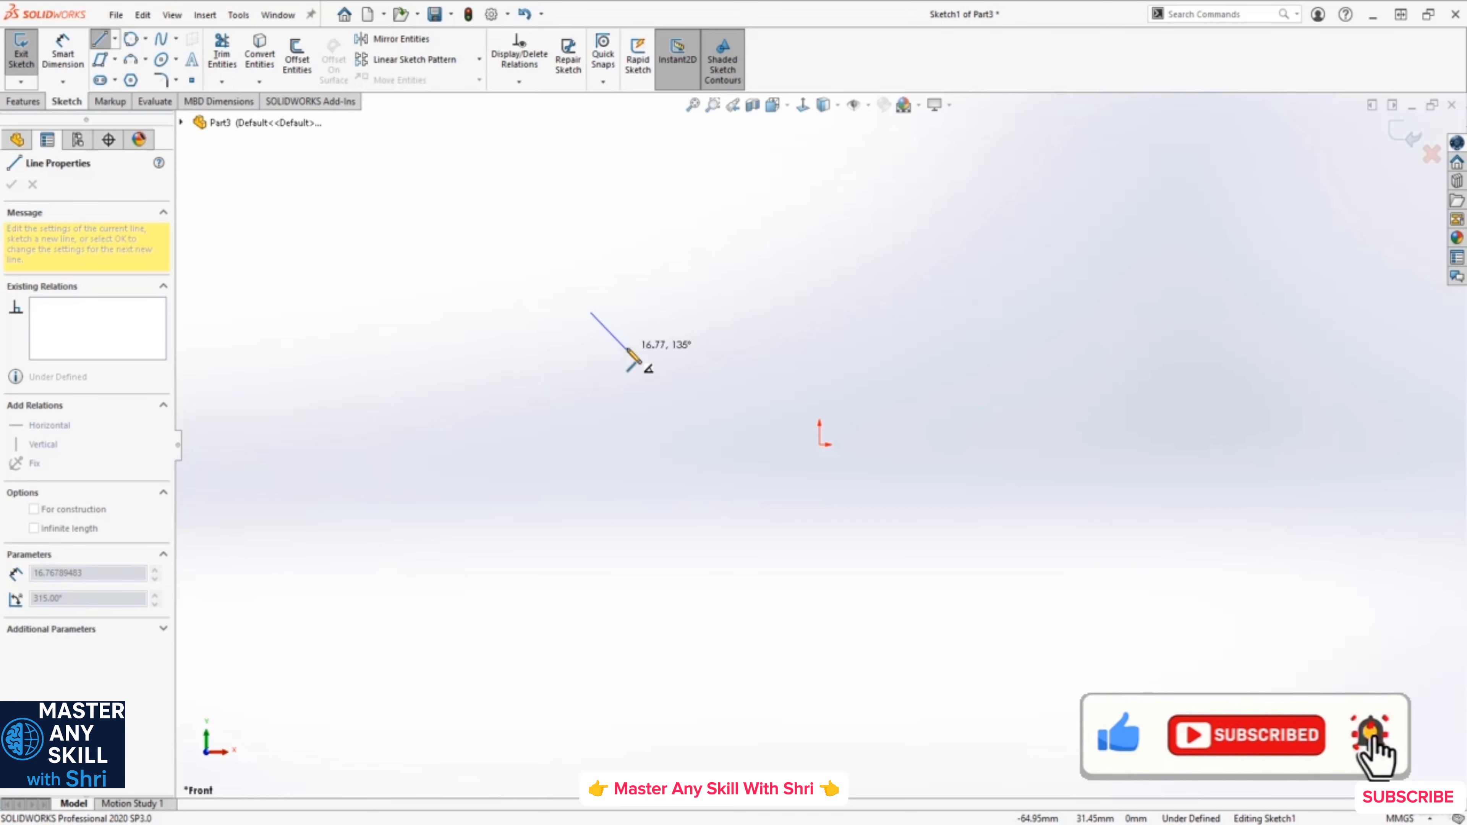
{"action": "left_click", "coordinate": [928, 253]}
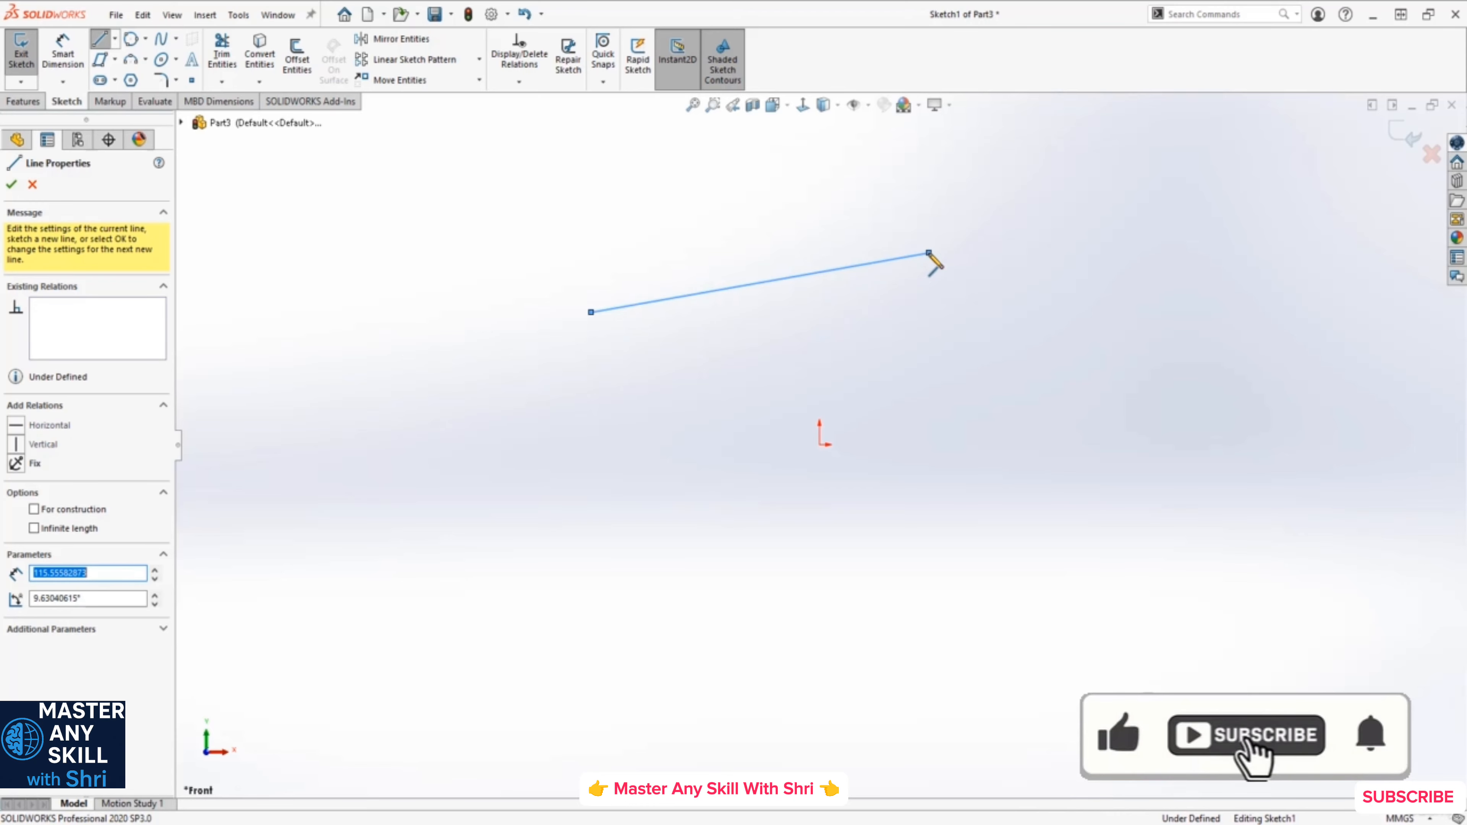
{"action": "left_click", "coordinate": [1084, 391]}
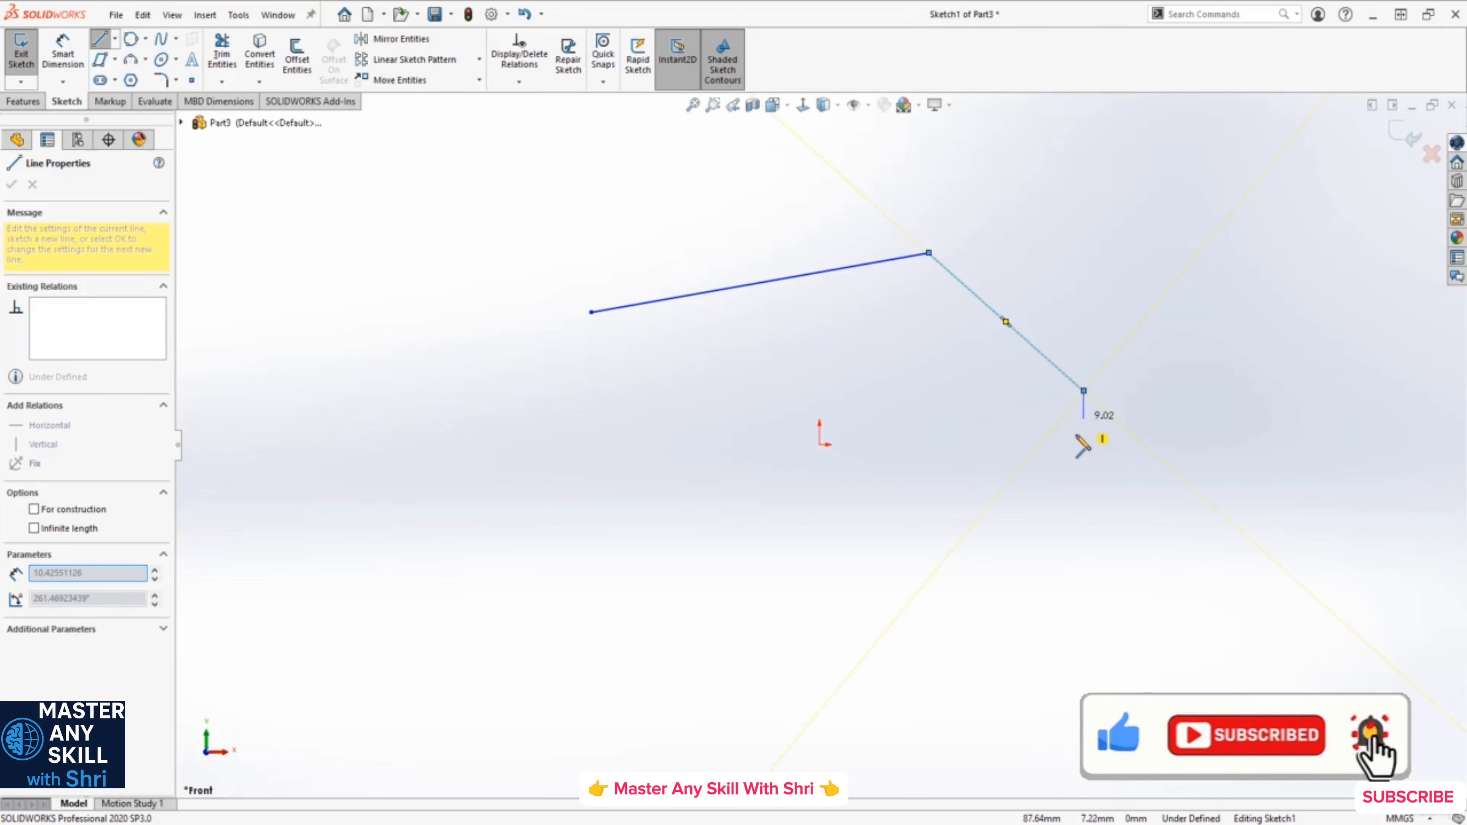
{"action": "left_click", "coordinate": [1030, 586]}
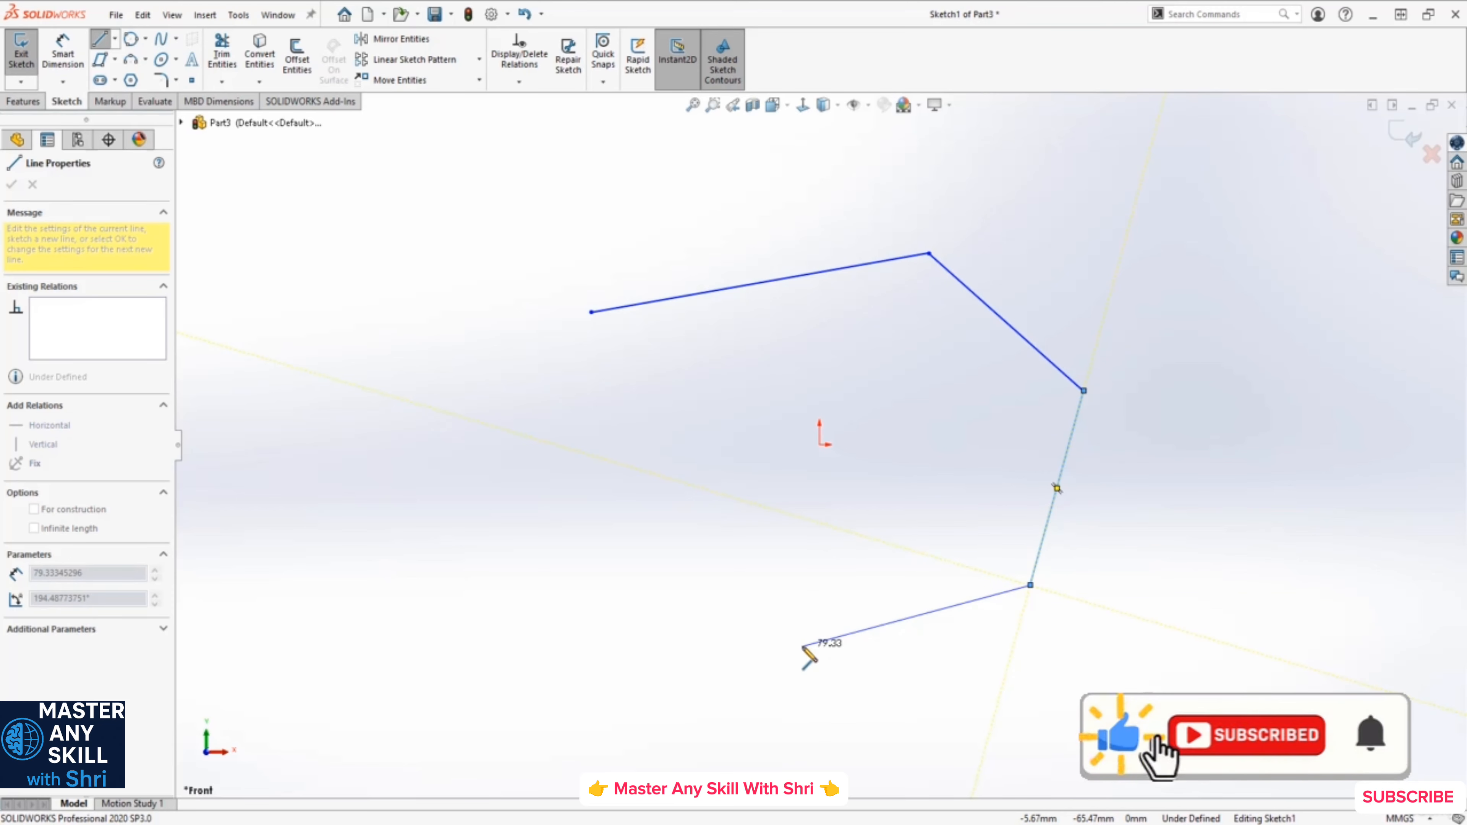
{"action": "key", "text": "Escape"}
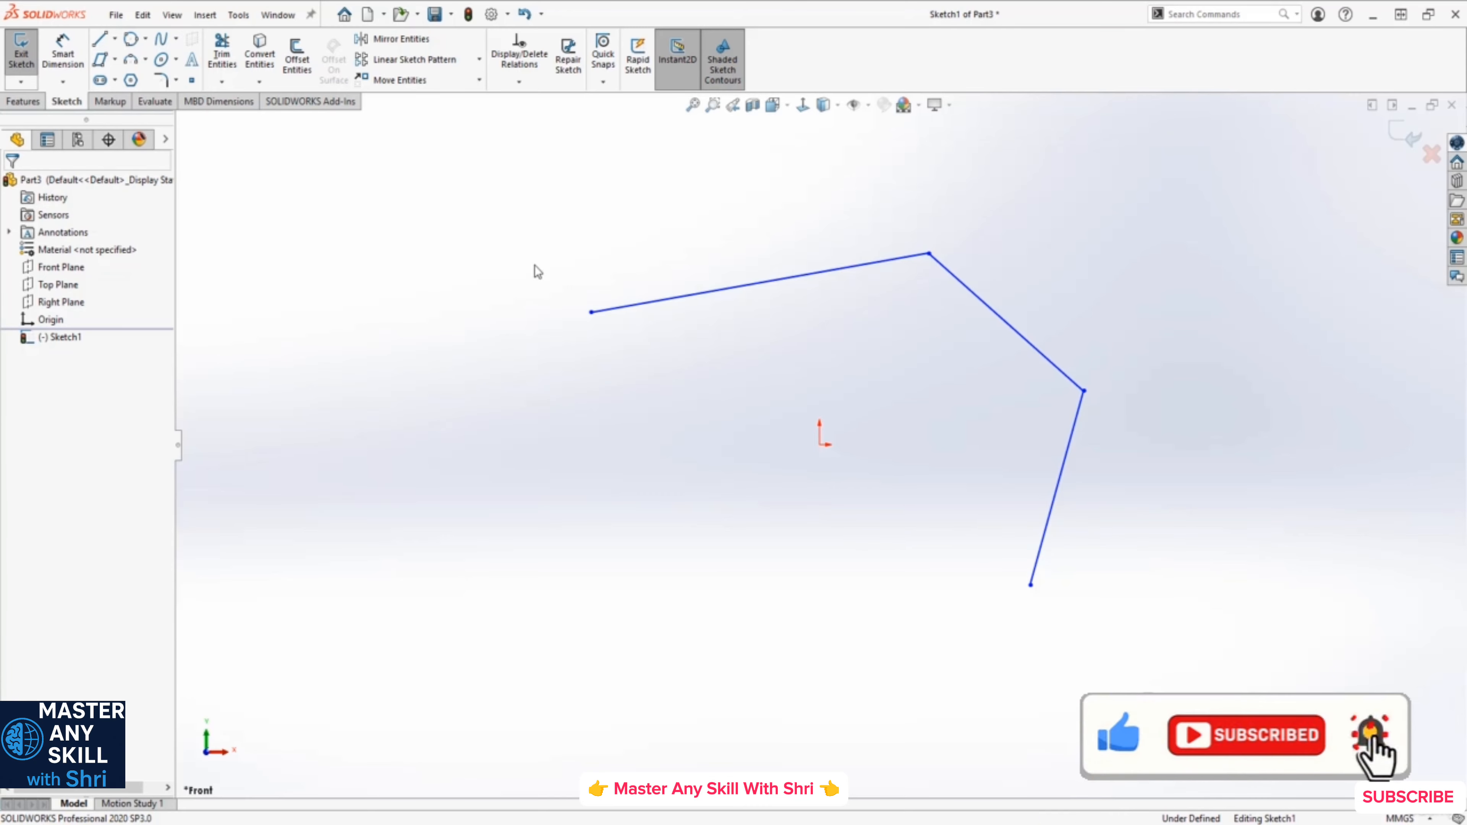
- Delete all three connected lines from the sketch
{"action": "mouse_move", "coordinate": [509, 197]}
{"action": "left_mouse_down"}
{"action": "mouse_move", "coordinate": [1179, 644]}
{"action": "mouse_move", "coordinate": [1189, 684]}
{"action": "left_mouse_up"}
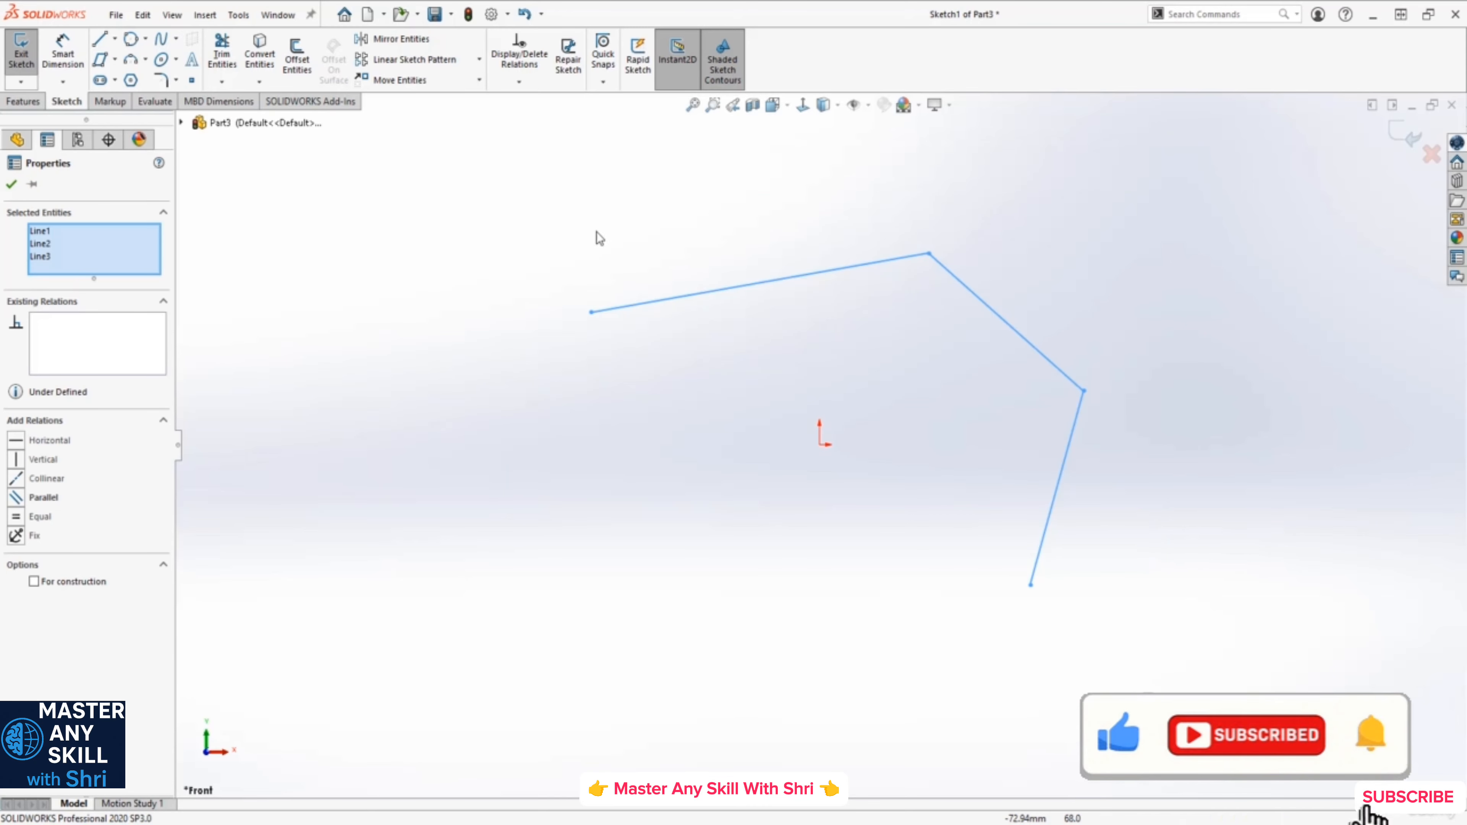
{"action": "left_click", "coordinate": [516, 177]}
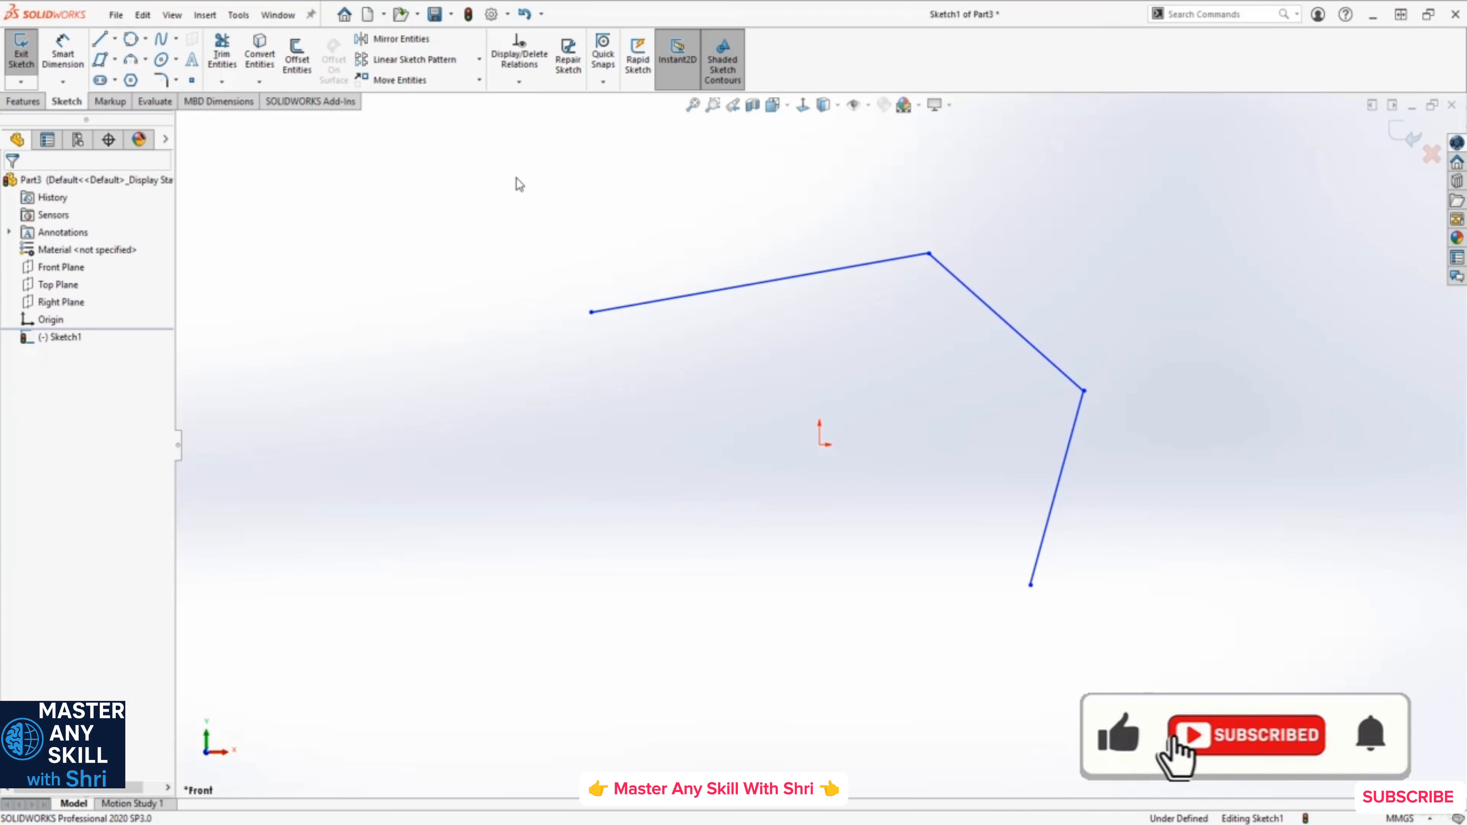
{"action": "mouse_move", "coordinate": [516, 178]}
{"action": "left_mouse_down"}
{"action": "mouse_move", "coordinate": [773, 341]}
{"action": "mouse_move", "coordinate": [1003, 525]}
{"action": "mouse_move", "coordinate": [1164, 690]}
{"action": "left_mouse_up"}
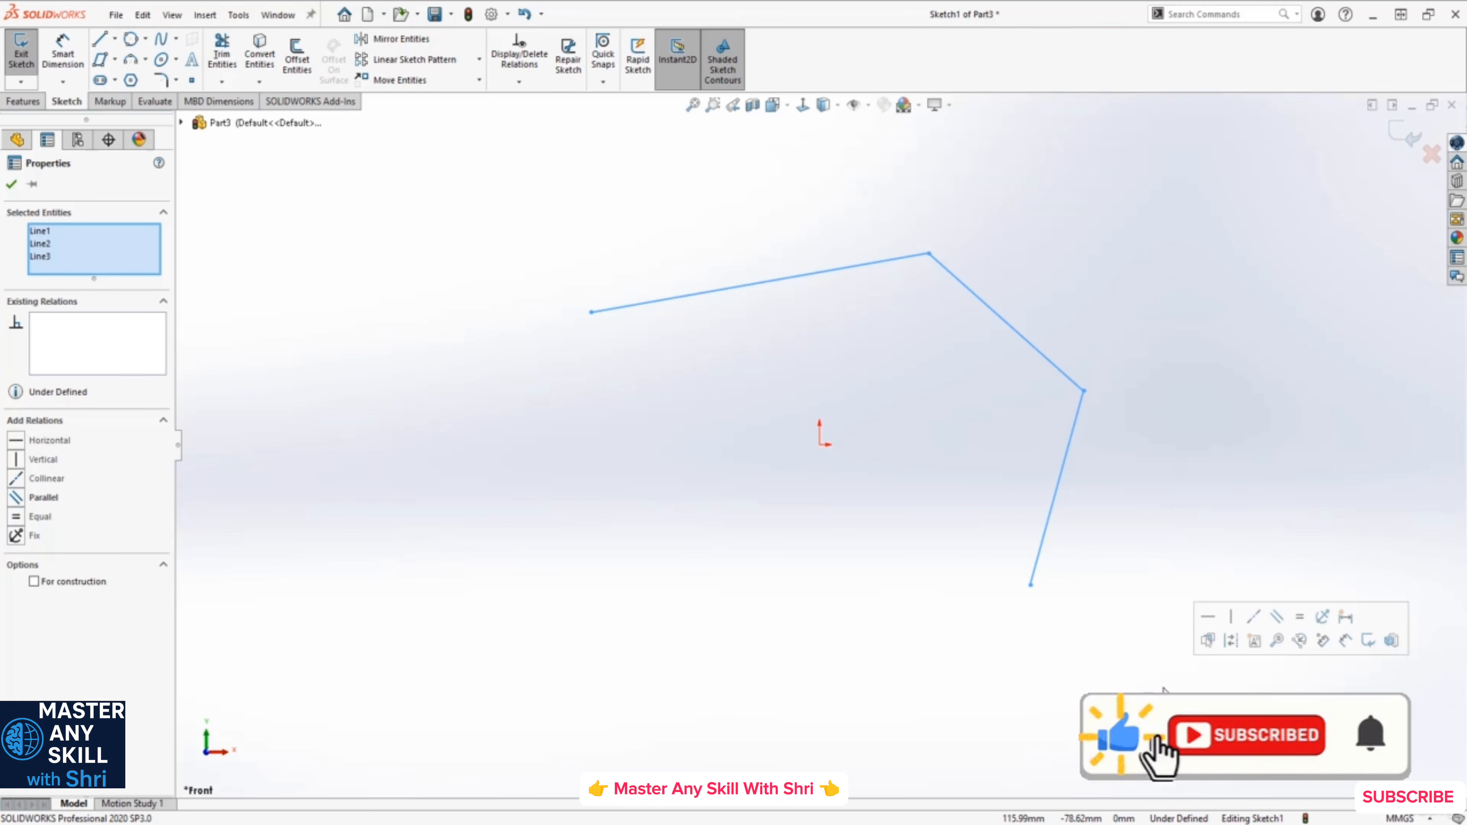
{"action": "key", "text": "Delete"}
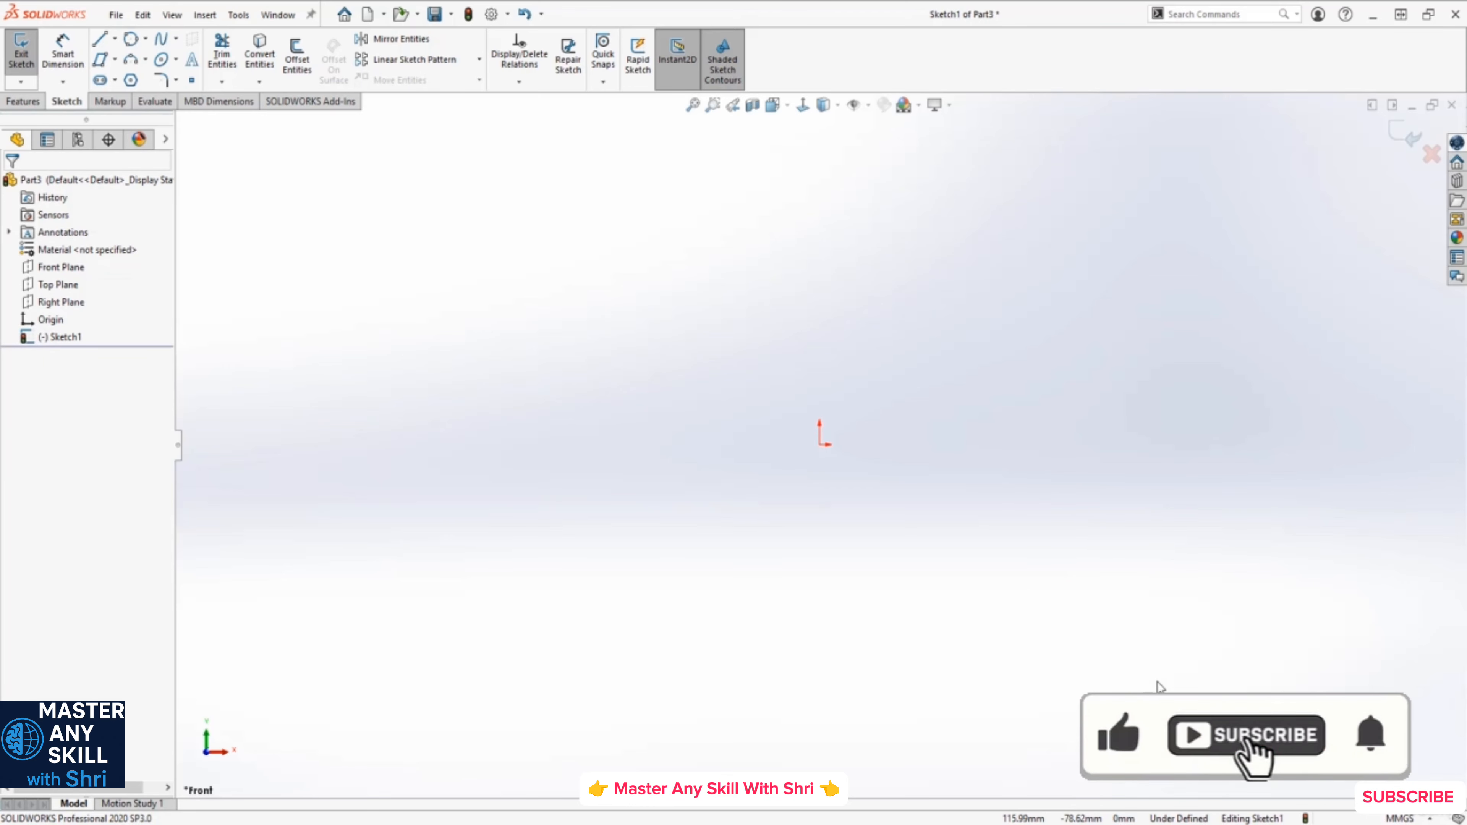
- Sketch a horizontal line about 72 mm long starting at the origin and running in the positive X direction
{"action": "left_click", "coordinate": [101, 41]}
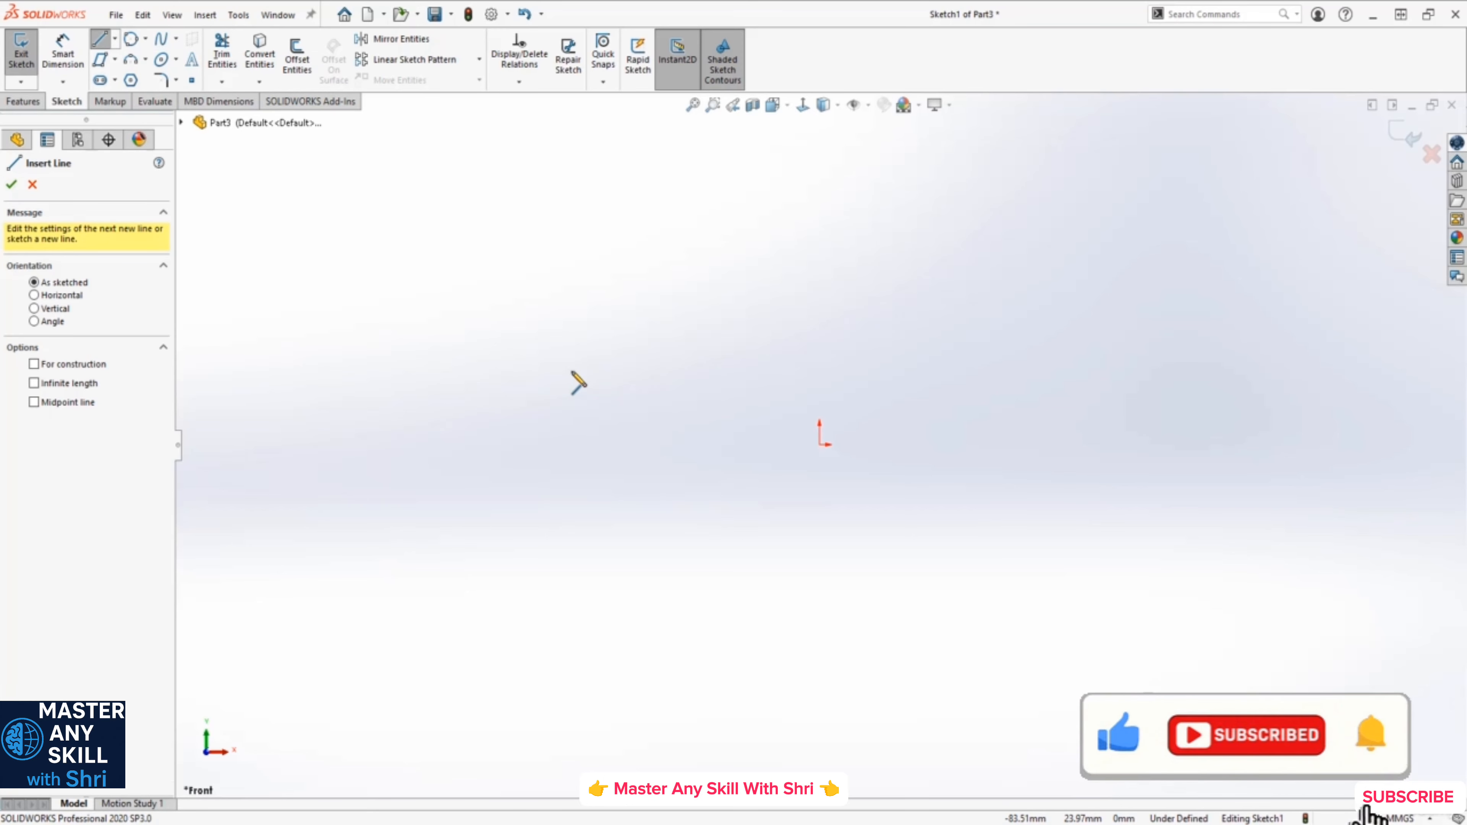
{"action": "left_click", "coordinate": [820, 445]}
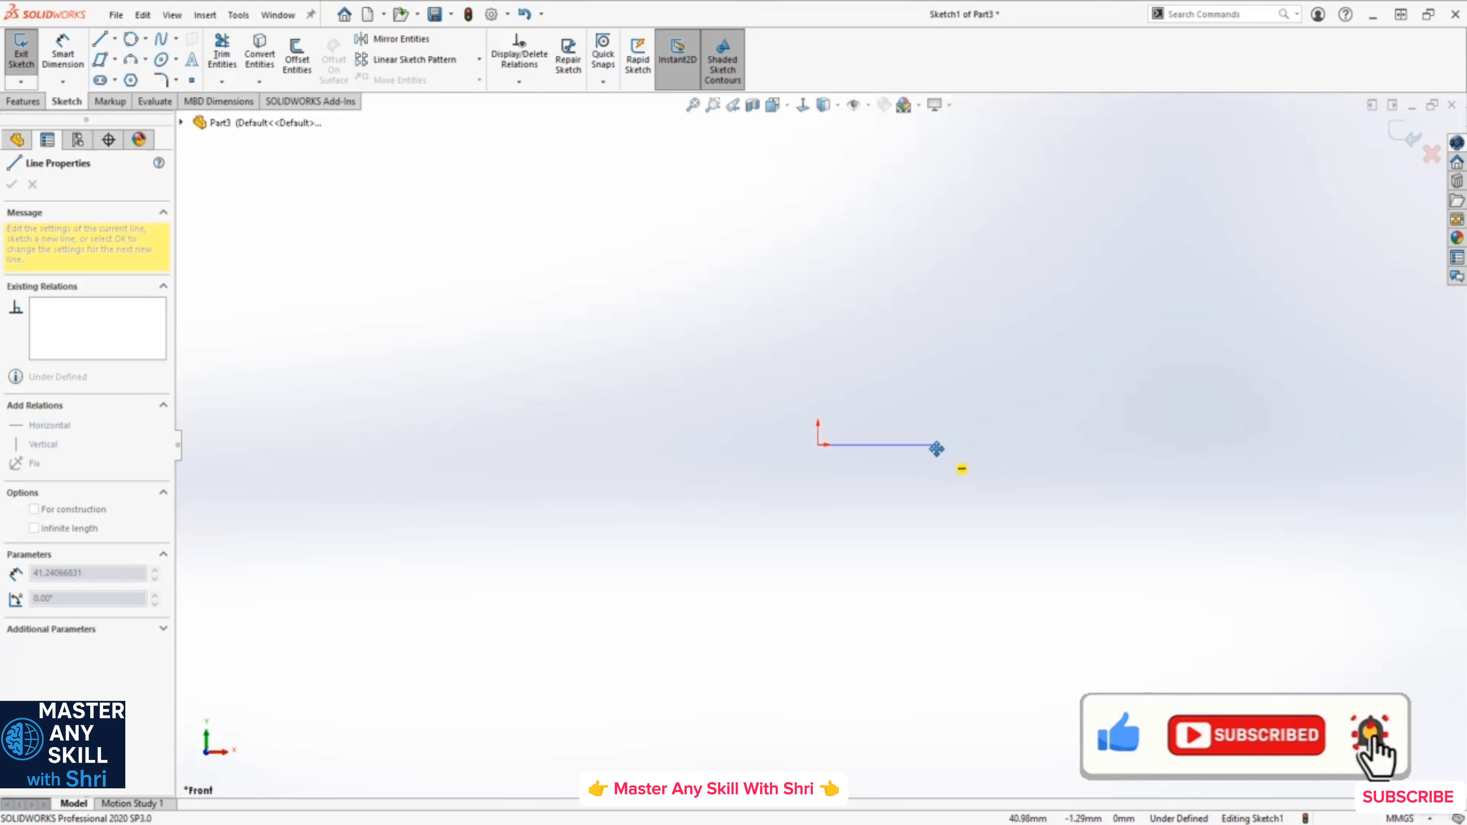
{"action": "middle_click_drag", "start_coordinate": [937, 449], "coordinate": [740, 470], "text": "ctrl"}
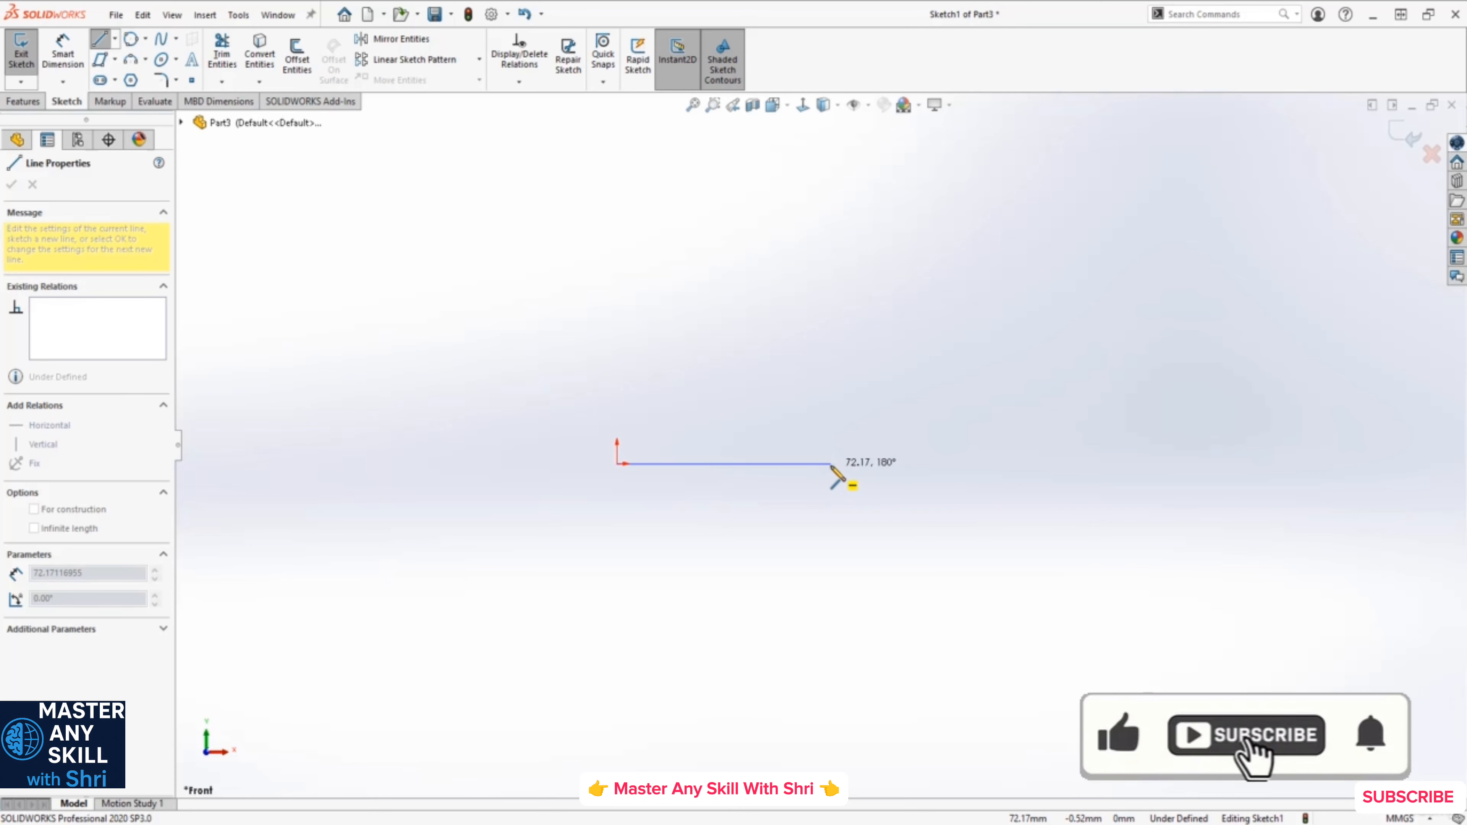
{"action": "left_click", "coordinate": [833, 466]}
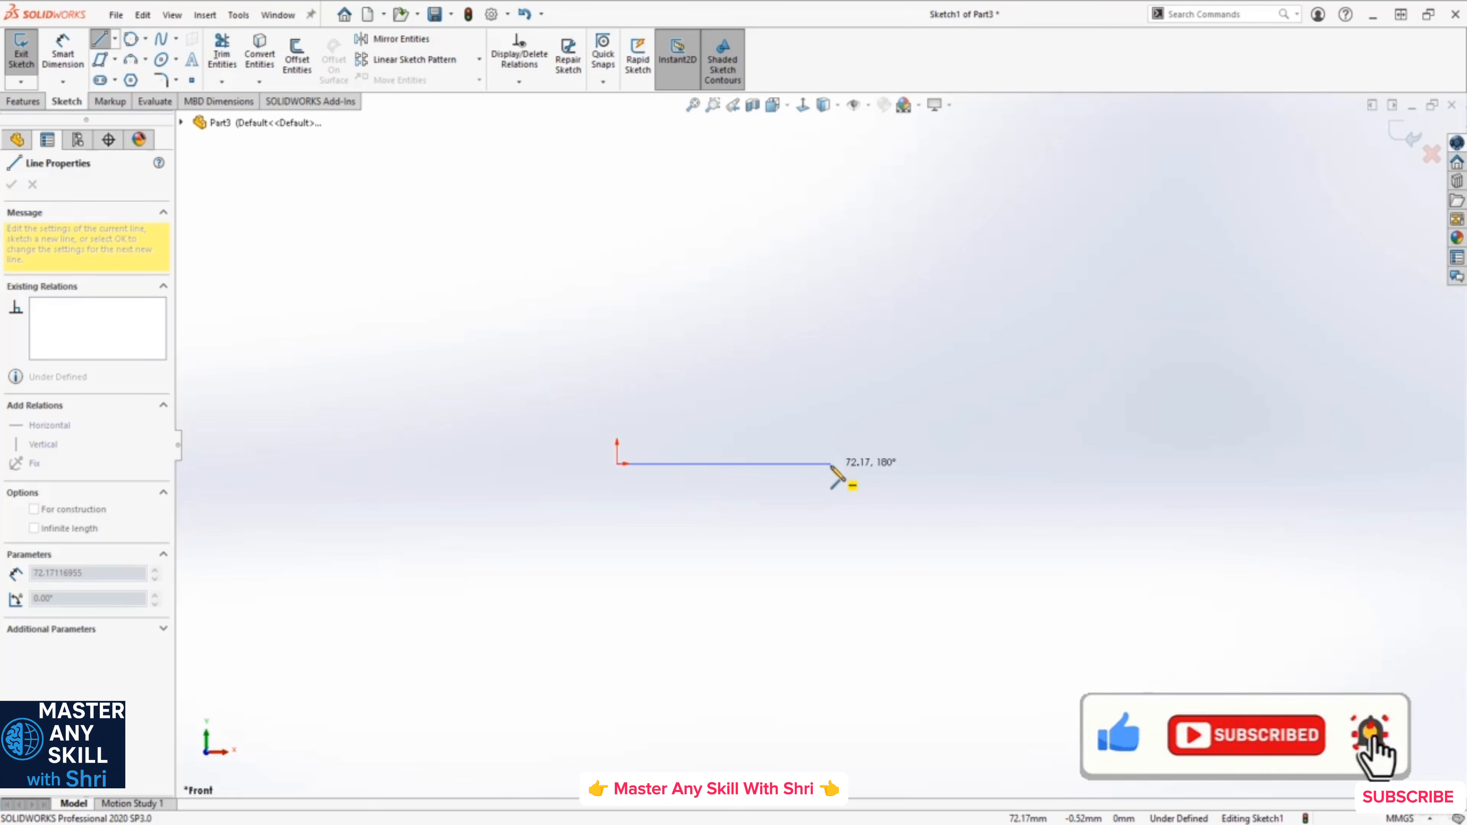
{"action": "left_click", "coordinate": [831, 464]}
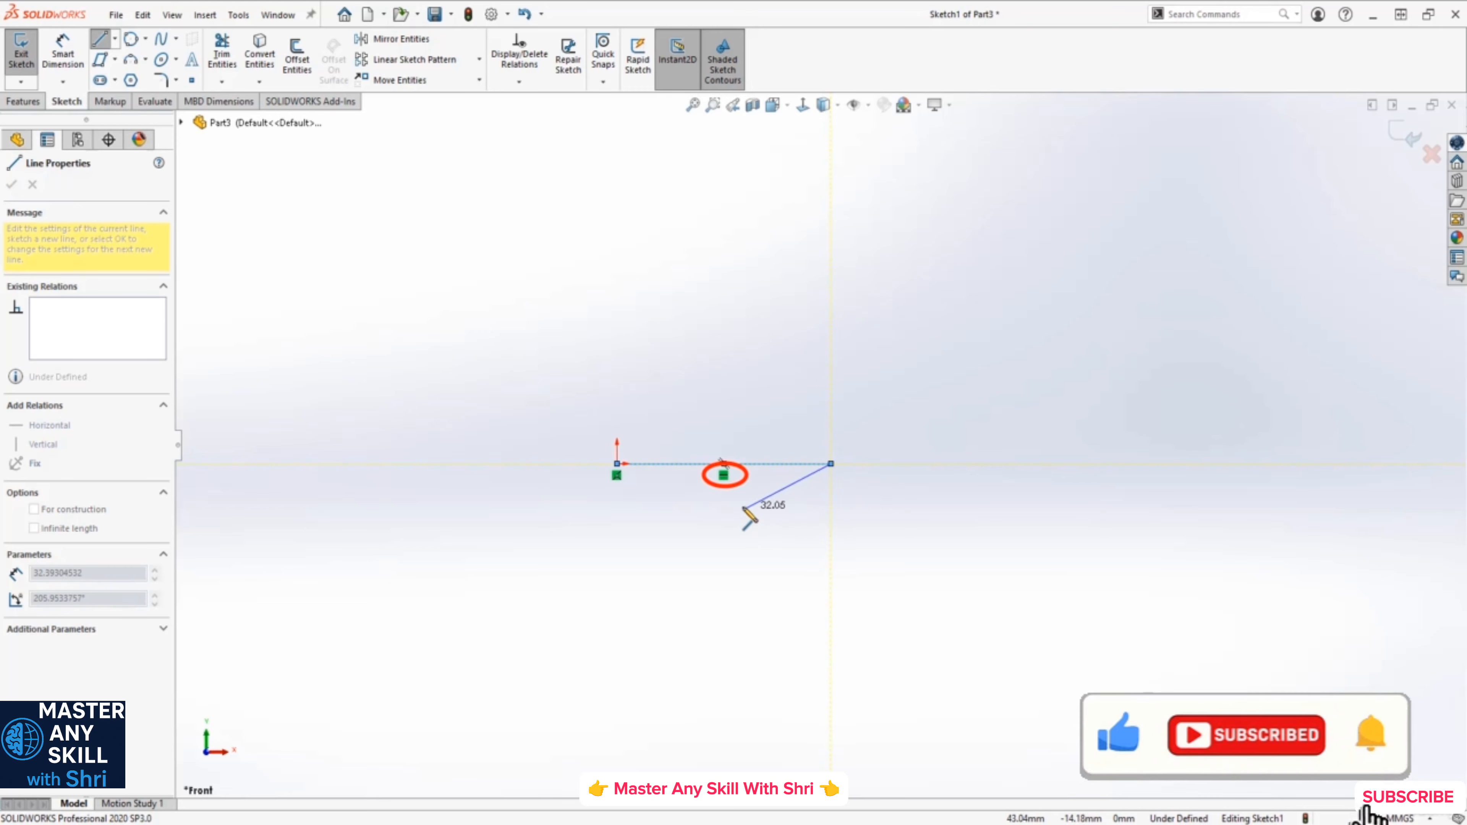
{"action": "left_click", "coordinate": [723, 475]}
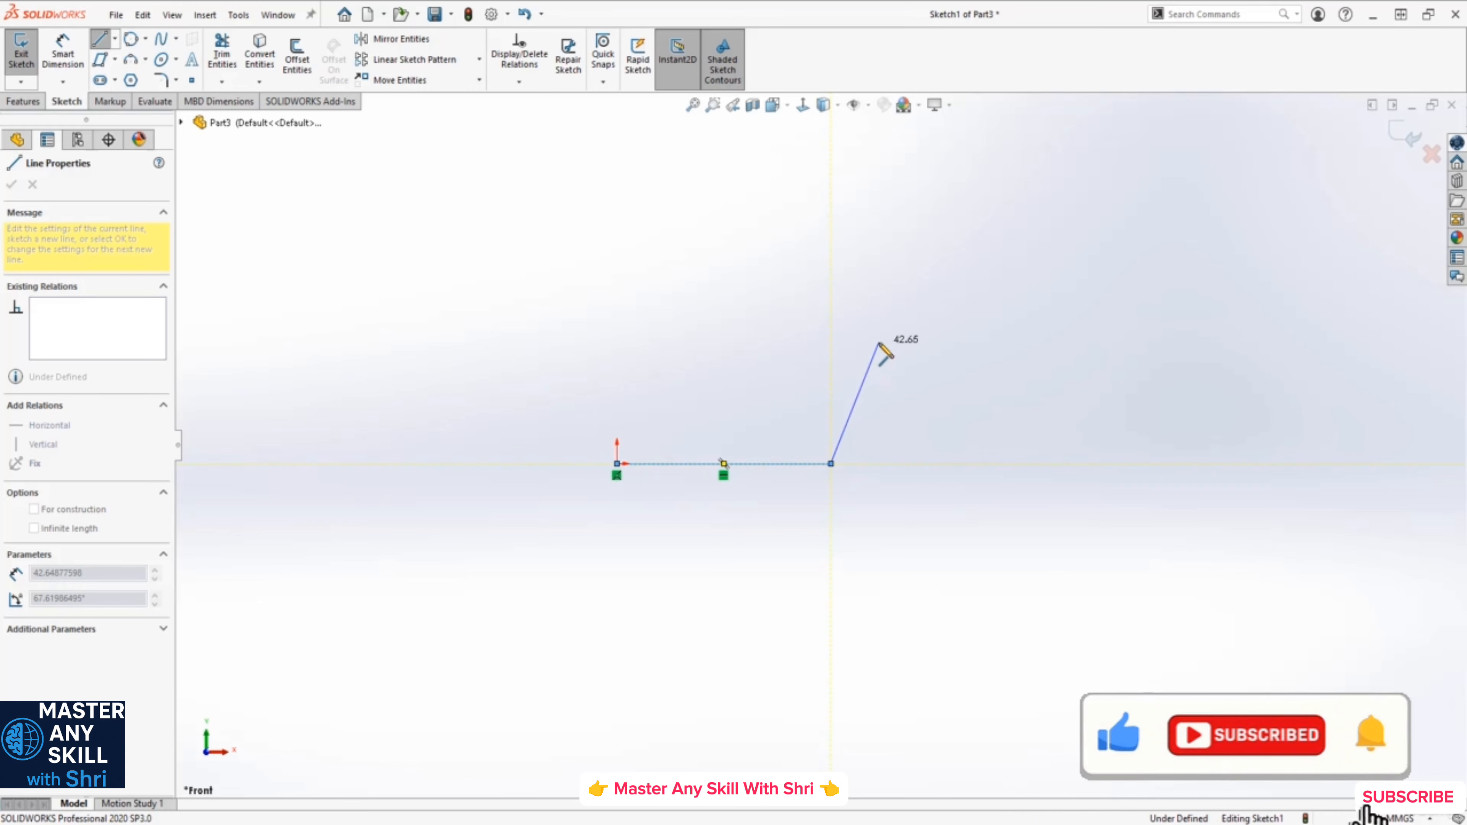
- Continue the chain from the horizontal line's free end with a line about 43 mm long, sloping upward at about 68 degrees
{"action": "left_click", "coordinate": [879, 343]}
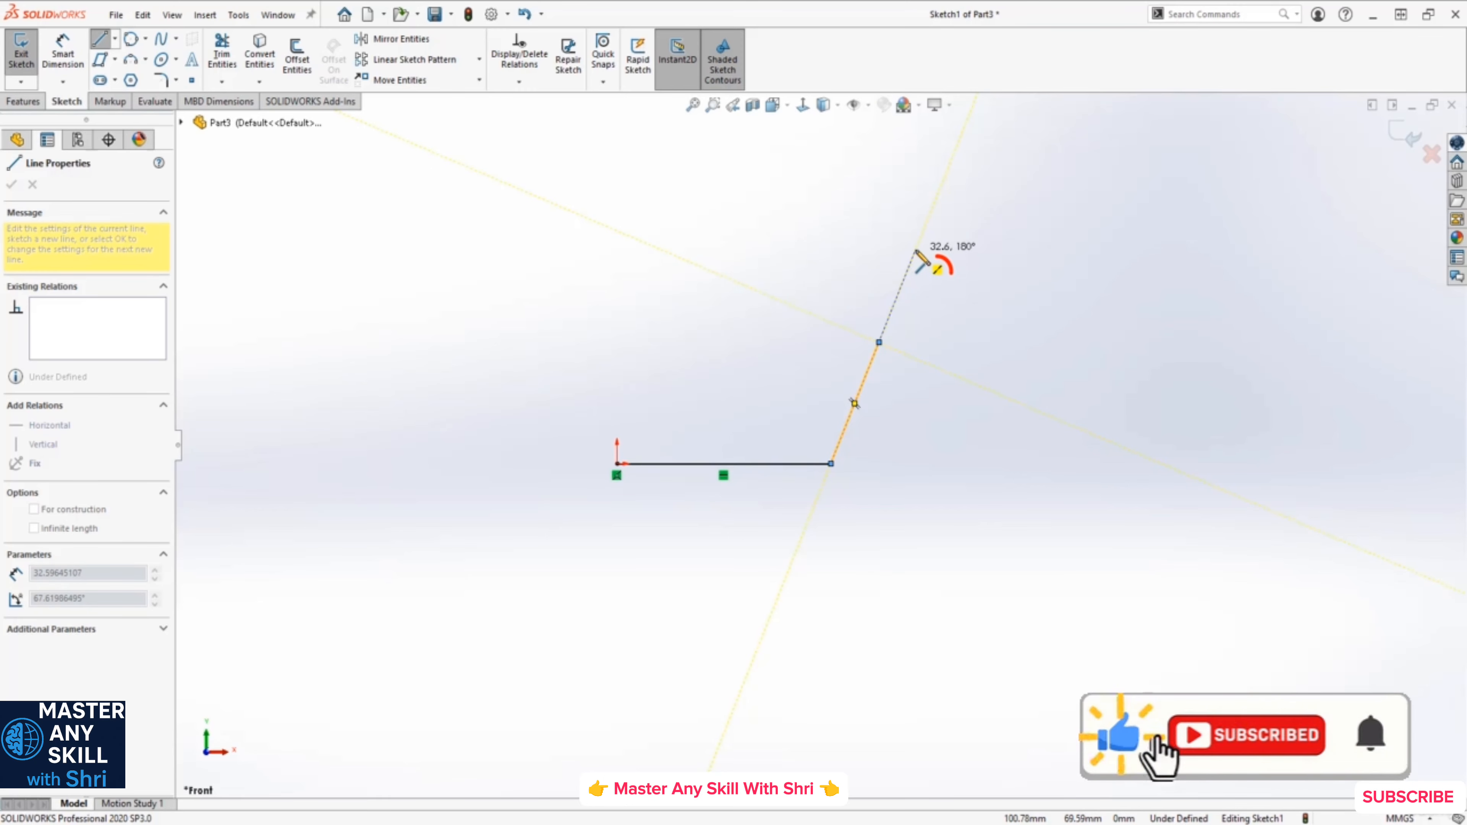
{"action": "left_click", "coordinate": [937, 271]}
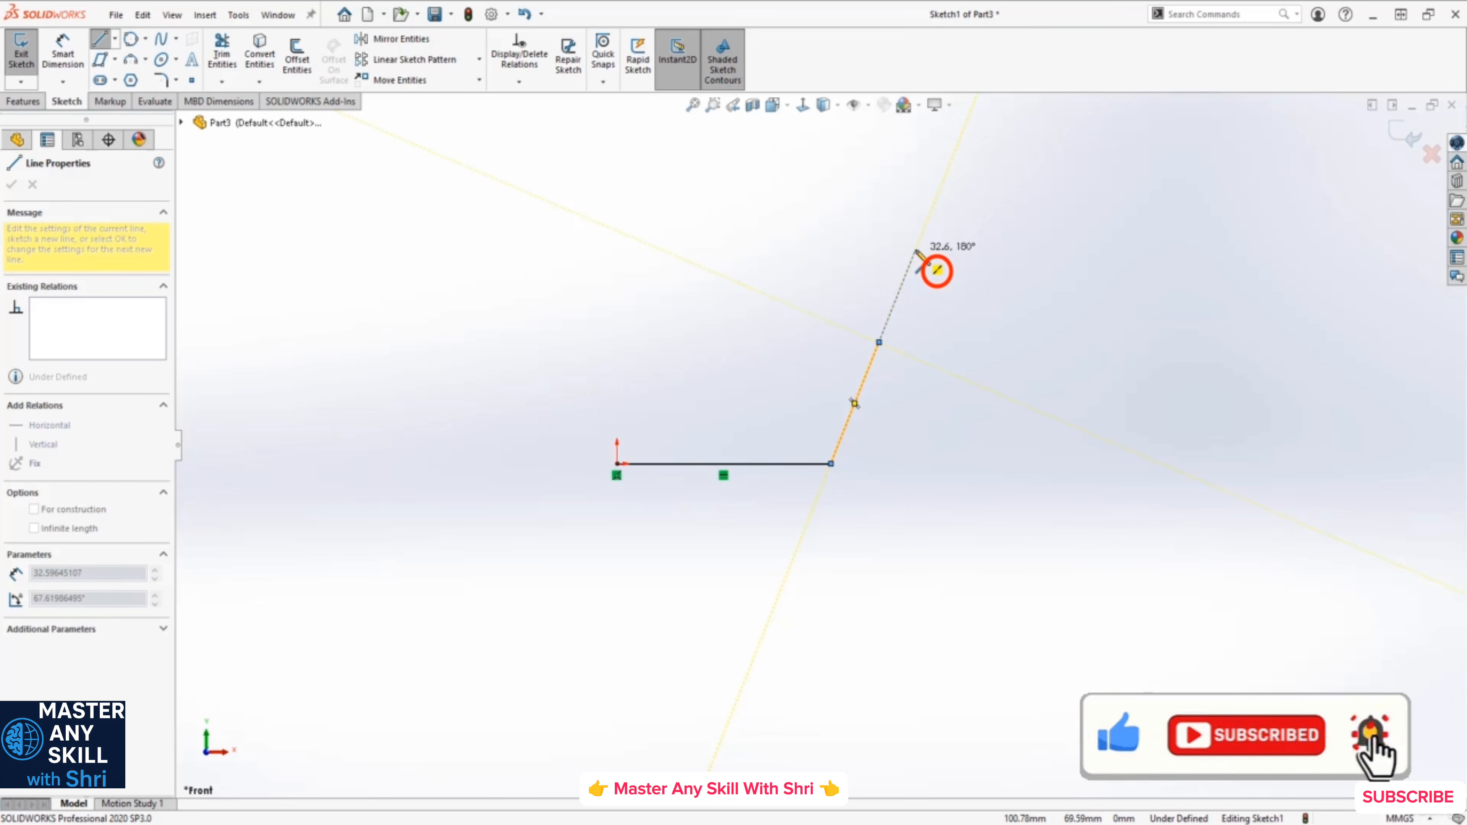
{"action": "left_click", "coordinate": [879, 342]}
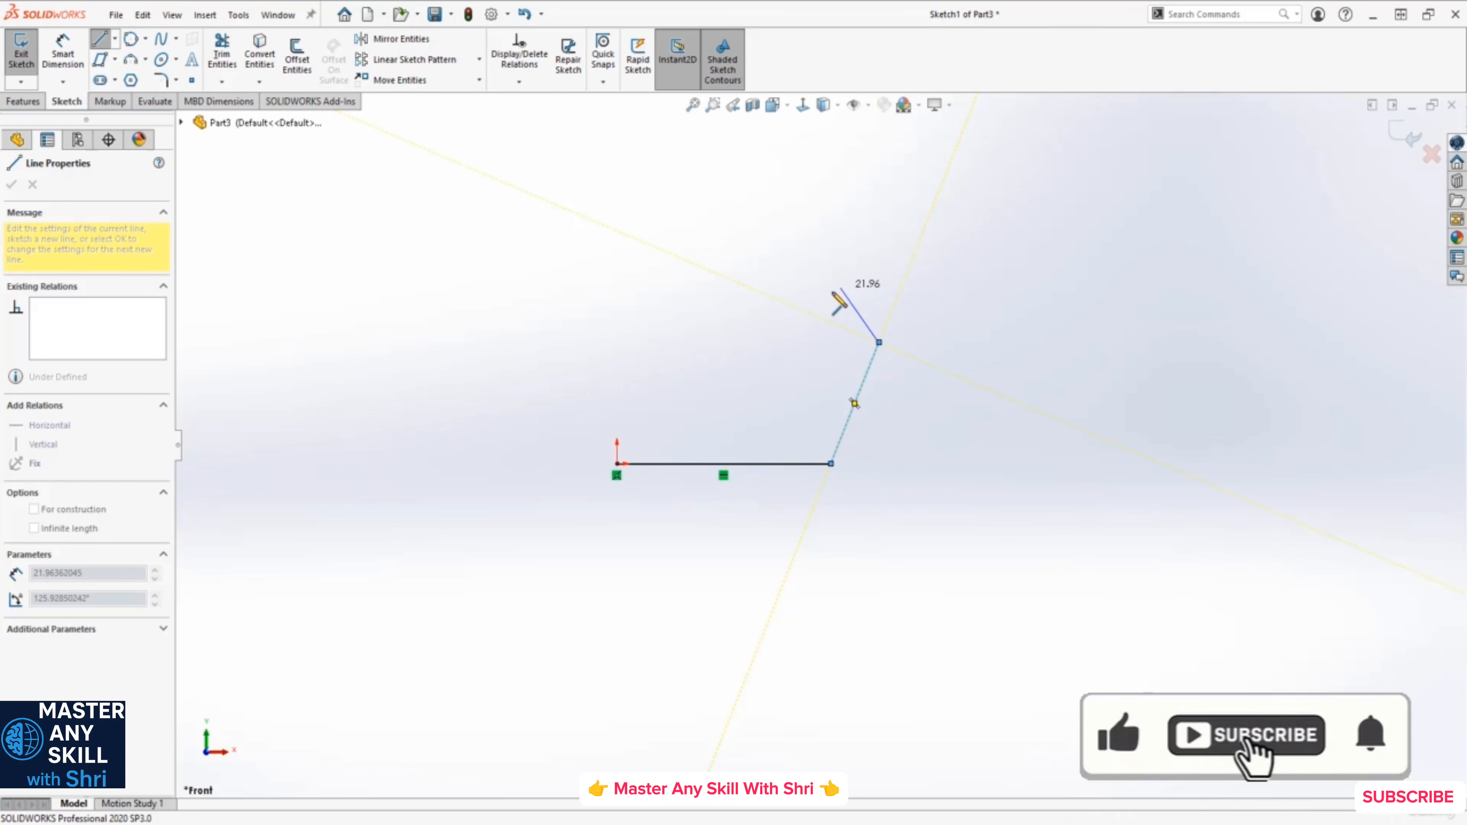
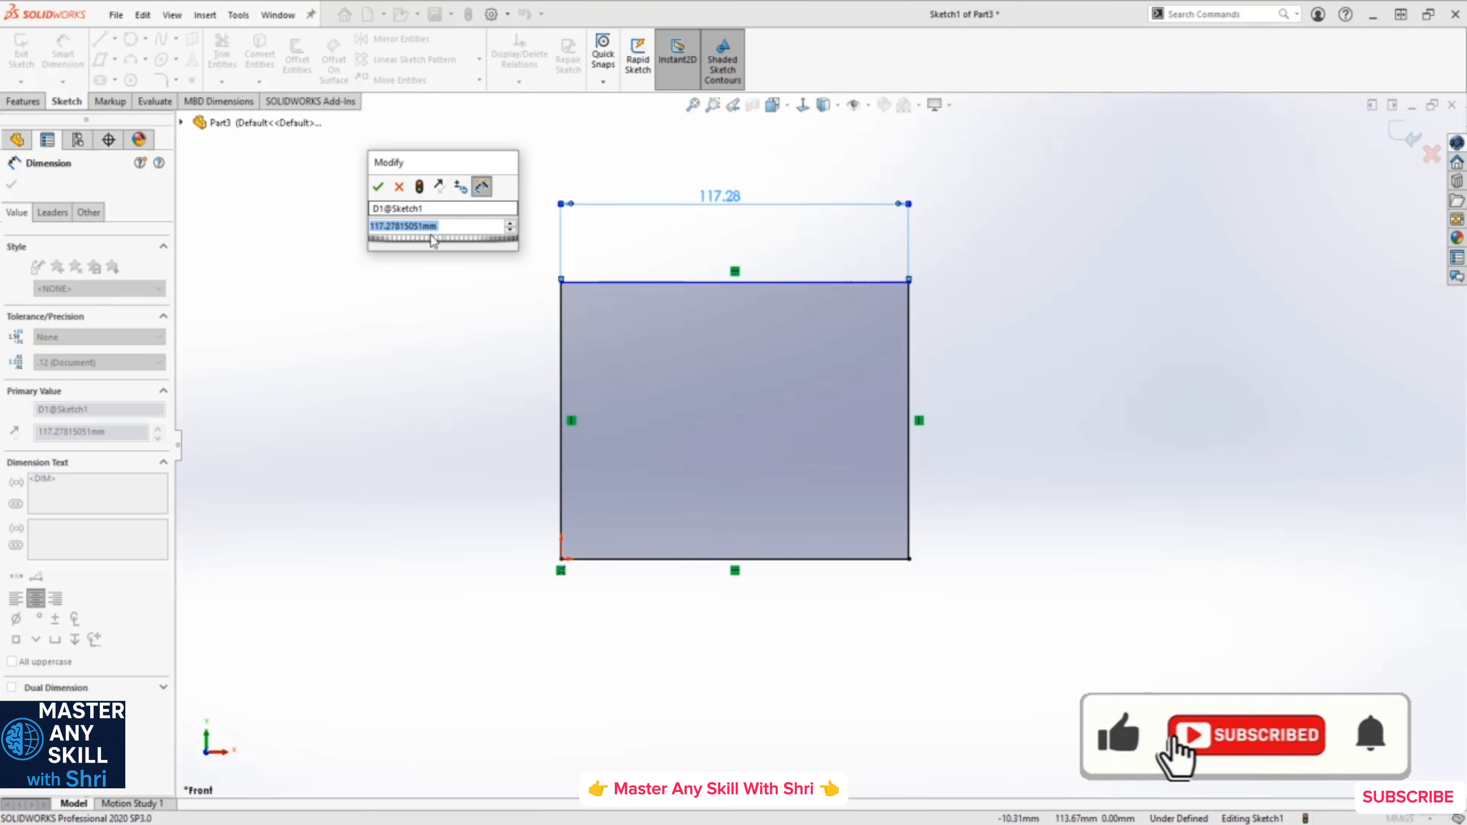
- Dimension the rectangle's top edge to 100 mm and its right edge to 50 mm
{"action": "type", "text": "100"}
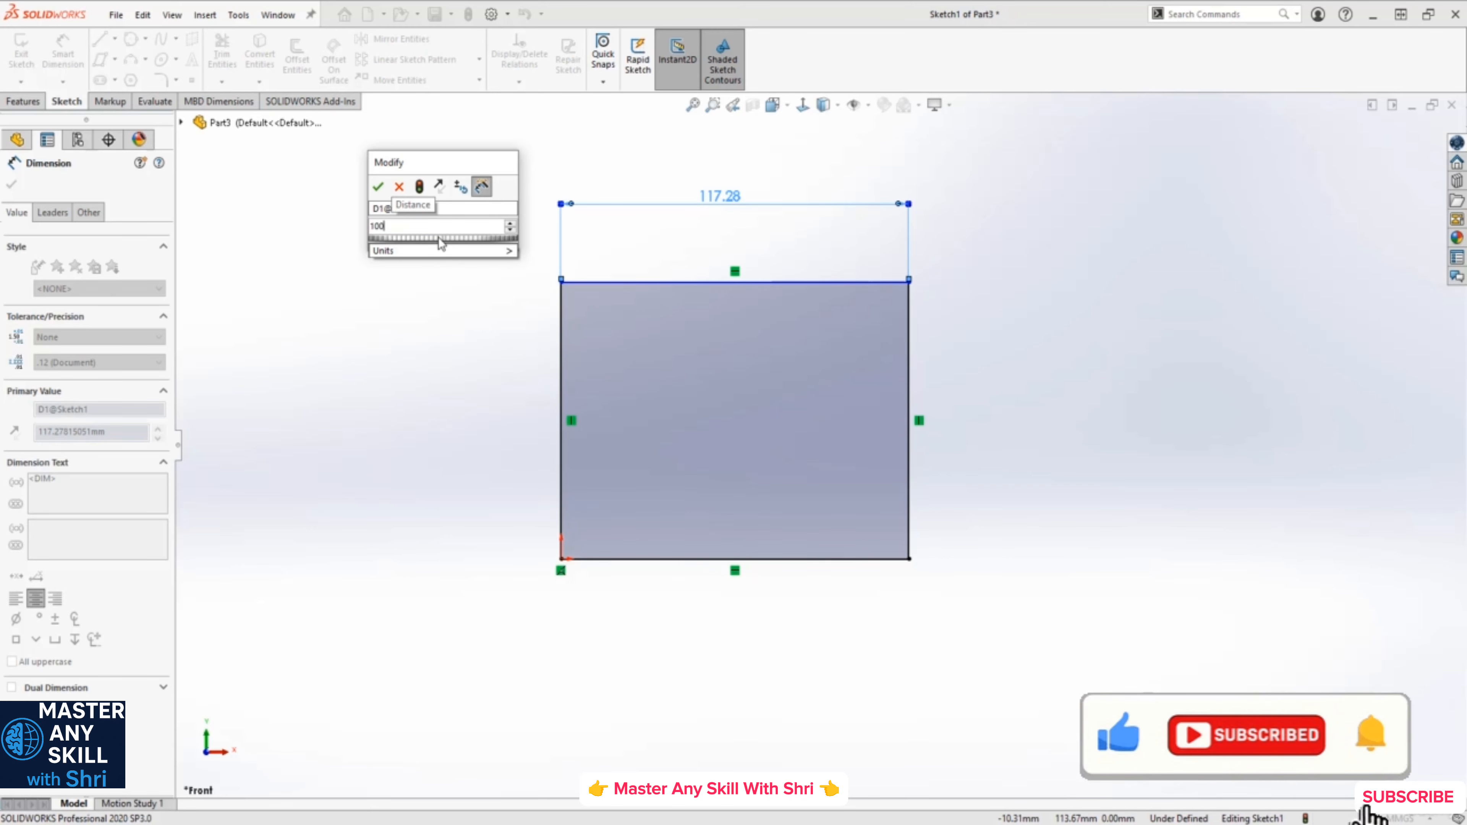
{"action": "key", "text": "Return"}
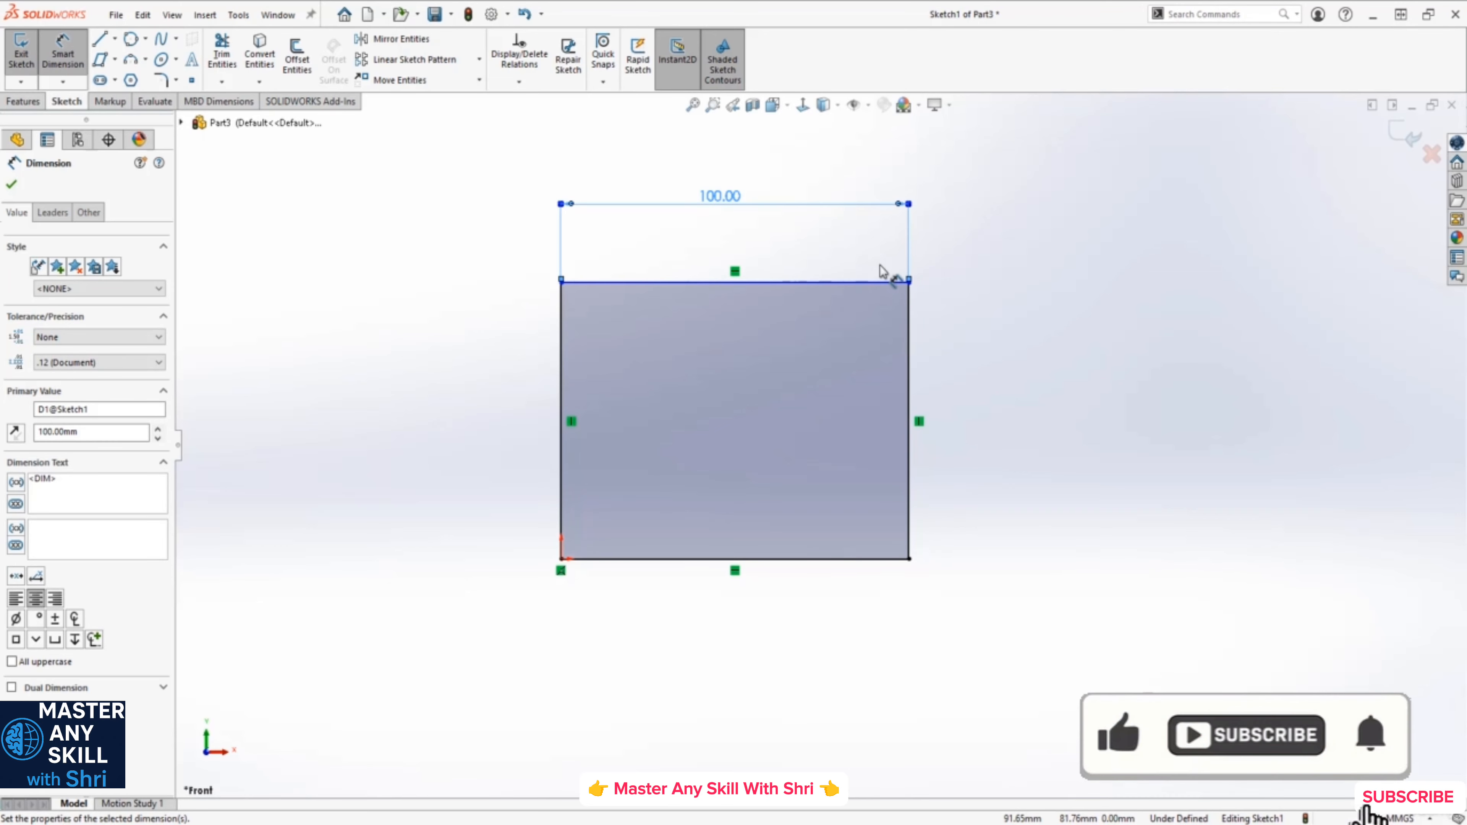
{"action": "left_click", "coordinate": [912, 359]}
{"action": "left_click", "coordinate": [1081, 516]}
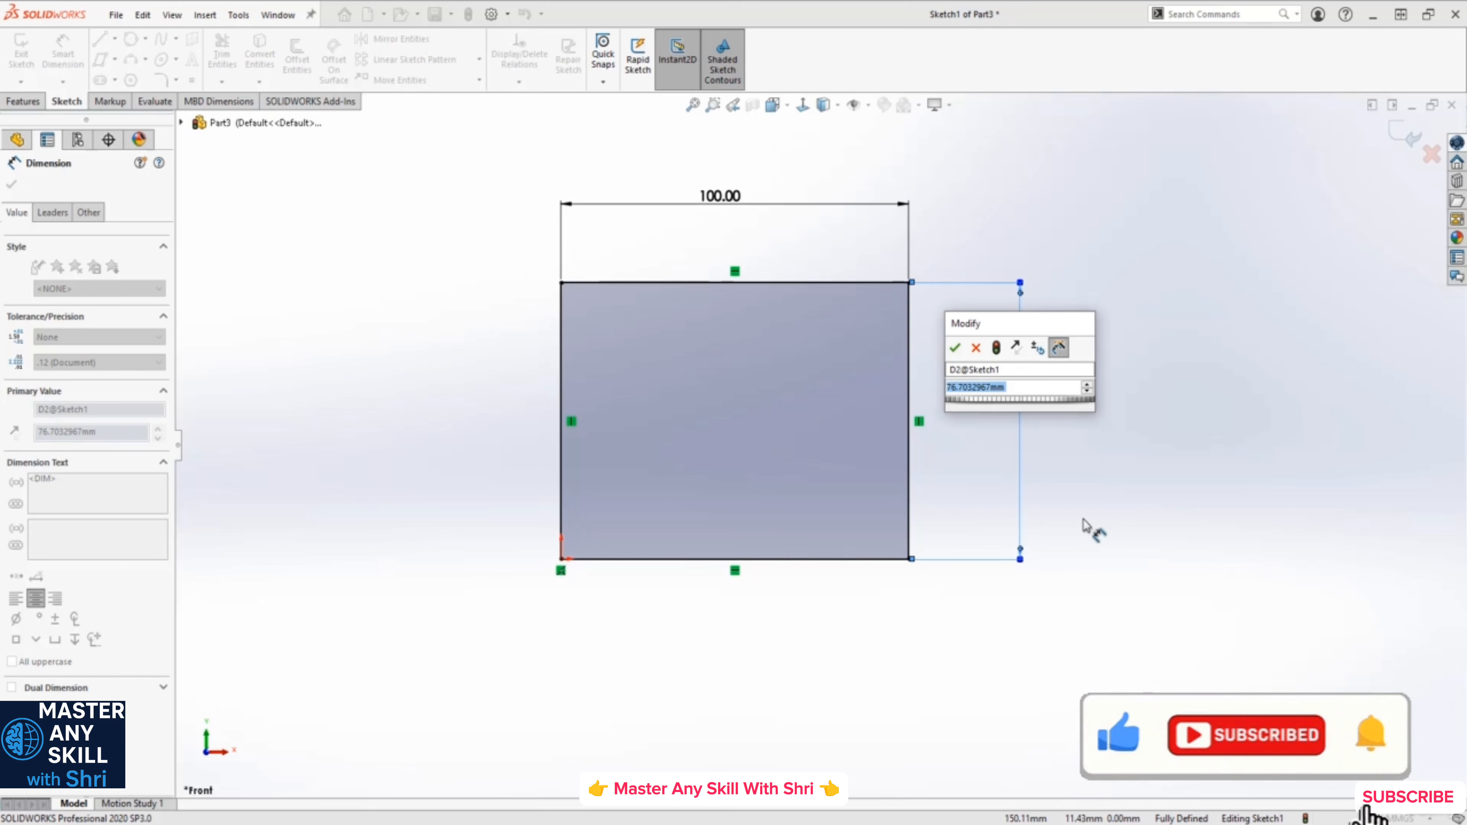
{"action": "type", "text": "50"}
{"action": "key", "text": "Return"}
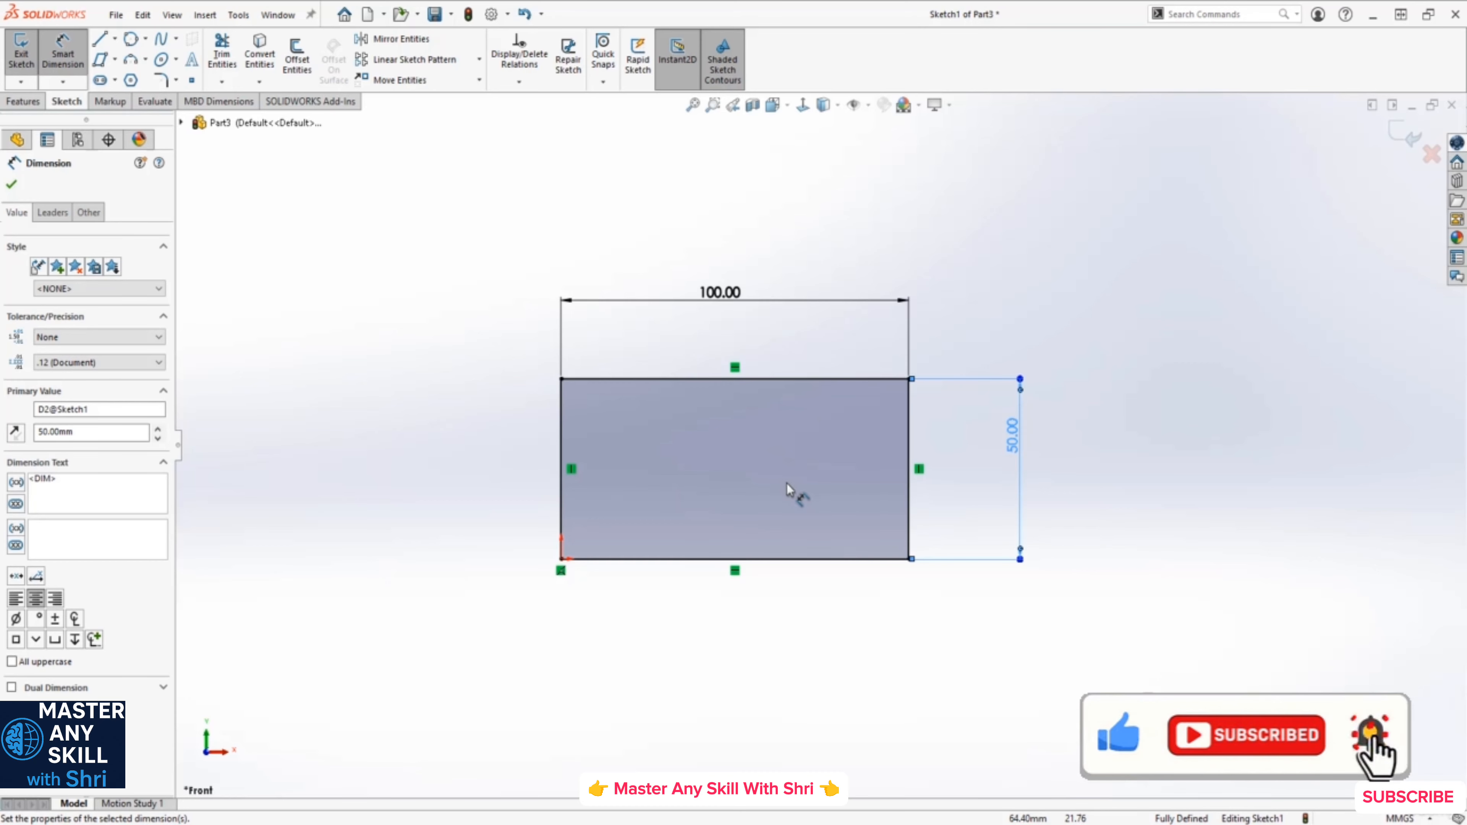
{"action": "key", "text": "Escape"}
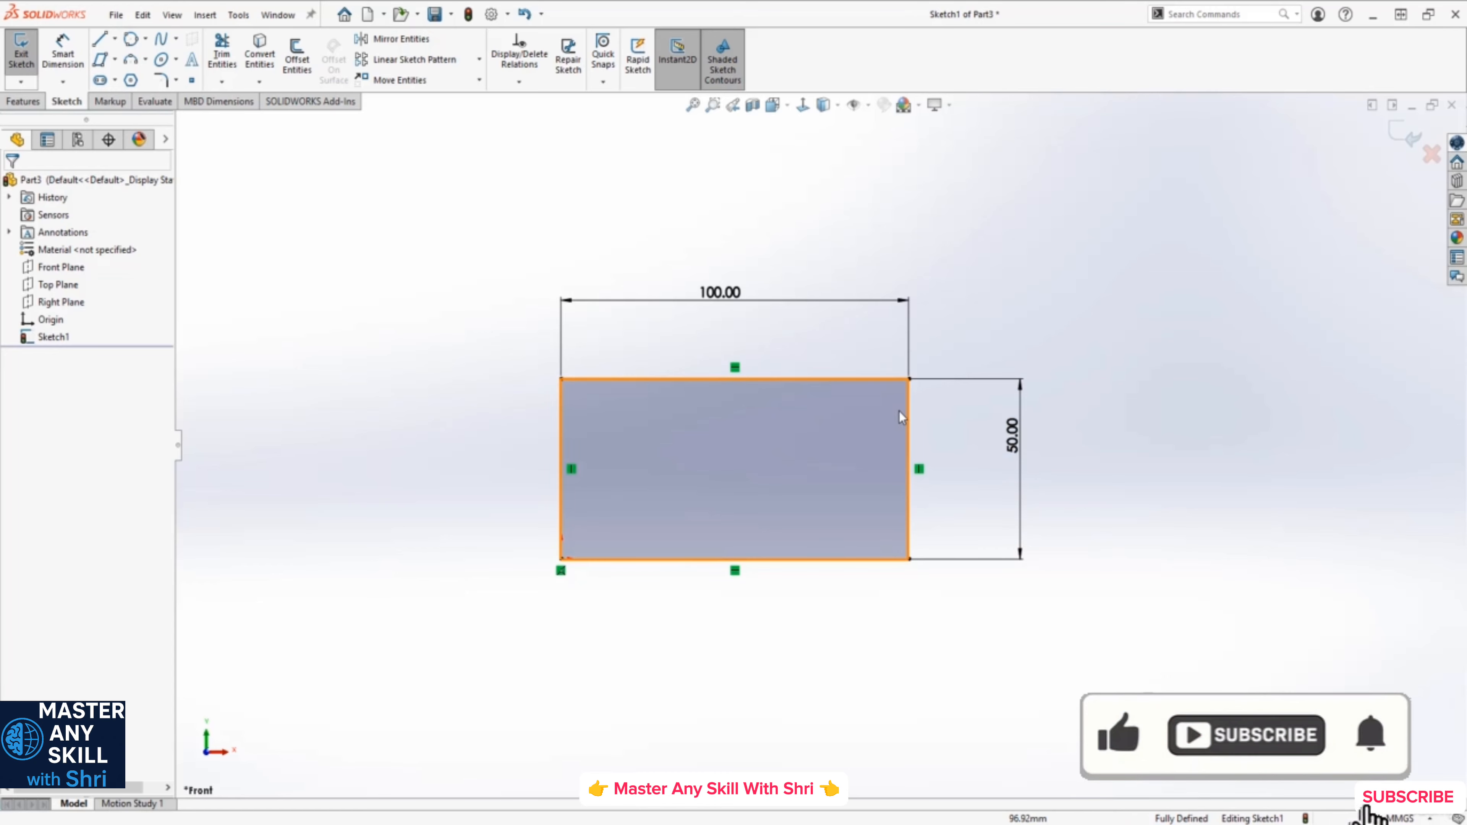
{"action": "left_click", "coordinate": [908, 405]}
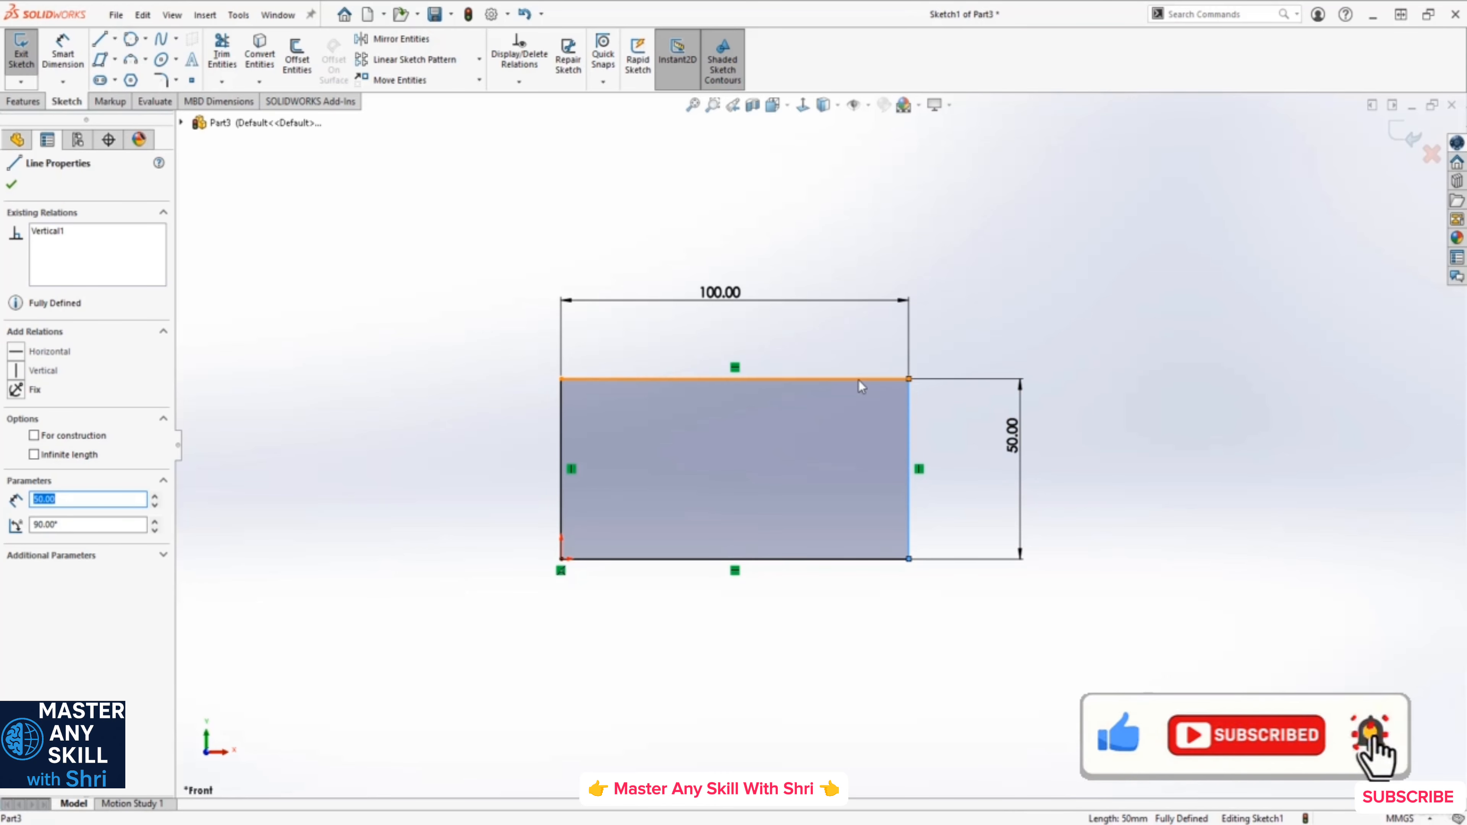
{"action": "left_click", "coordinate": [909, 379]}
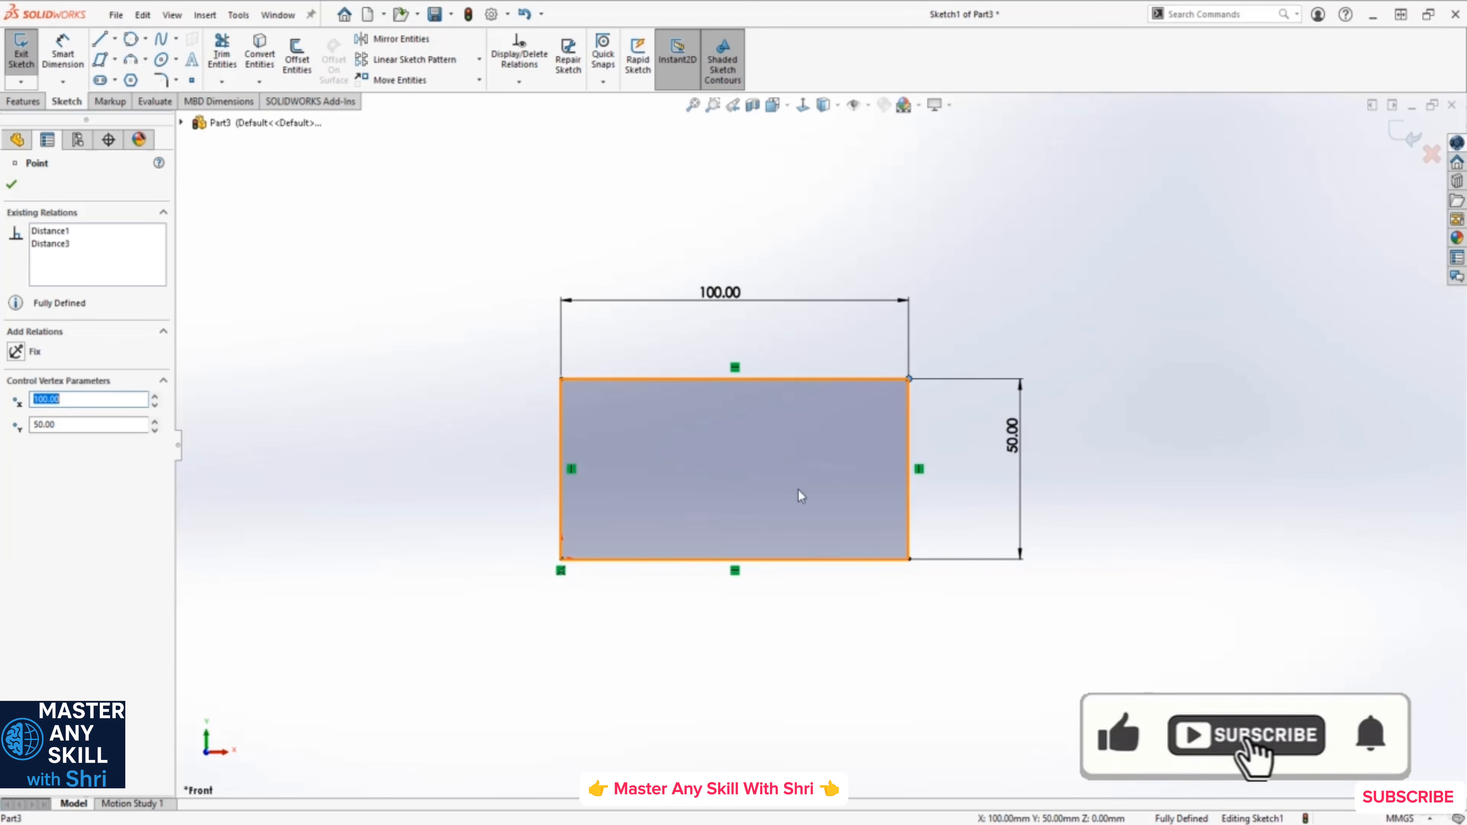
{"action": "left_click", "coordinate": [828, 652]}
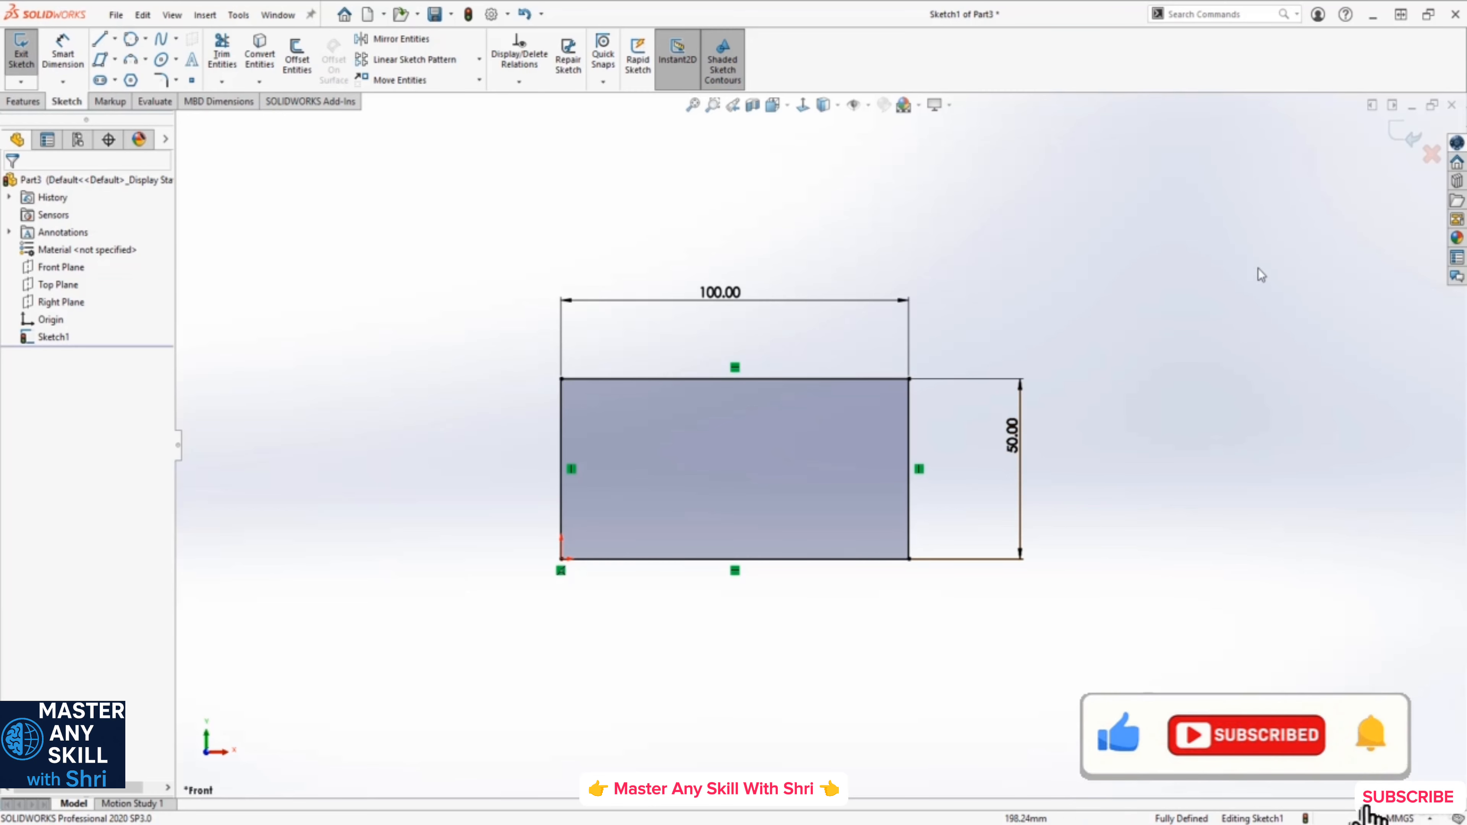
- Exit the rectangle sketch and reopen it for editing
{"action": "left_click", "coordinate": [1407, 137]}
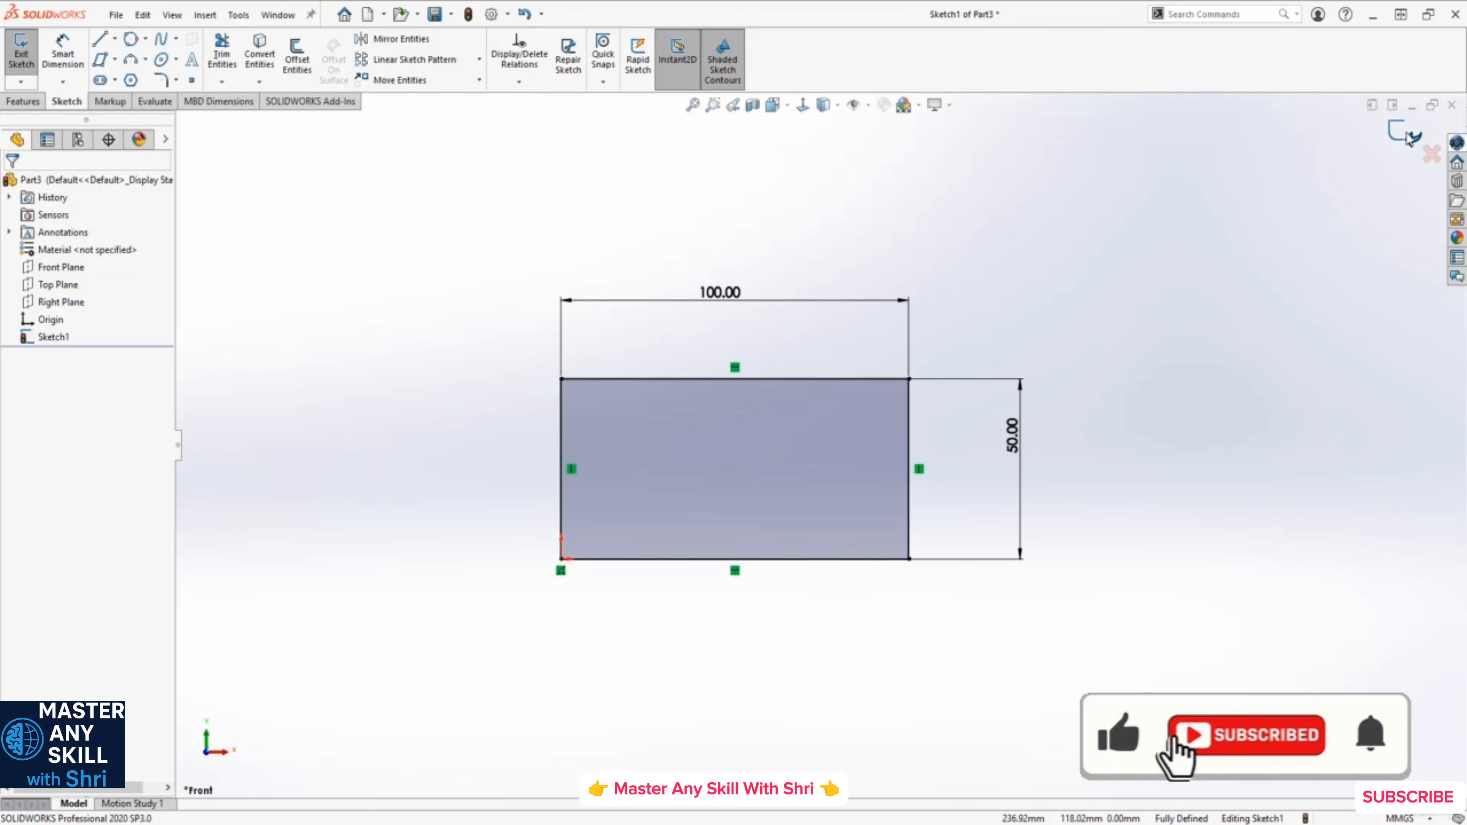
{"action": "left_click", "coordinate": [1185, 419]}
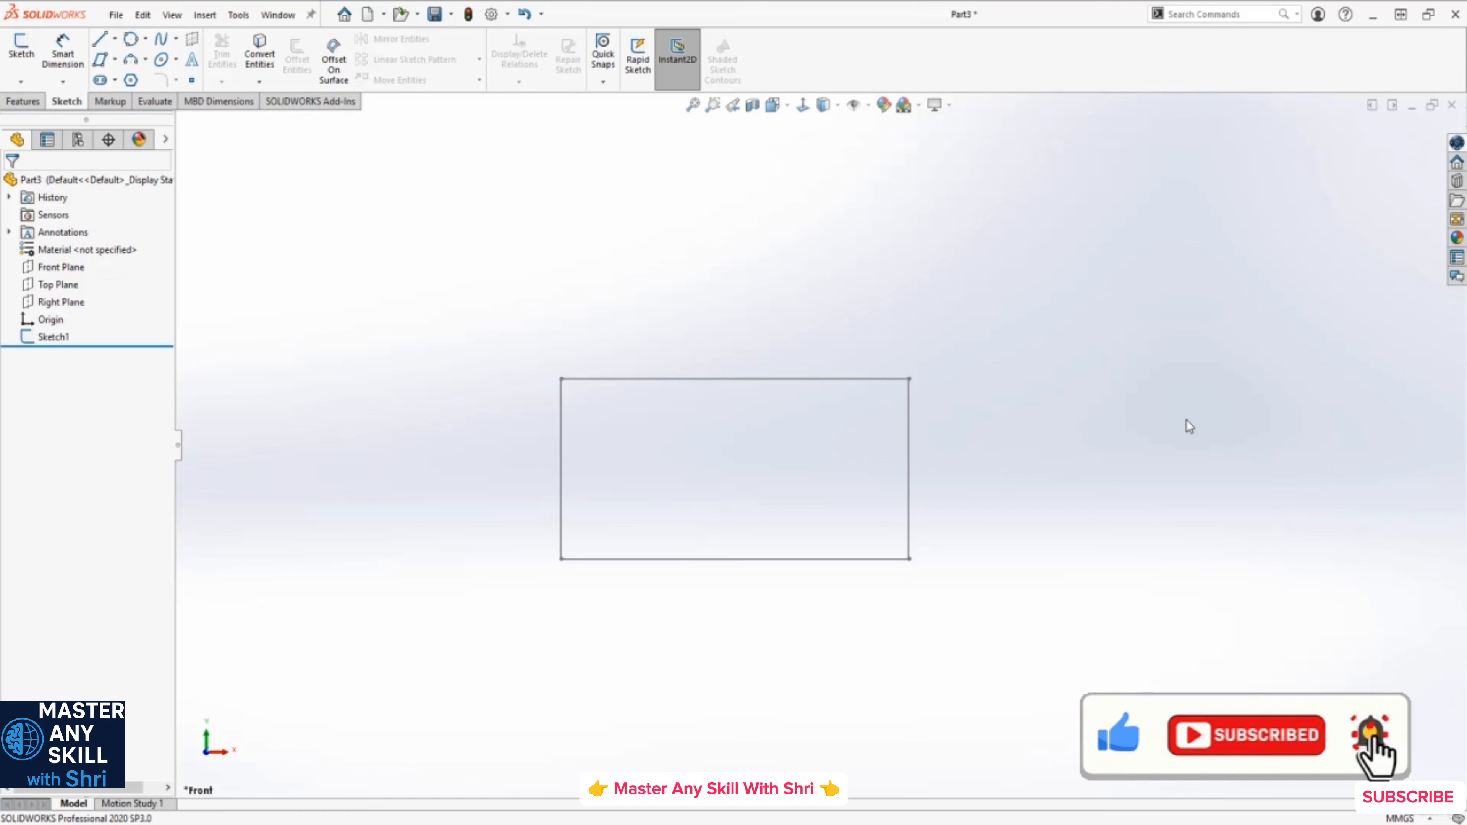
{"action": "left_click", "coordinate": [827, 378]}
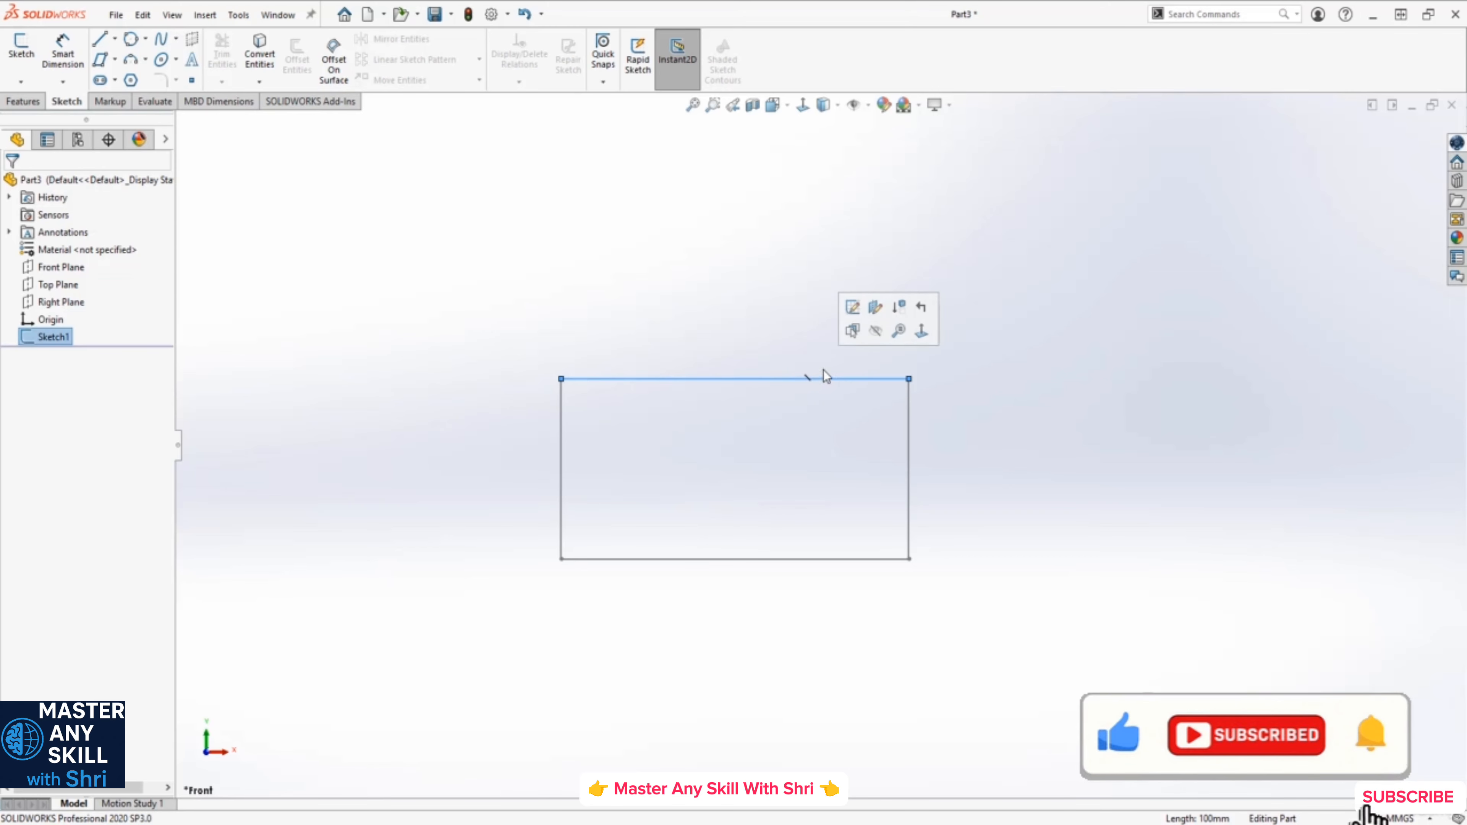
{"action": "left_click", "coordinate": [852, 308]}
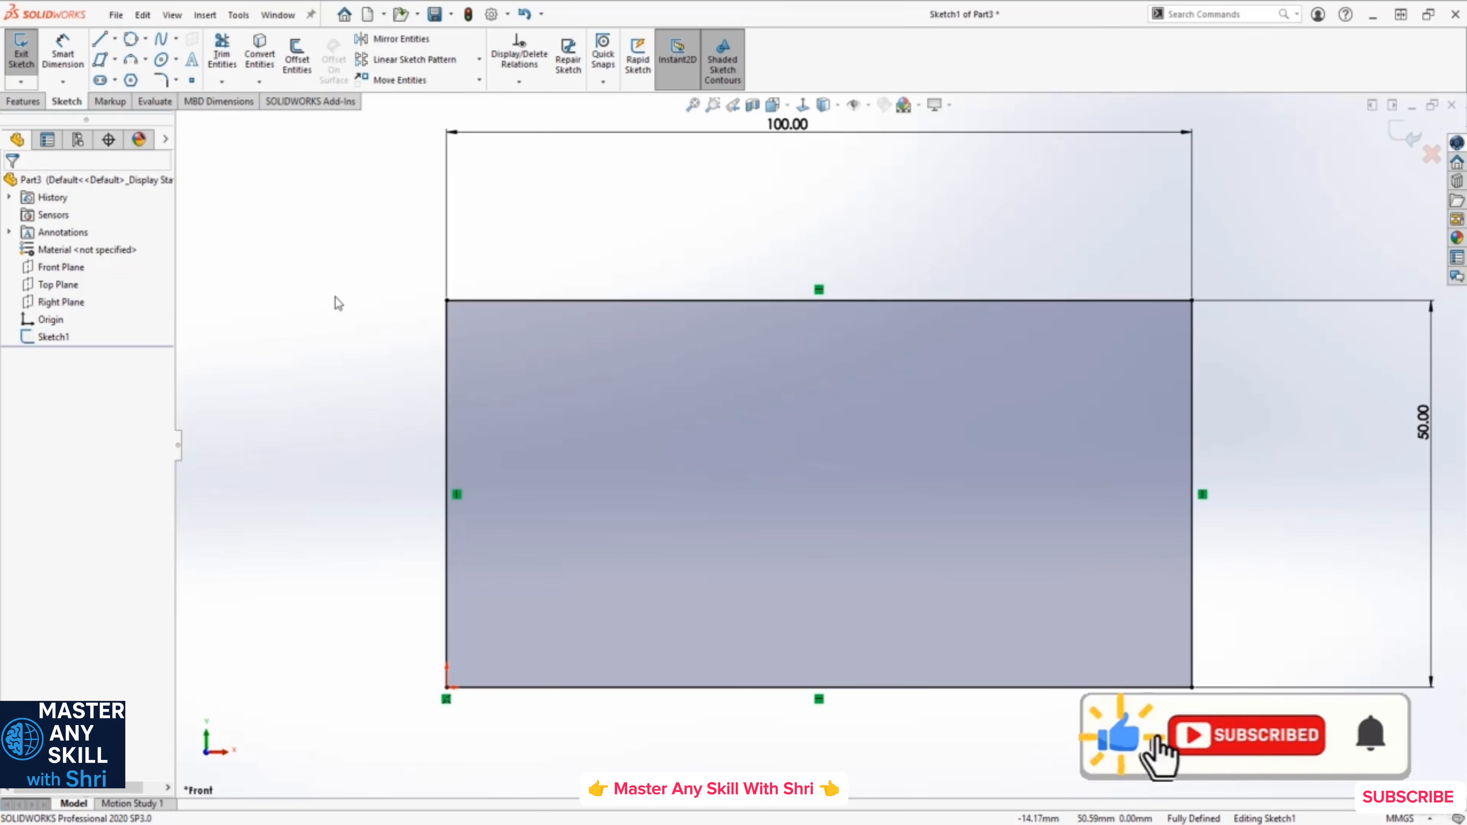
{"action": "right_click", "coordinate": [47, 341]}
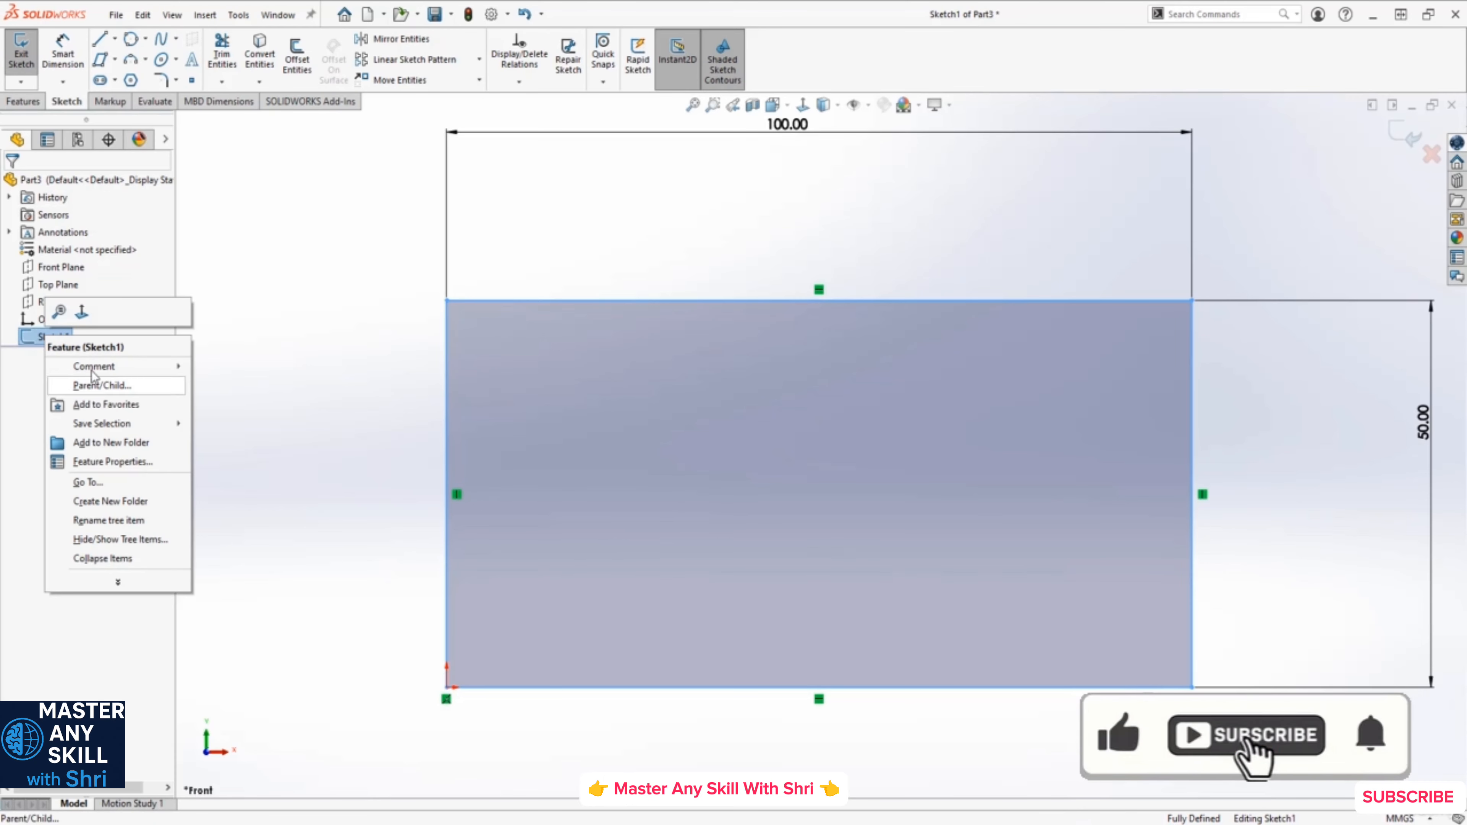
{"action": "mouse_move", "coordinate": [172, 374]}
{"action": "left_click", "coordinate": [348, 349]}
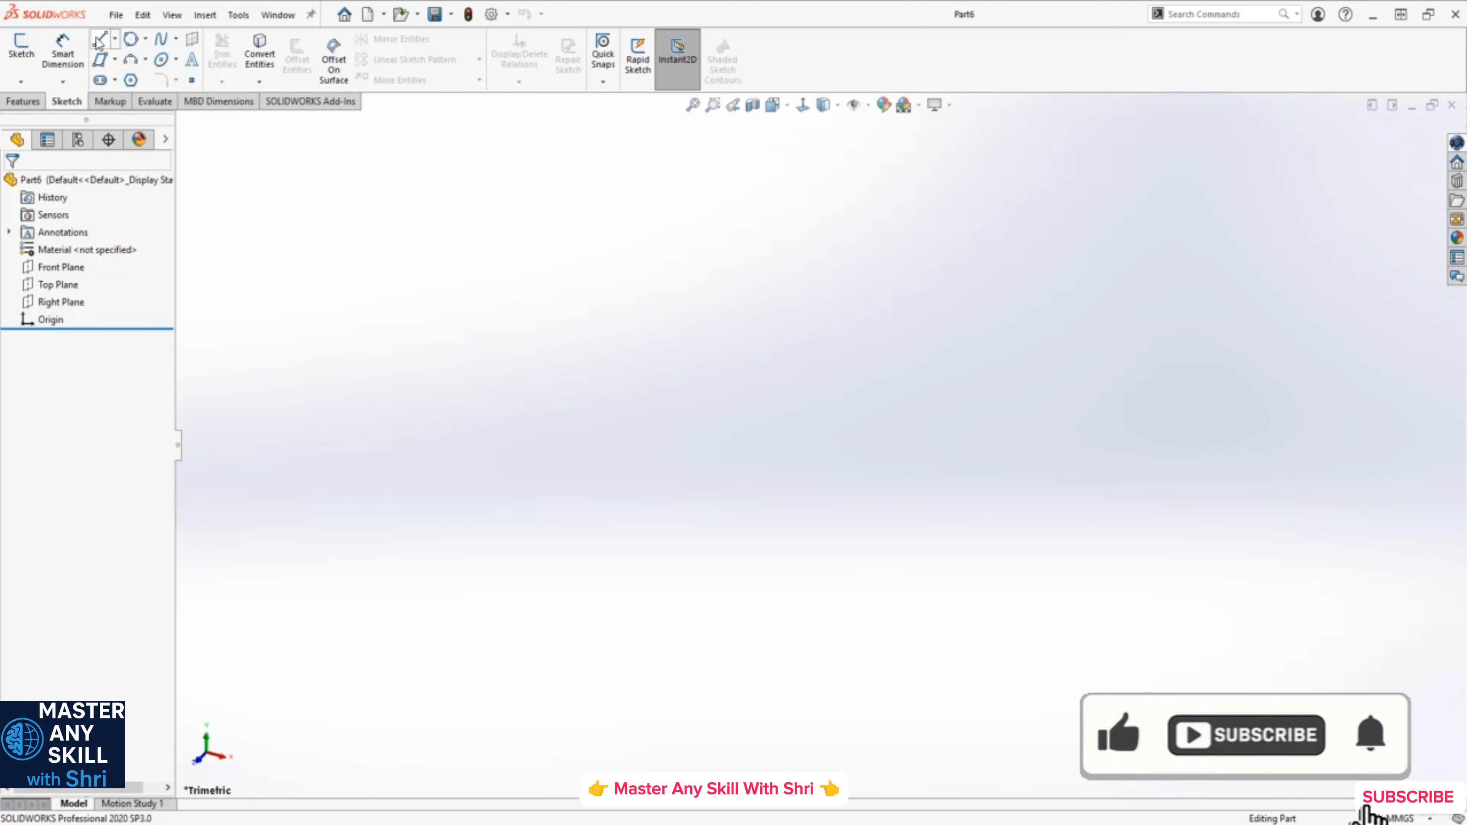
- Start the Line tool in a new sketch on the Front Plane
{"action": "left_click", "coordinate": [100, 59]}
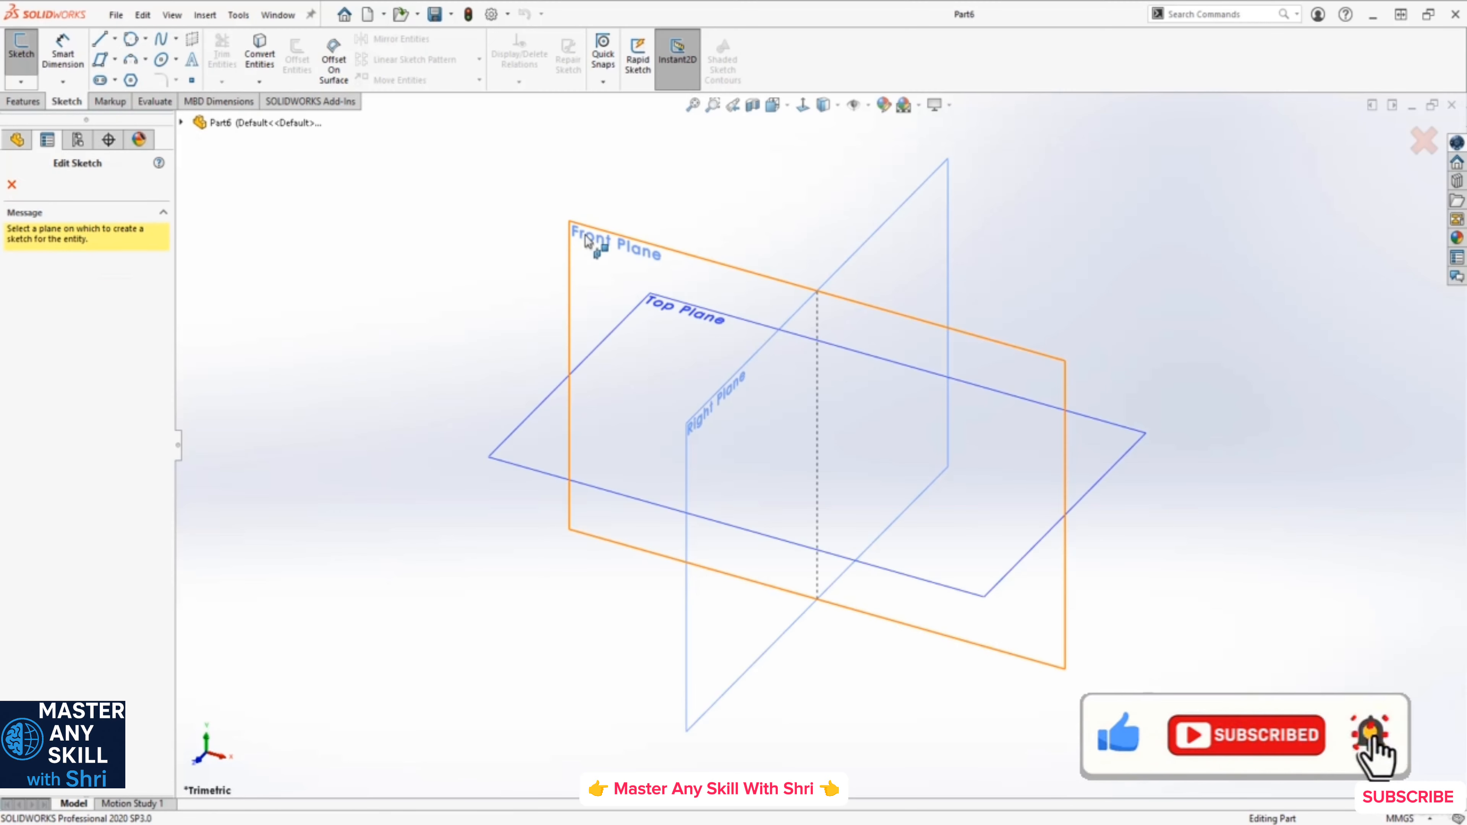
{"action": "left_click", "coordinate": [613, 245]}
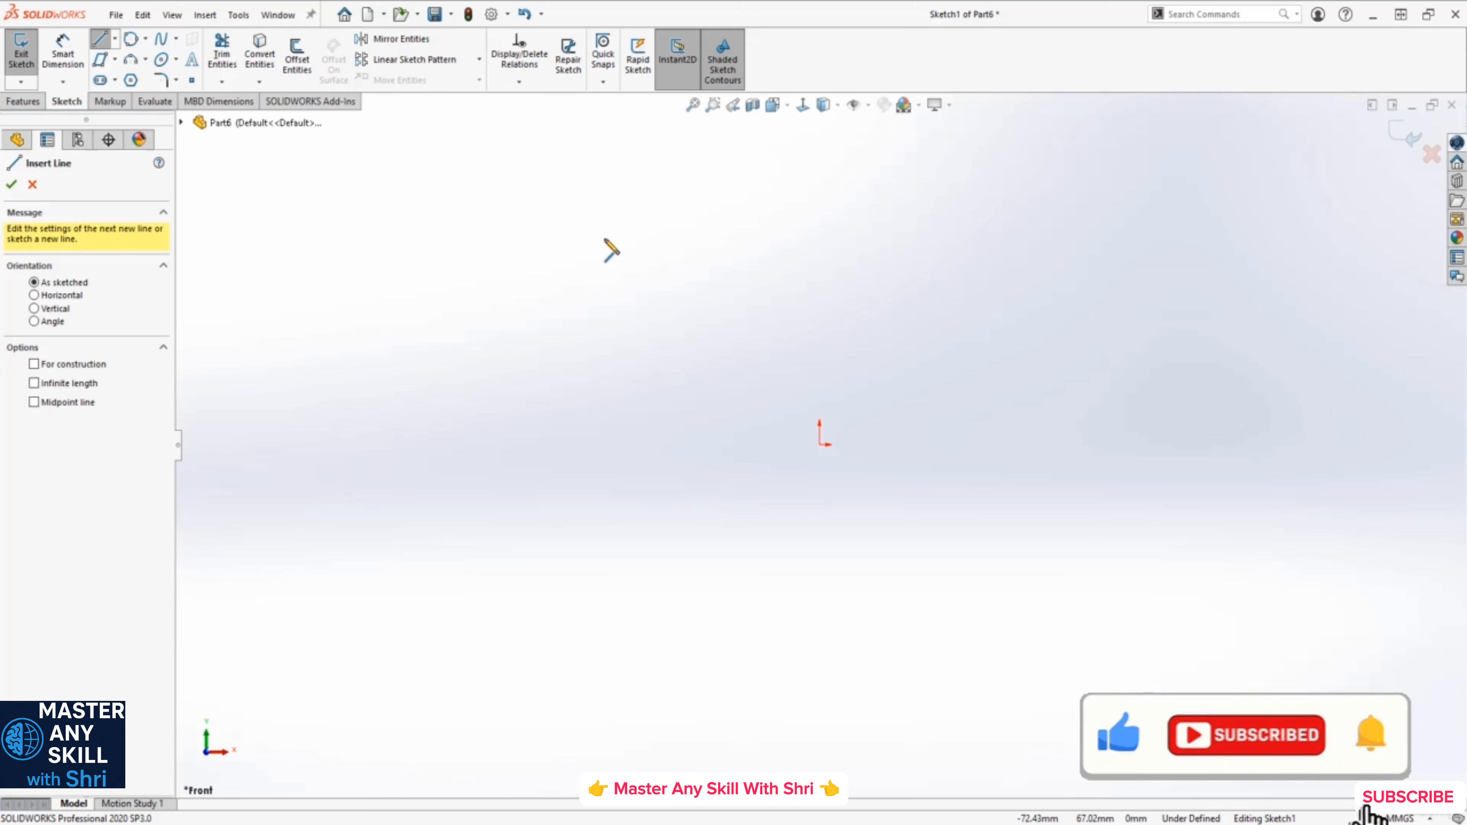
- Sketch an open chain of six slanted lines counterclockwise from the origin, ending it below and to the right of the origin
{"action": "left_click", "coordinate": [820, 446]}
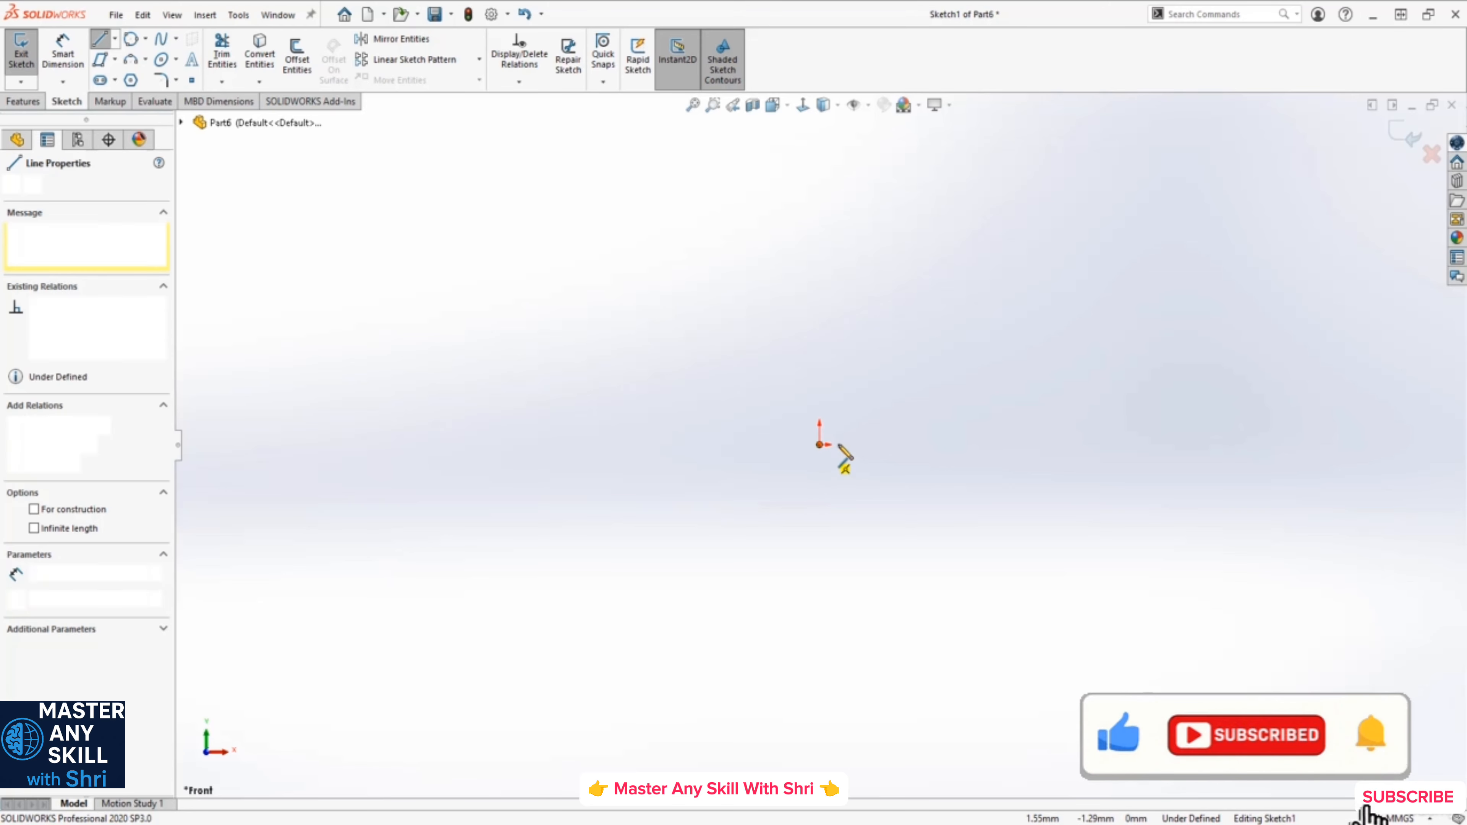
{"action": "left_click", "coordinate": [1075, 361]}
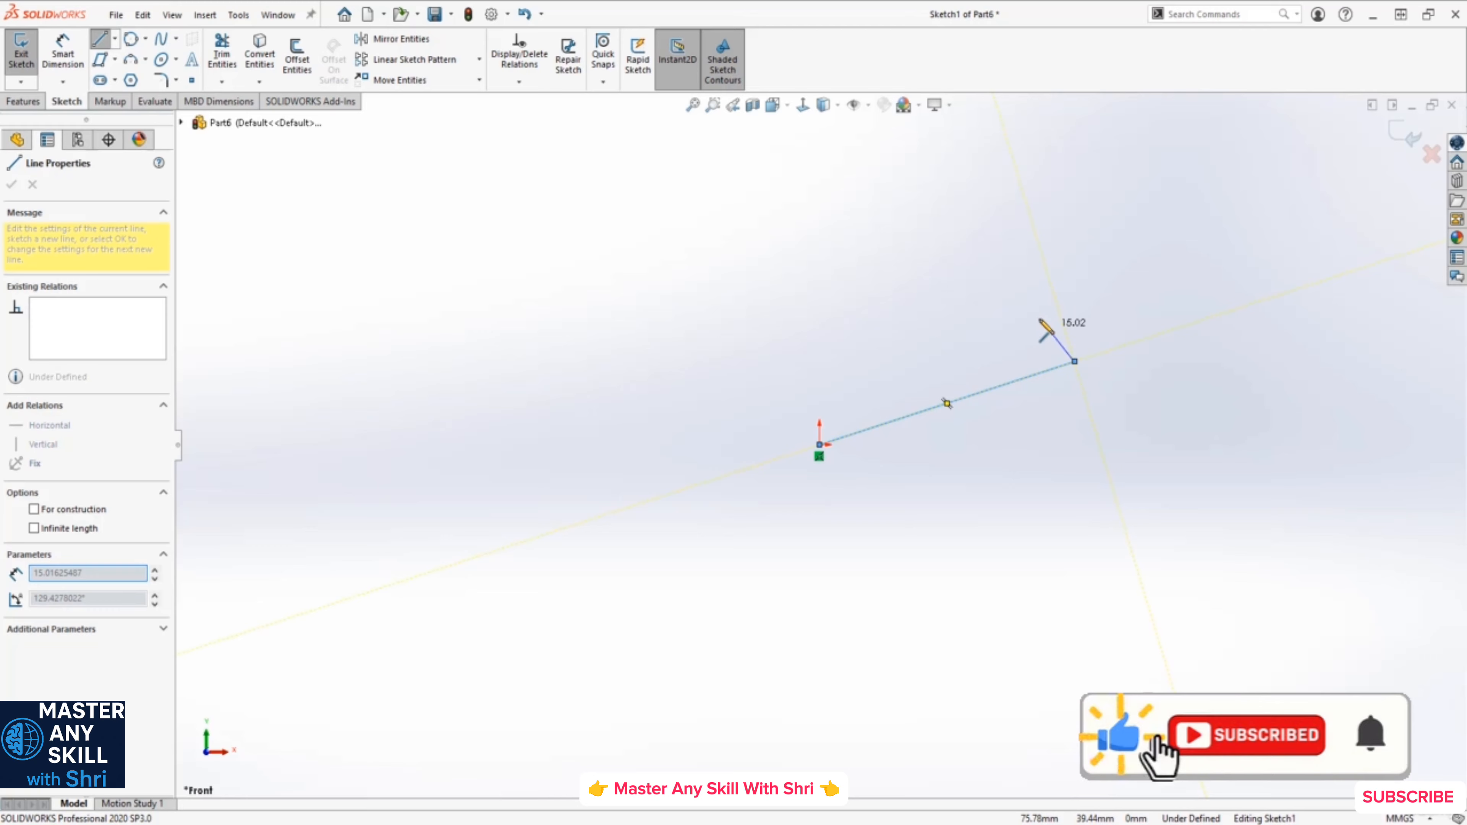
{"action": "left_click", "coordinate": [964, 223]}
{"action": "left_click", "coordinate": [614, 274]}
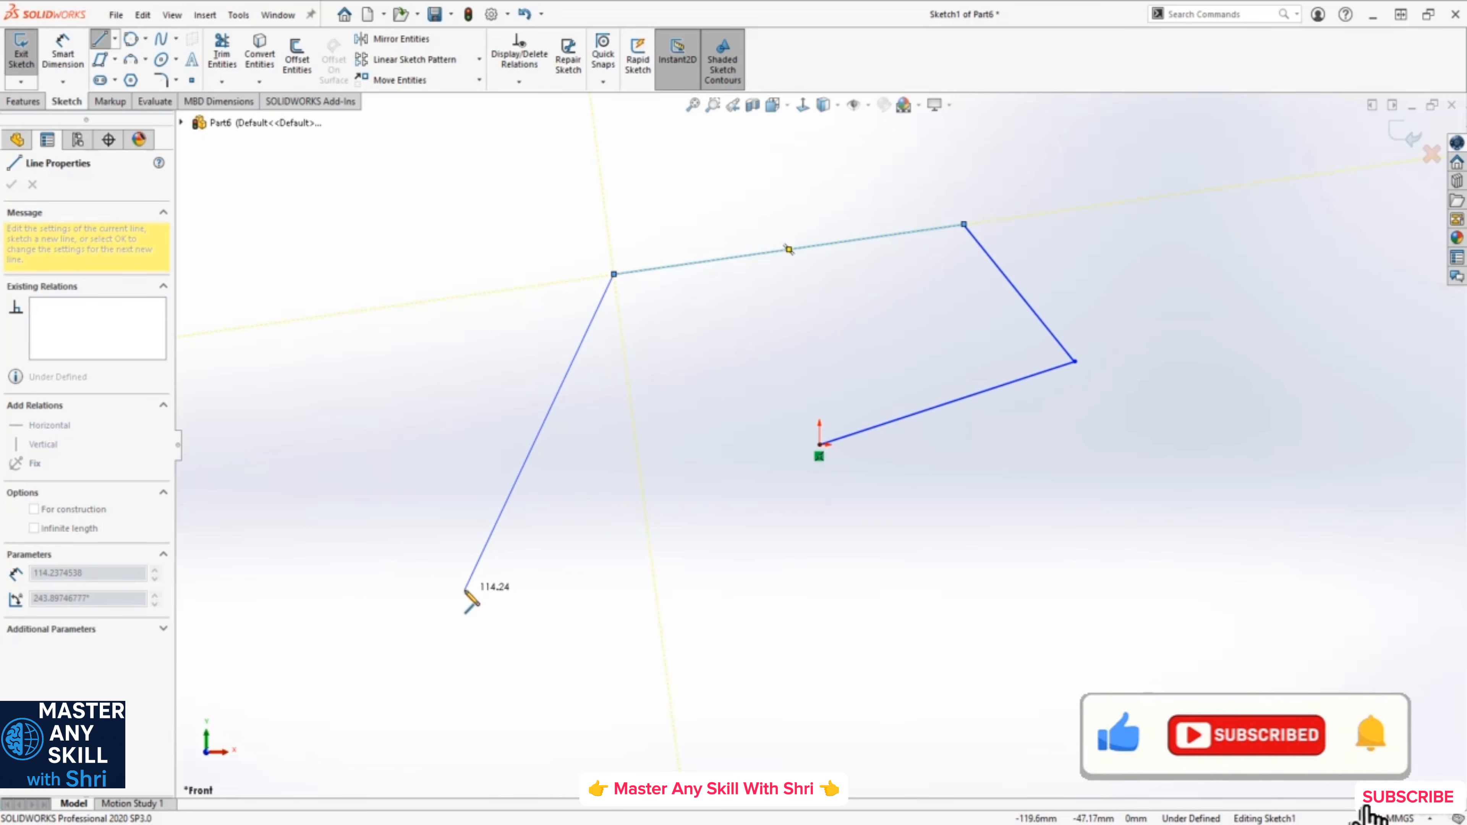
{"action": "left_click", "coordinate": [572, 573]}
{"action": "left_click", "coordinate": [819, 636]}
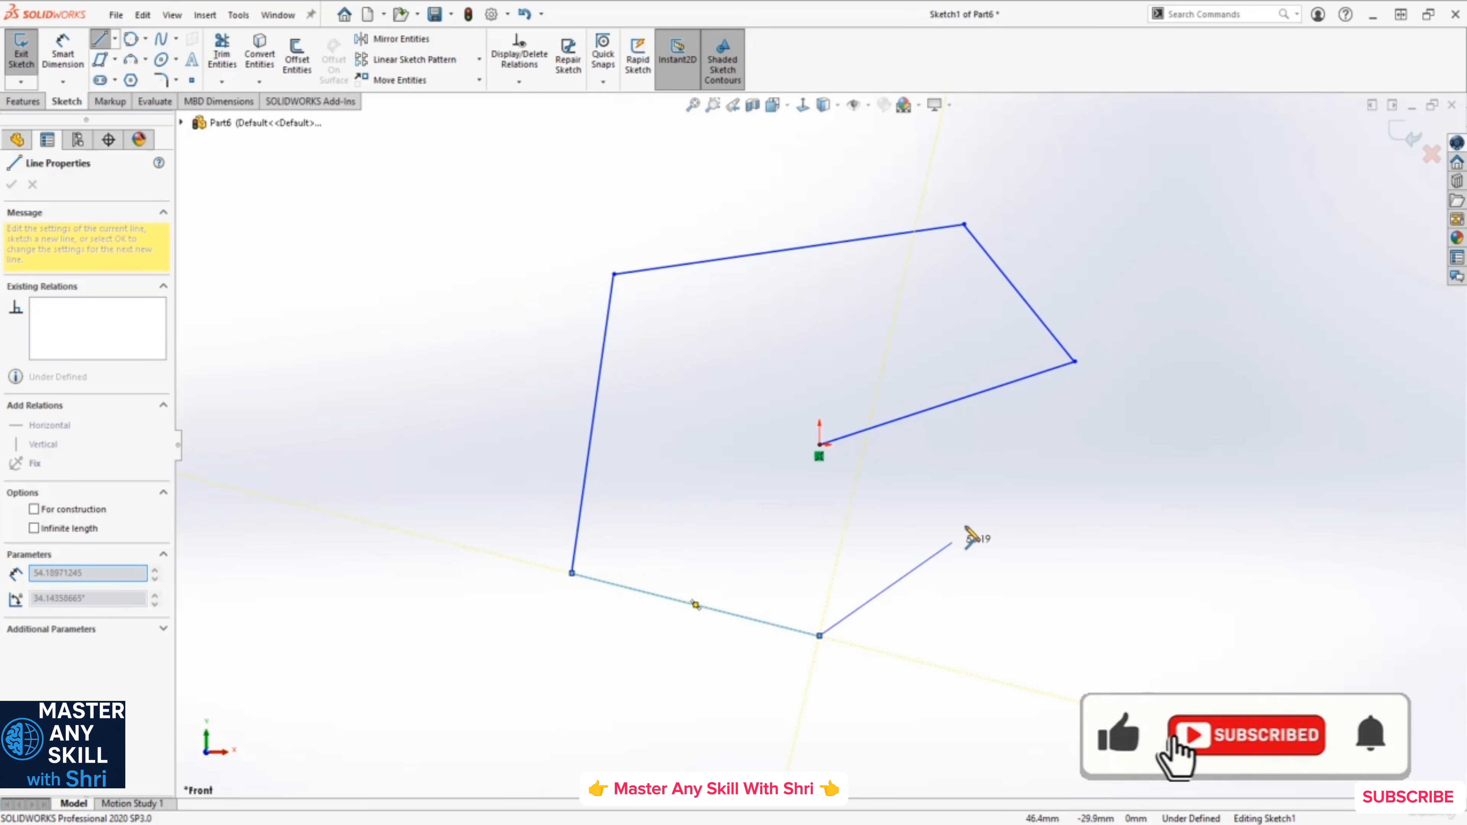
{"action": "left_click", "coordinate": [988, 497]}
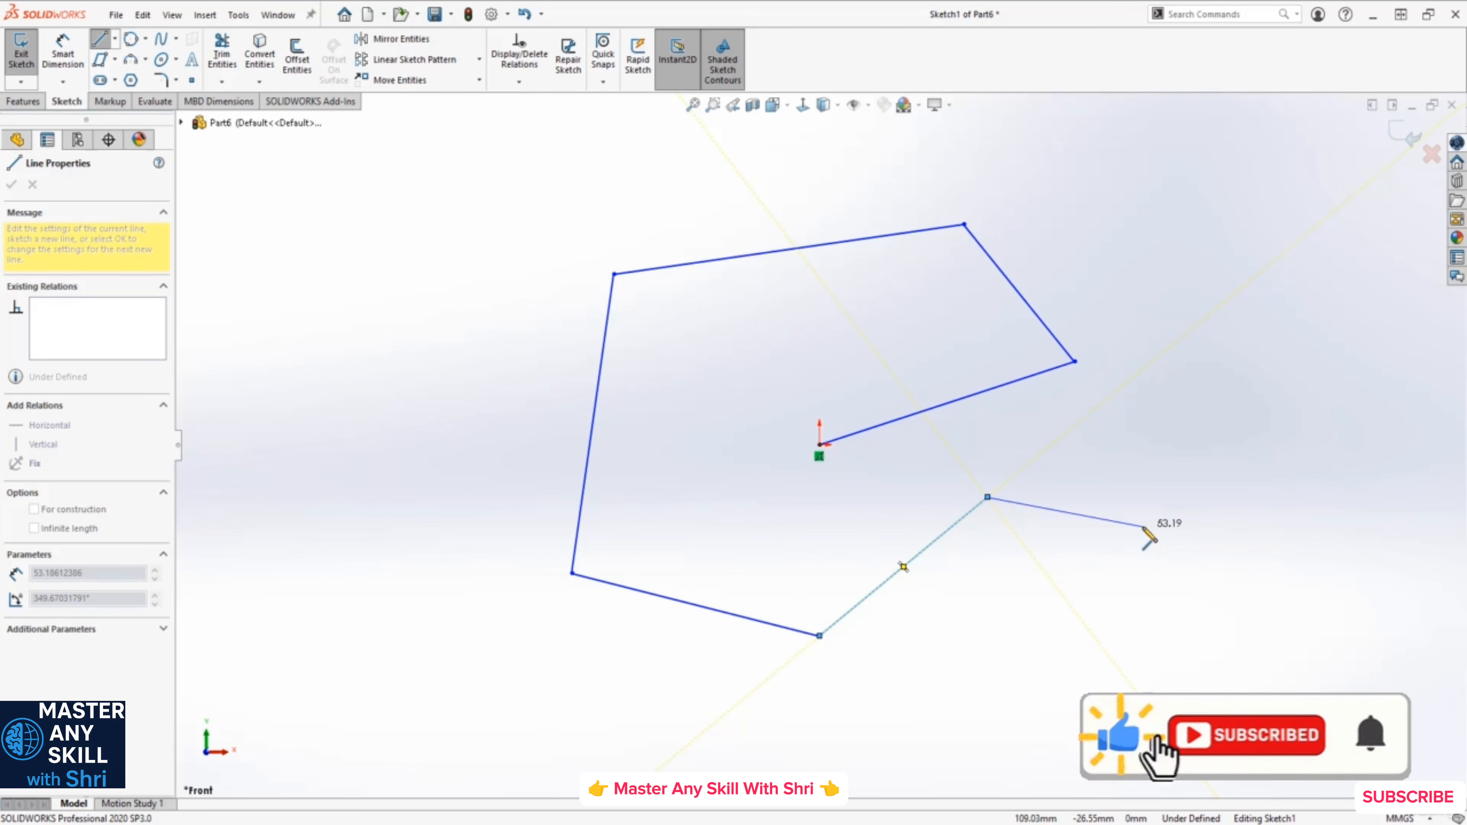
{"action": "key", "text": "Escape"}
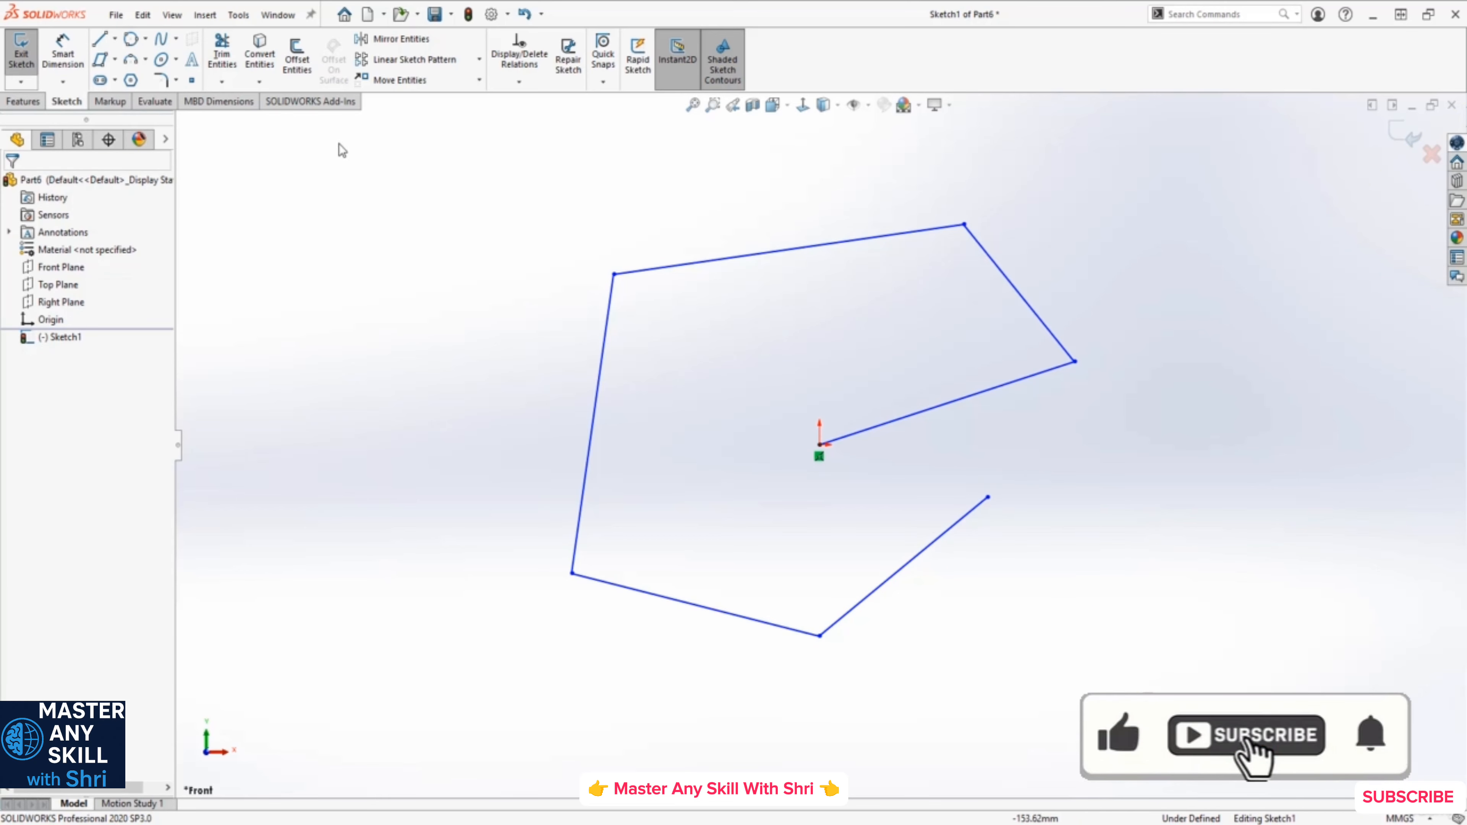
- Sketch a separate two-line peak left of the chain, its first line rising about 55 mm at 45 degrees
{"action": "key", "text": "l"}
{"action": "left_click", "coordinate": [305, 340]}
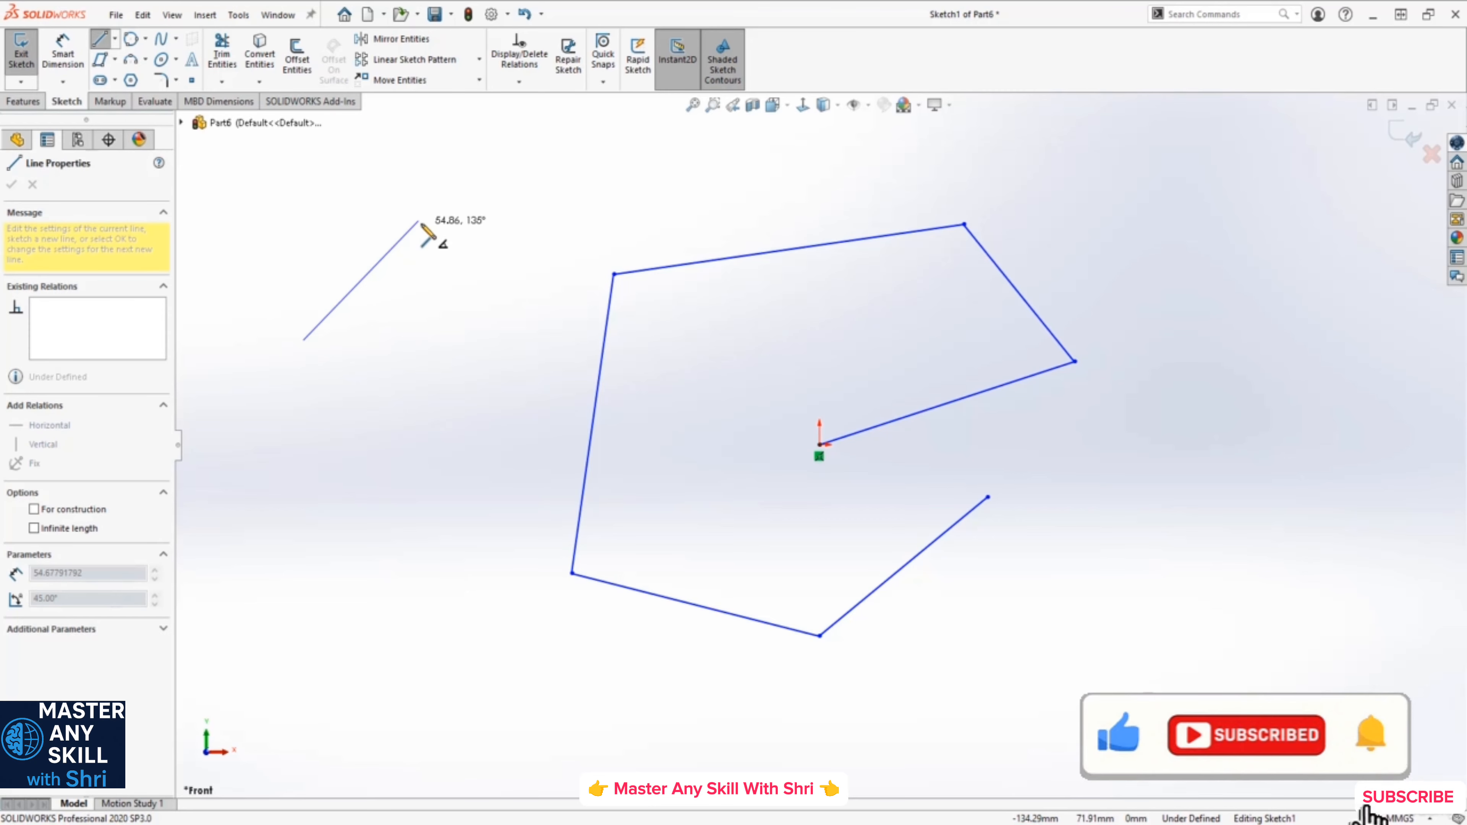
{"action": "left_click", "coordinate": [419, 221]}
{"action": "left_click", "coordinate": [479, 352]}
{"action": "key", "text": "Escape"}
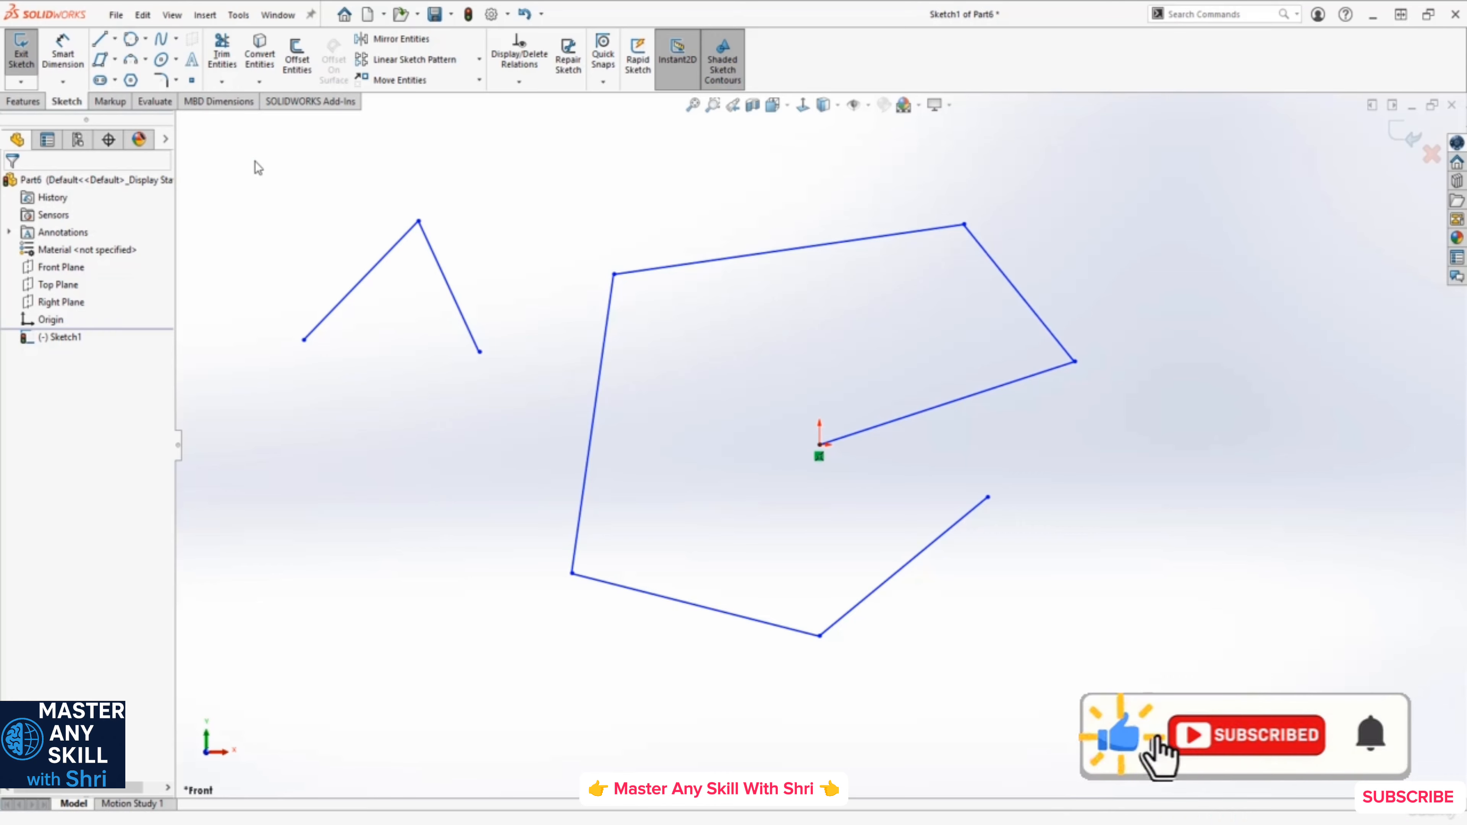
- Delete all the lines in the sketch
{"action": "mouse_move", "coordinate": [254, 160]}
{"action": "left_mouse_down"}
{"action": "mouse_move", "coordinate": [822, 548]}
{"action": "mouse_move", "coordinate": [1133, 716]}
{"action": "left_mouse_up"}
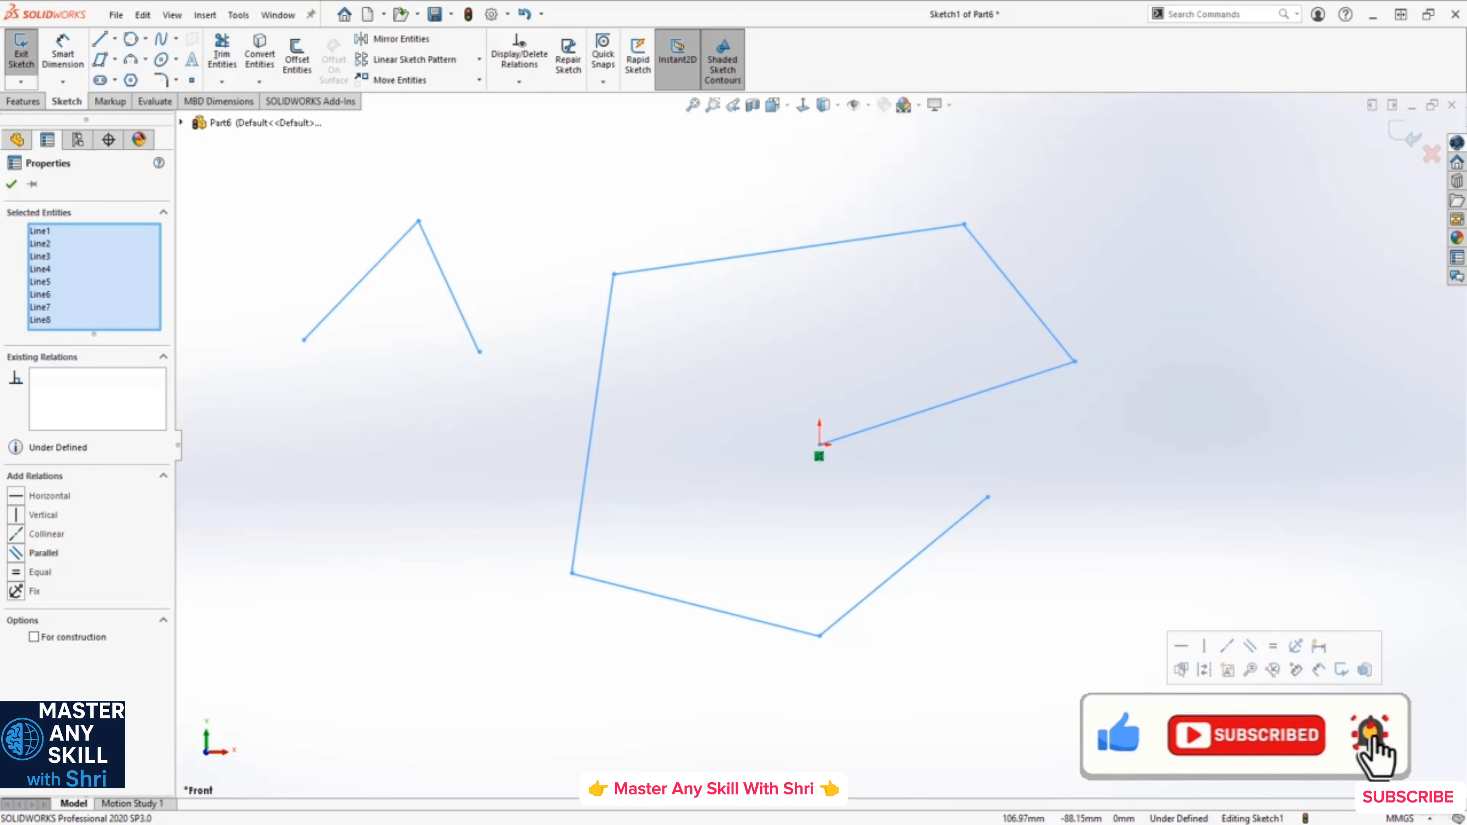
{"action": "key", "text": "Delete"}
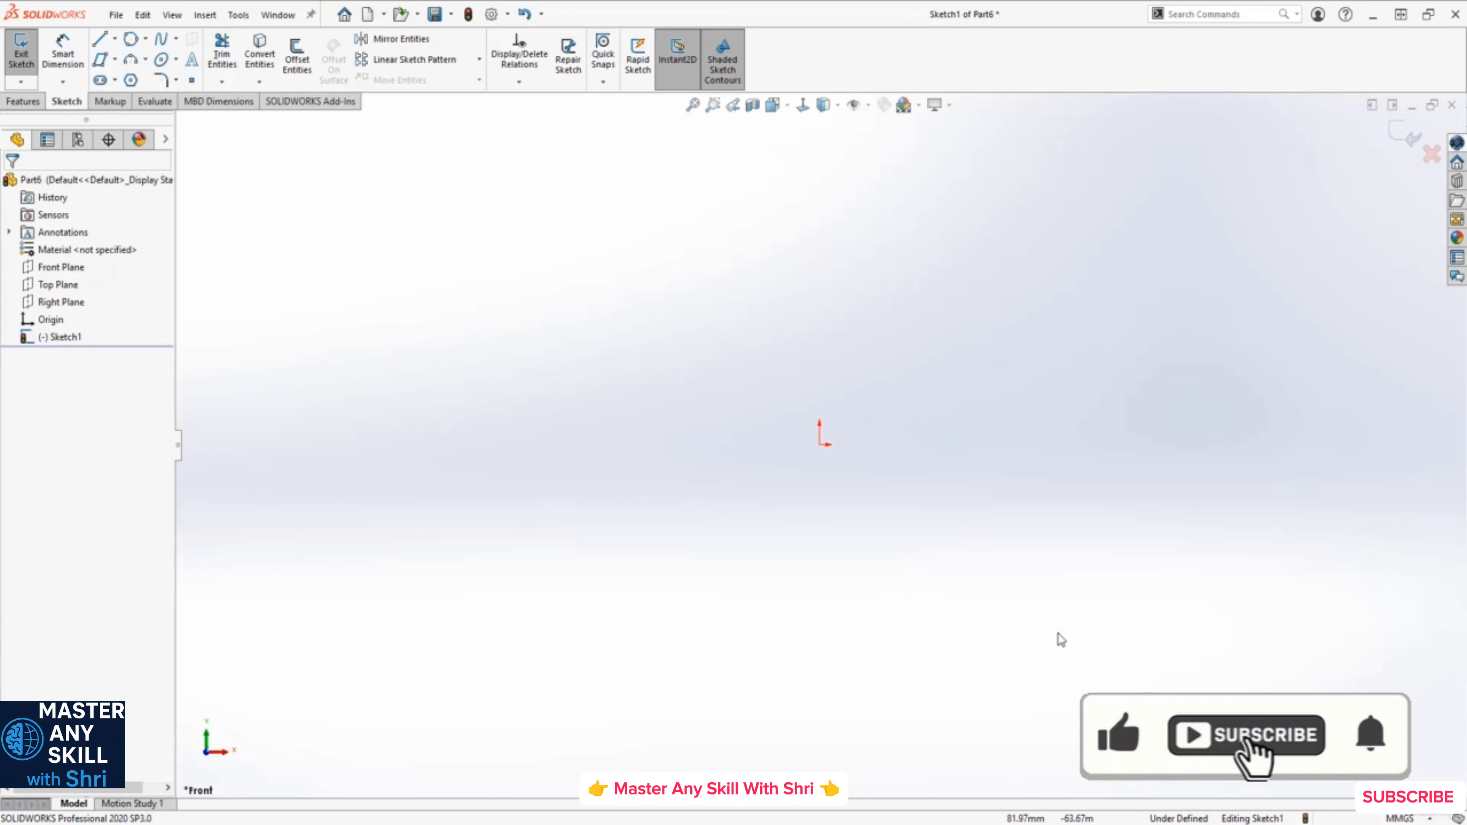
- Sketch an open chain of four lines from the origin, ending above it with a segment about 38 mm long, and keep the Line tool active
{"action": "left_click", "coordinate": [99, 38]}
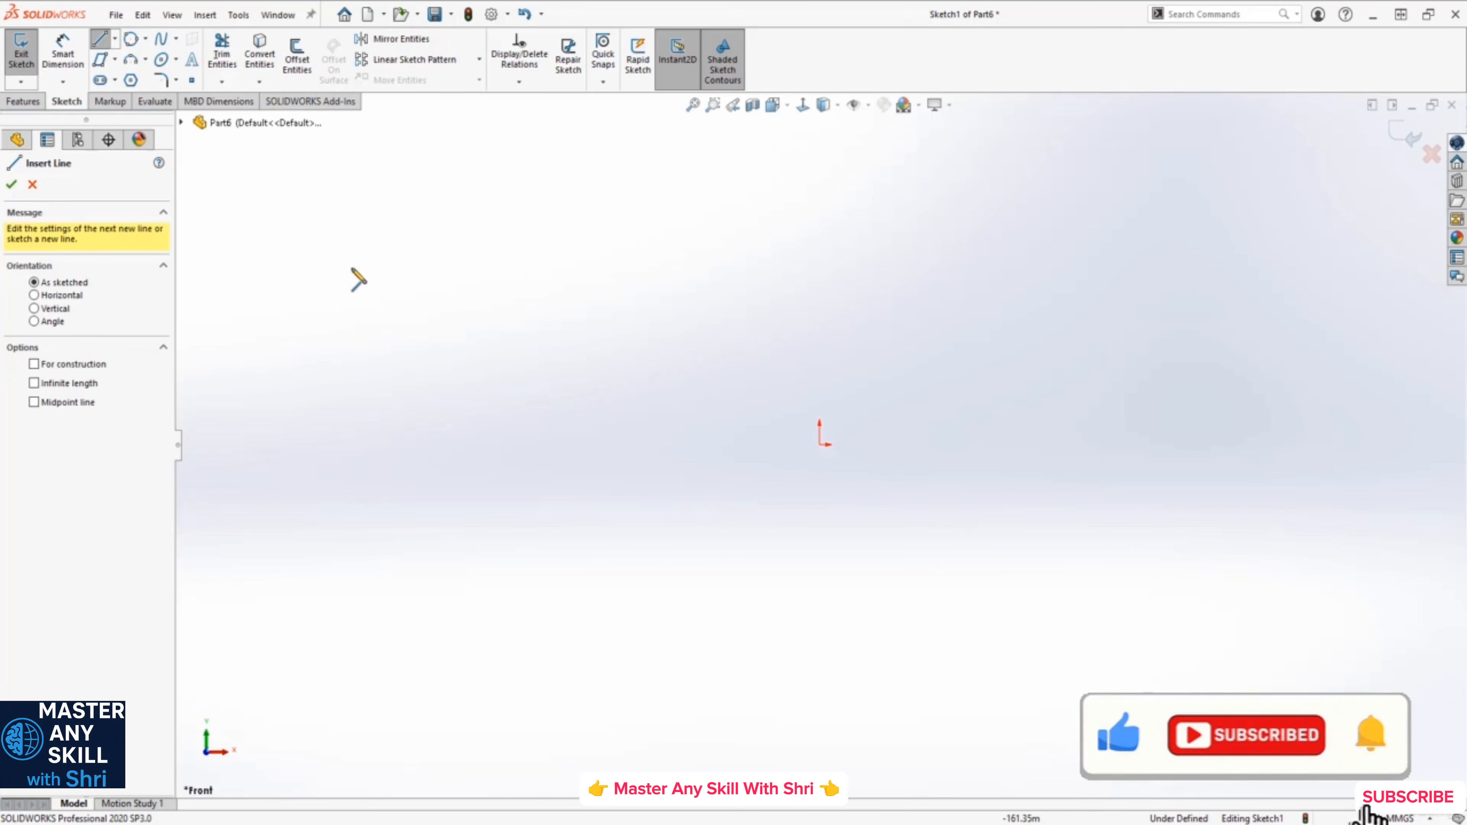
{"action": "left_click", "coordinate": [820, 445]}
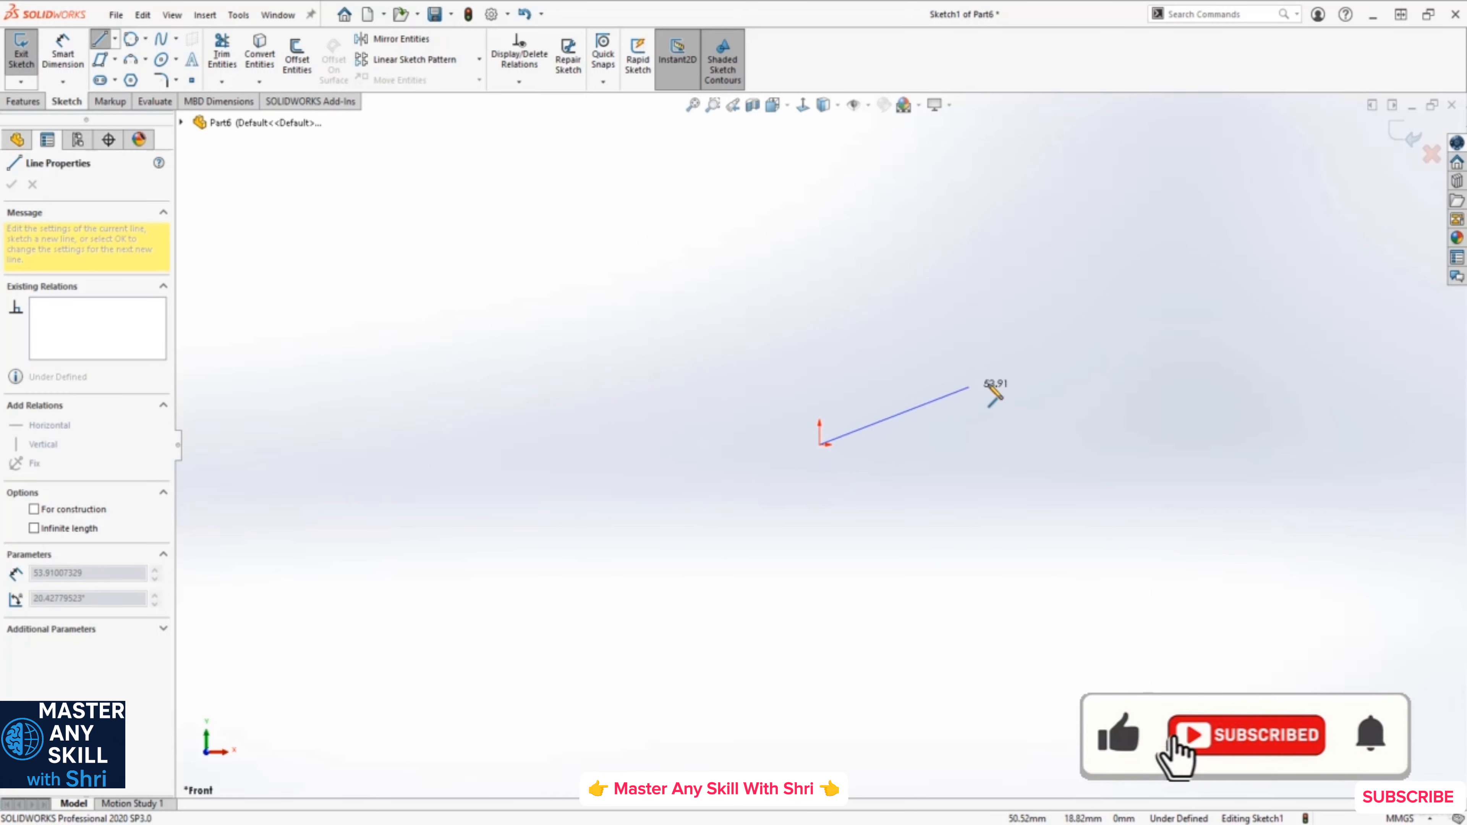
{"action": "left_click", "coordinate": [1075, 376]}
{"action": "left_click", "coordinate": [1042, 261]}
{"action": "left_click", "coordinate": [843, 276]}
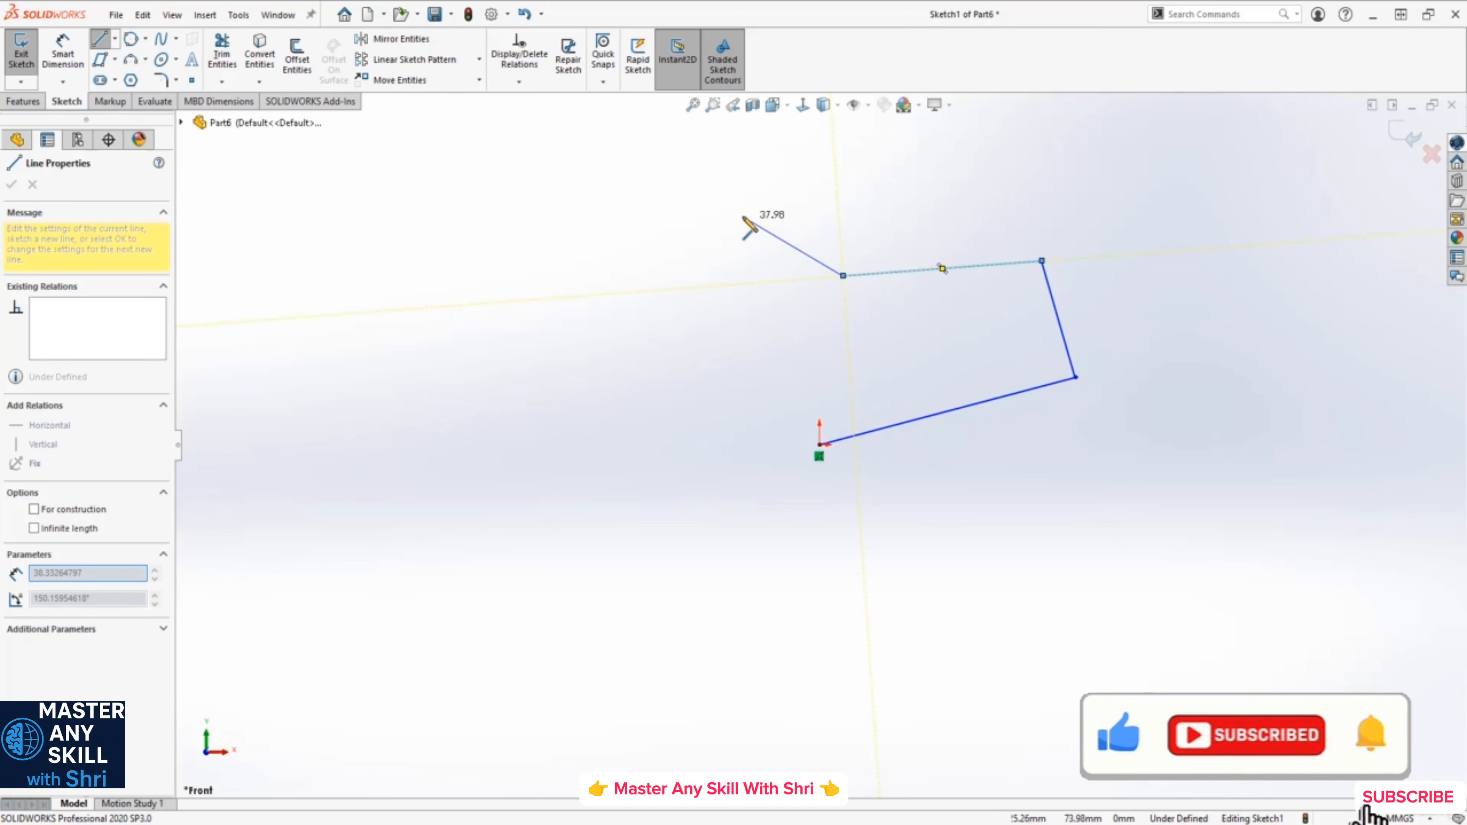
{"action": "left_click", "coordinate": [742, 216]}
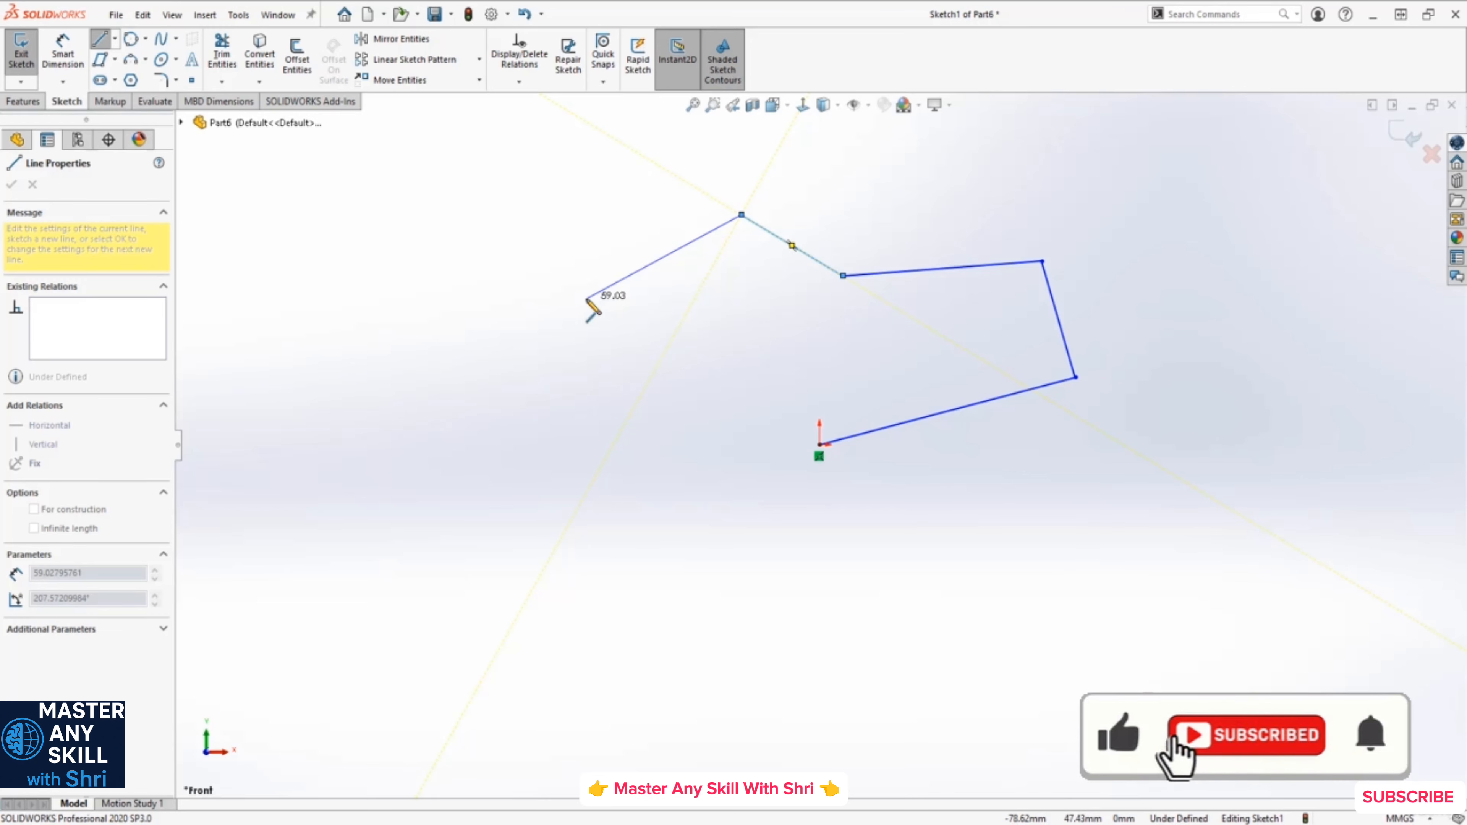
{"action": "key", "text": "Escape"}
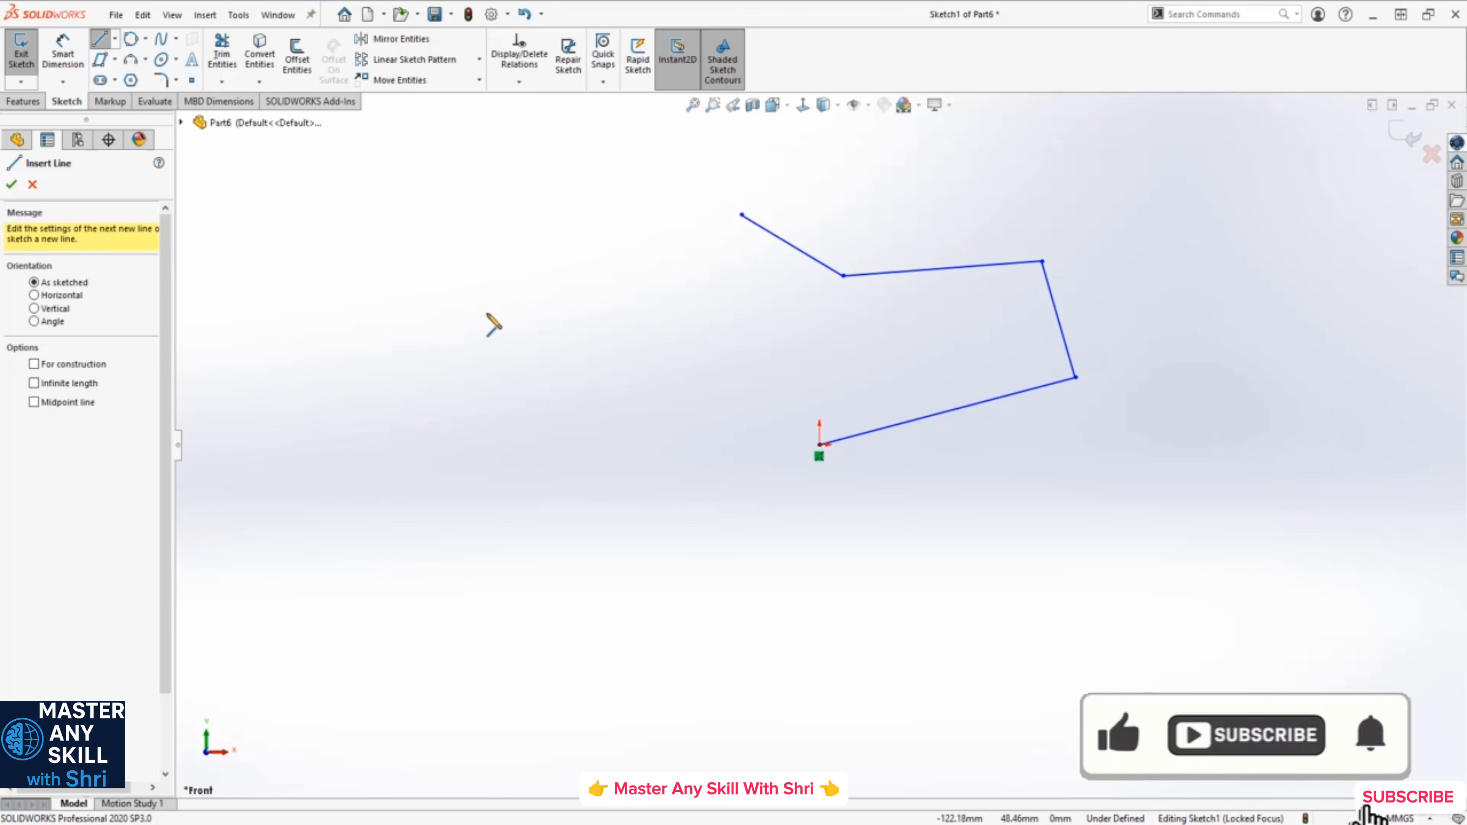
- Sketch a separate three-line zigzag left of the origin and end the chain without leaving the Line tool
{"action": "left_click", "coordinate": [448, 227]}
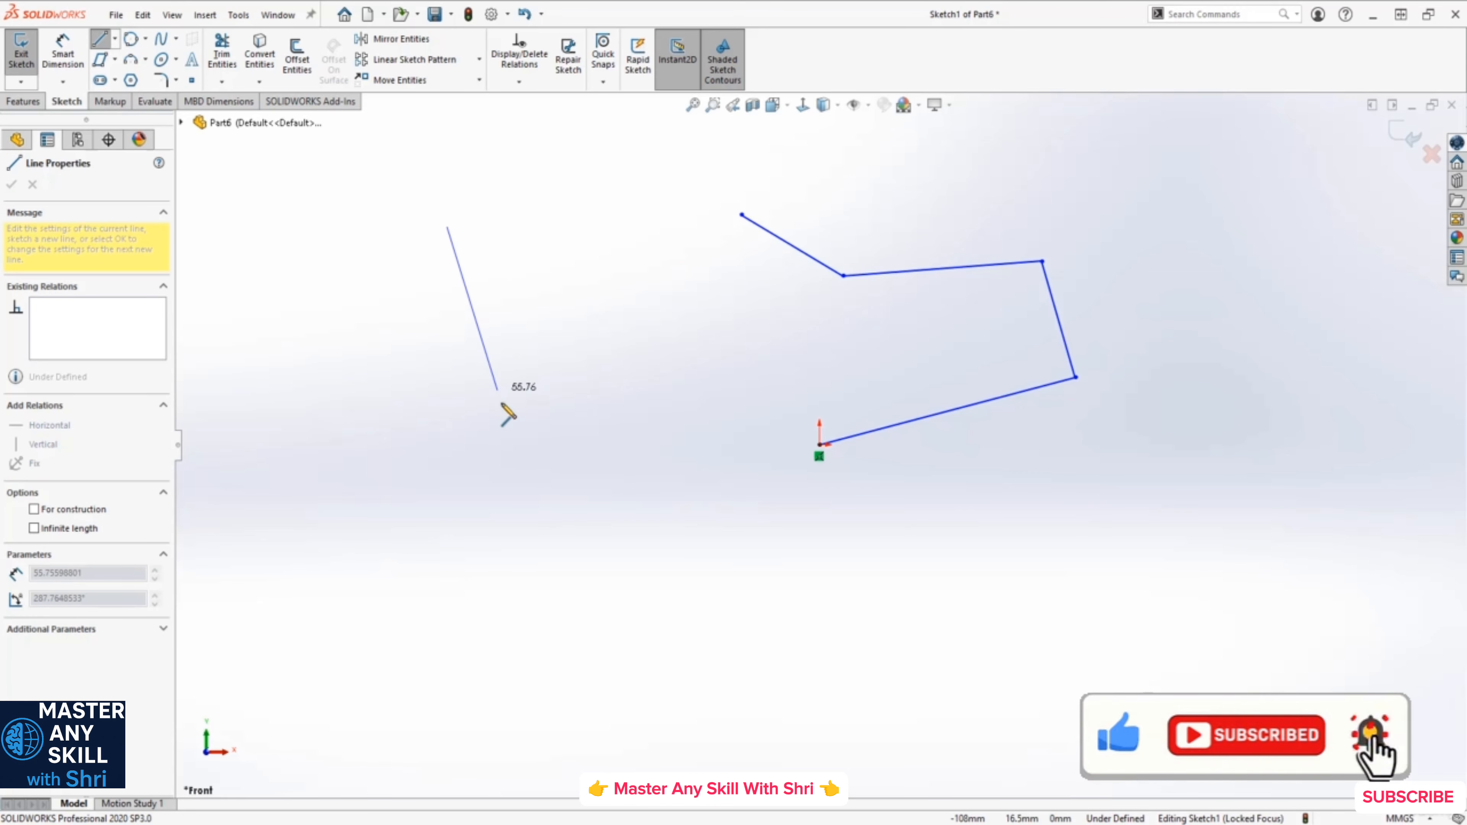
{"action": "left_click", "coordinate": [522, 482]}
{"action": "left_click", "coordinate": [659, 305]}
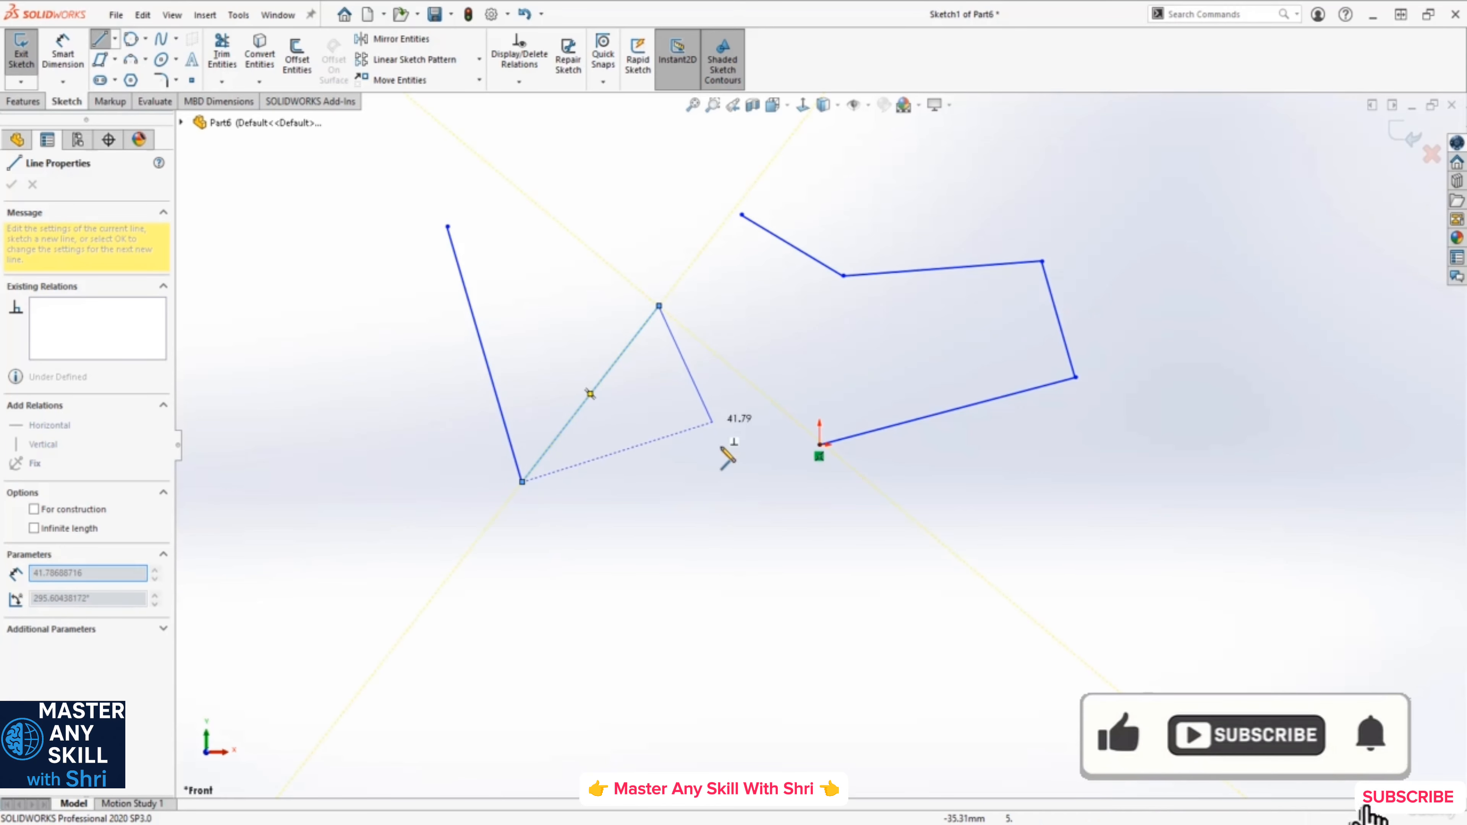
{"action": "left_click", "coordinate": [753, 538]}
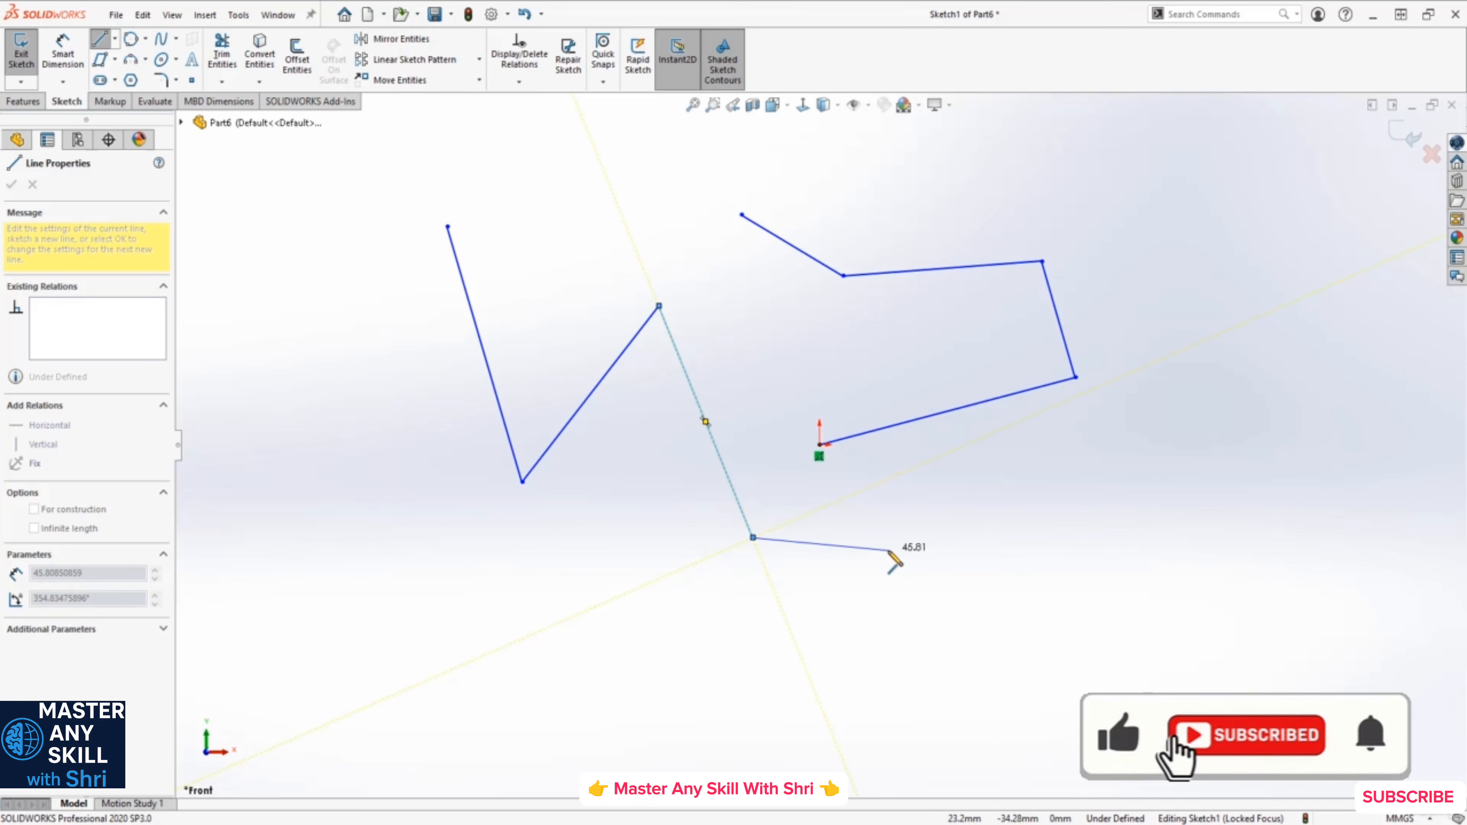
{"action": "key", "text": "Escape"}
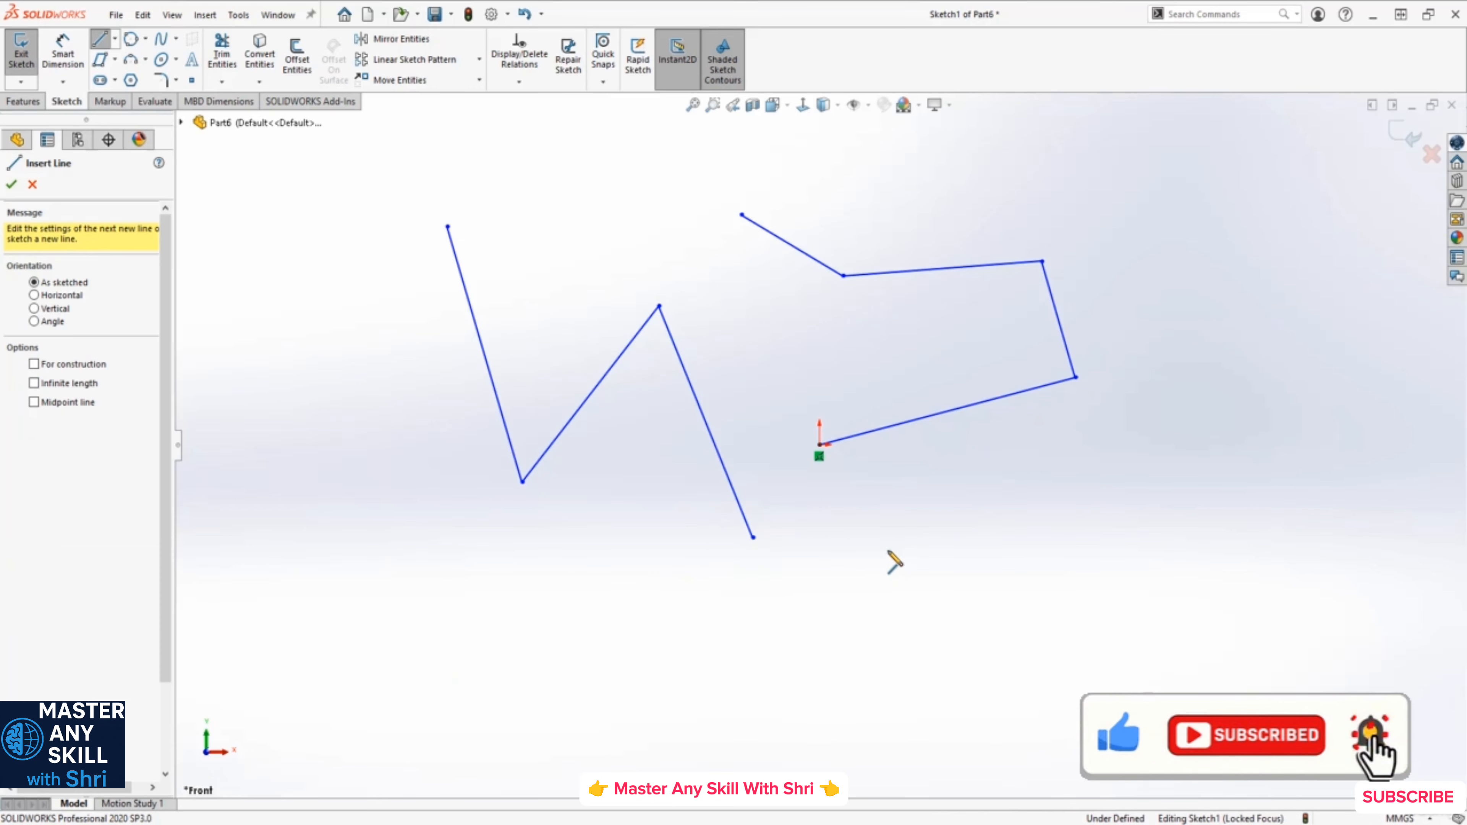
- Sketch a separate two-line V below the origin and leave the Line tool
{"action": "left_click", "coordinate": [994, 522]}
{"action": "left_click", "coordinate": [837, 669]}
{"action": "left_click", "coordinate": [596, 567]}
{"action": "key", "text": "Escape"}
{"action": "key", "text": "Escape"}
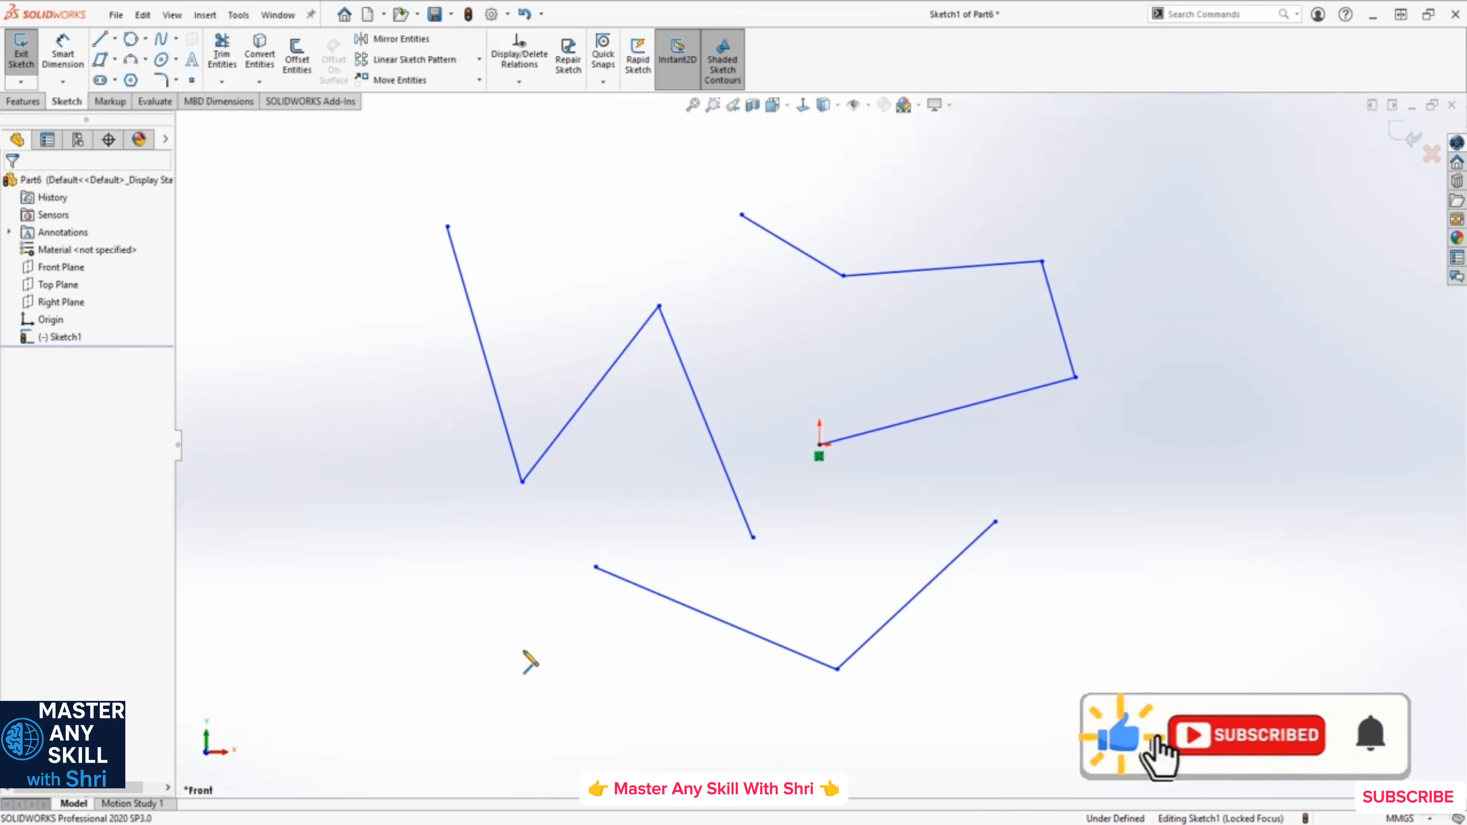
- Delete the three line chains, leaving the sketch empty
{"action": "mouse_move", "coordinate": [403, 159]}
{"action": "left_mouse_down"}
{"action": "mouse_move", "coordinate": [1187, 713]}
{"action": "mouse_move", "coordinate": [1196, 736]}
{"action": "left_mouse_up"}
{"action": "key", "text": "Delete"}
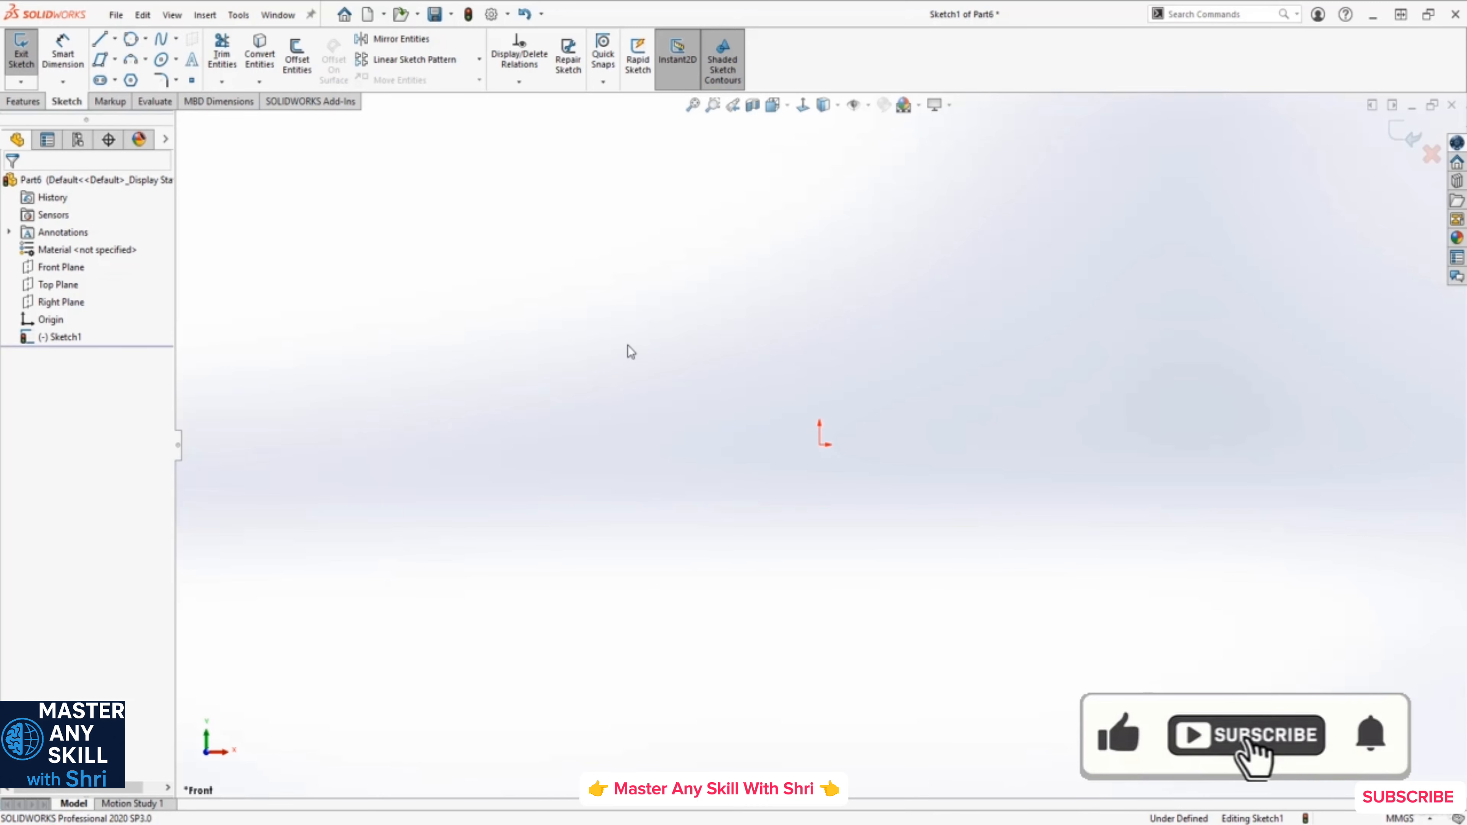
- Sketch an open zigzag chain of five lines from the origin with the As sketched orientation, ending to the upper left of the origin
{"action": "left_click", "coordinate": [100, 40]}
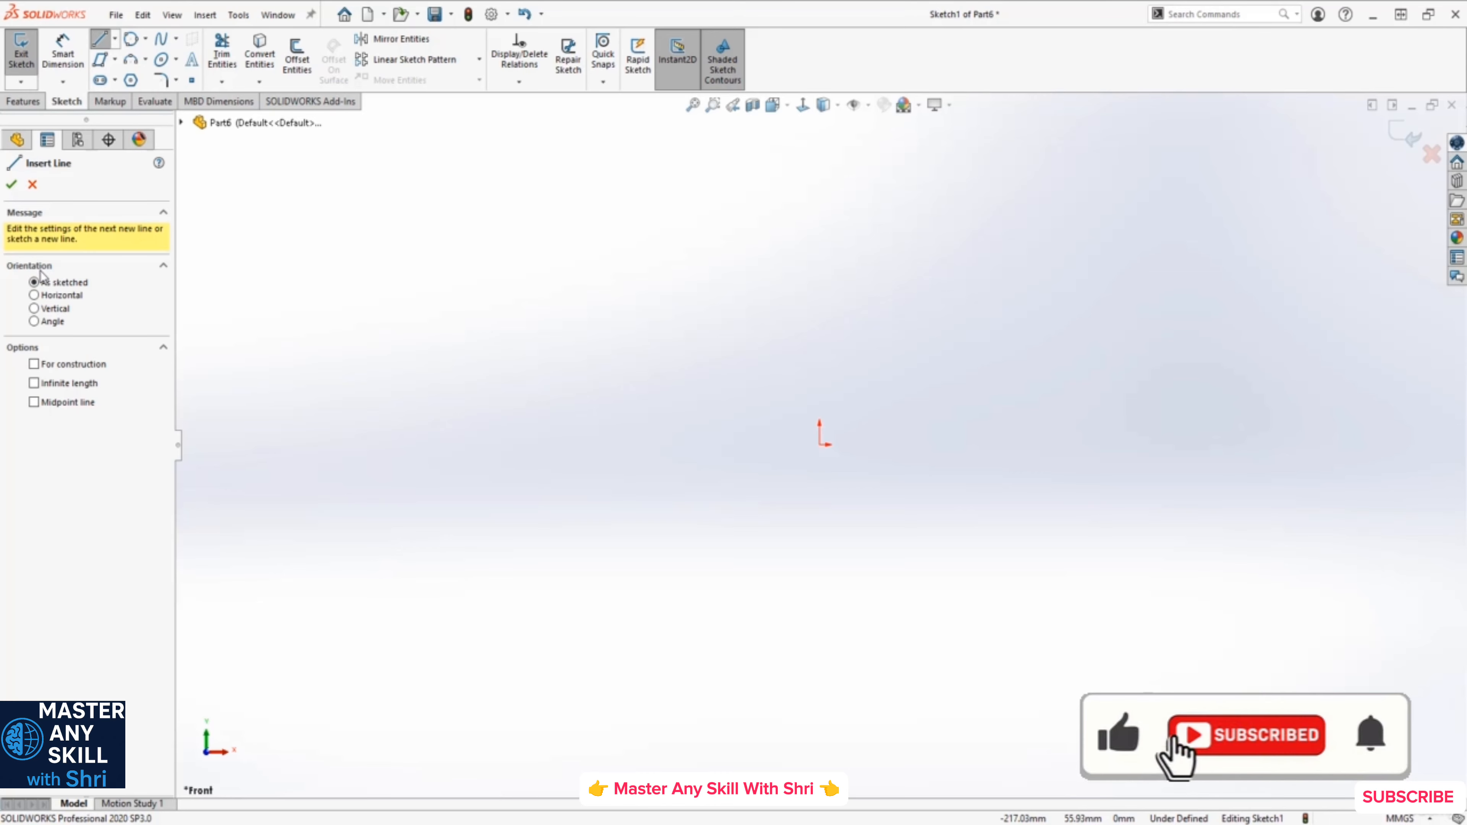
{"action": "left_click", "coordinate": [821, 445]}
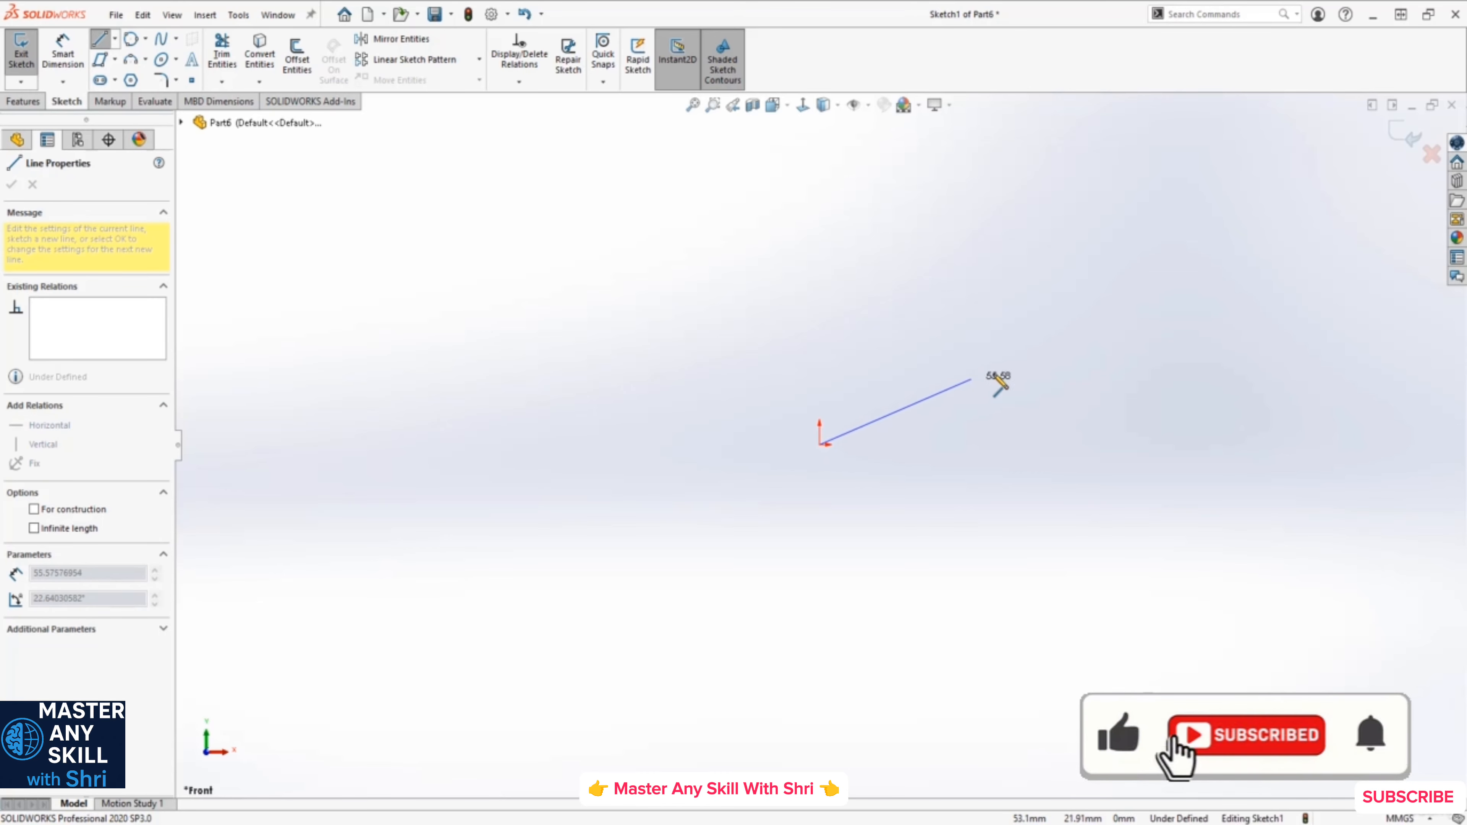
{"action": "left_click", "coordinate": [1053, 350]}
{"action": "left_click", "coordinate": [914, 232]}
{"action": "left_click", "coordinate": [696, 356]}
{"action": "left_click", "coordinate": [597, 265]}
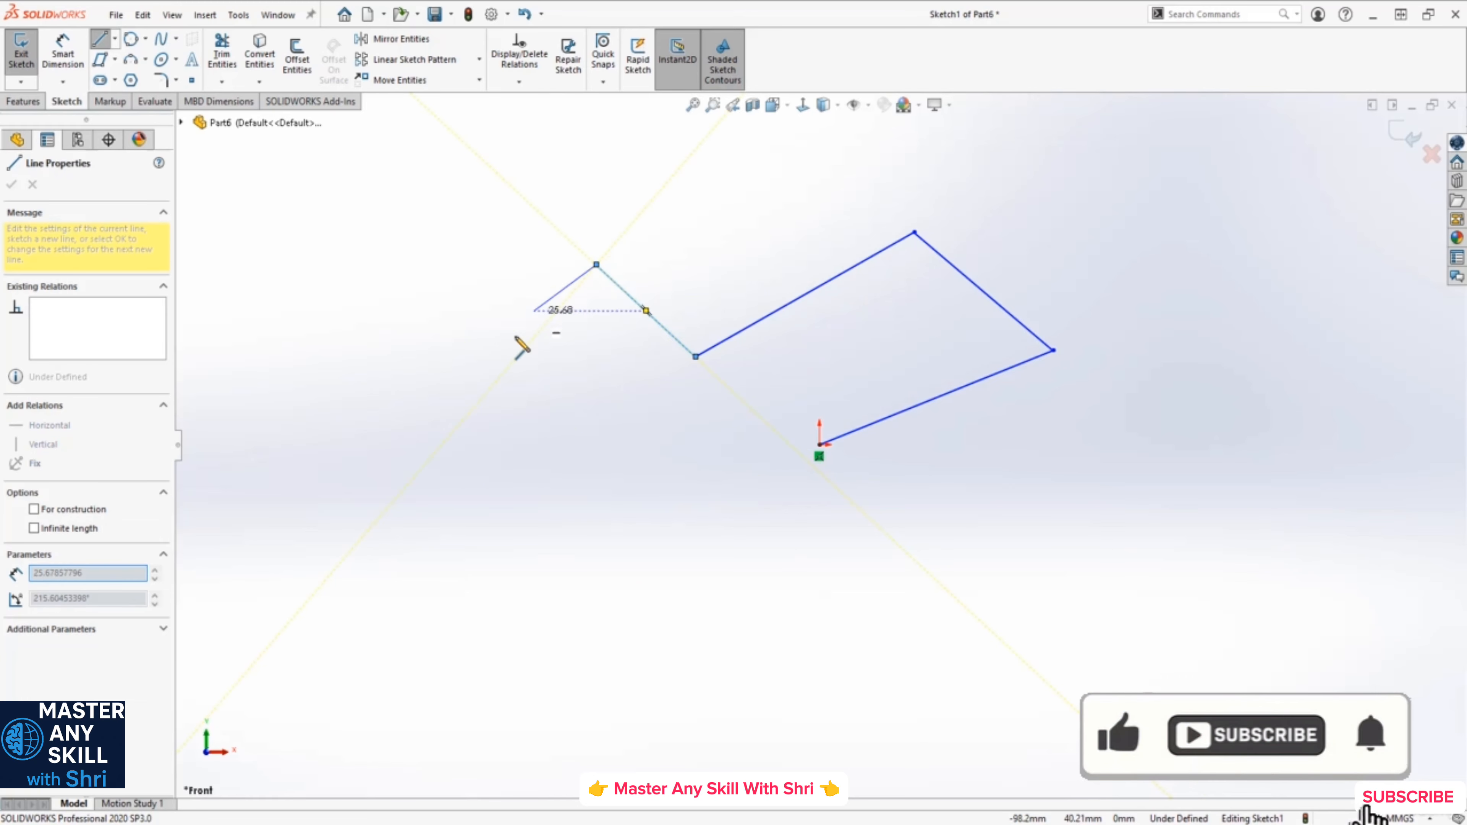
{"action": "left_click", "coordinate": [478, 370]}
{"action": "key", "text": "Escape"}
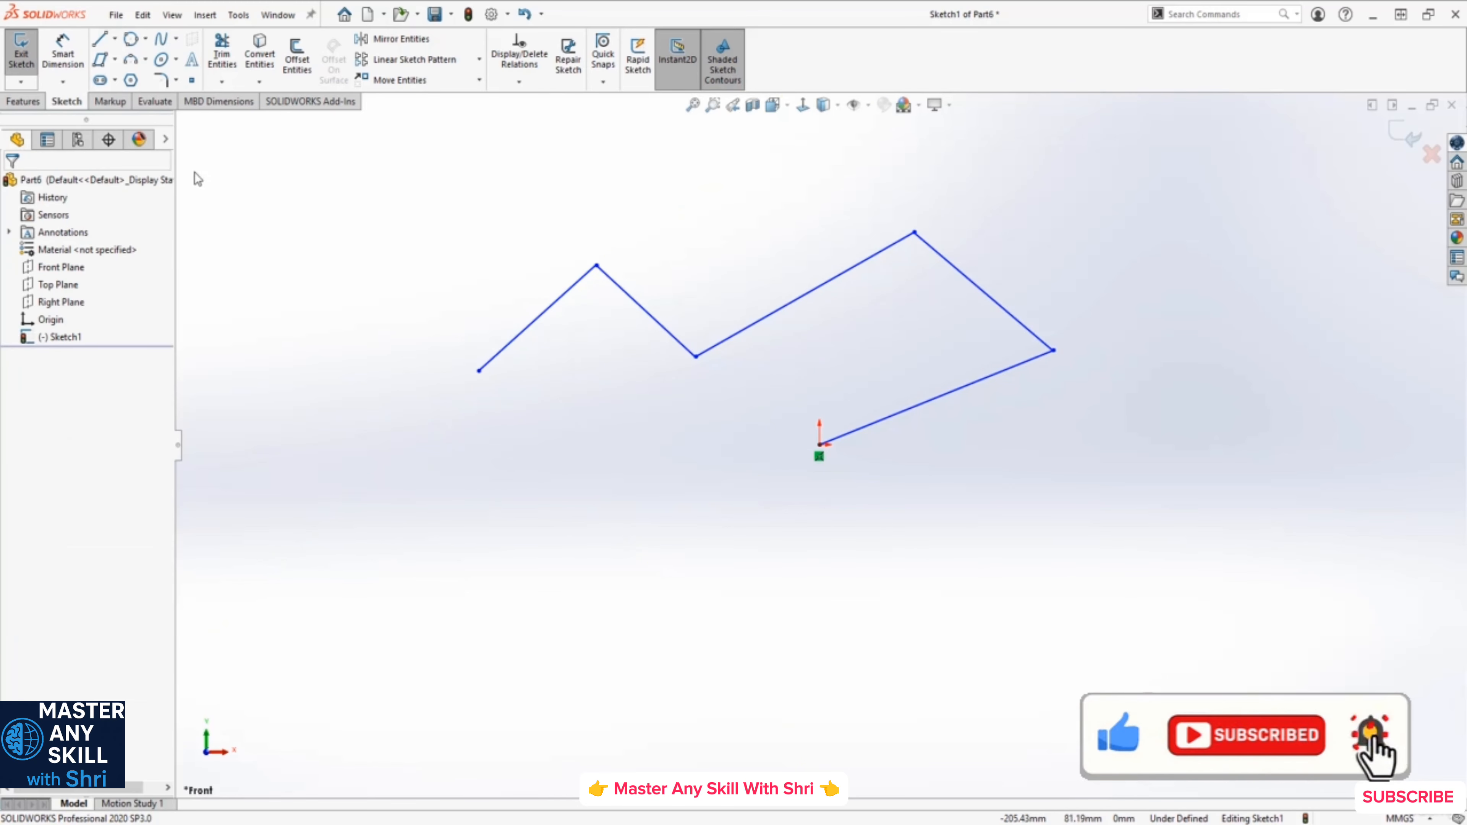
- Set the line orientation to Horizontal and draw two separate lines below the origin, about 101 mm and 83 mm long
{"action": "left_click", "coordinate": [99, 41]}
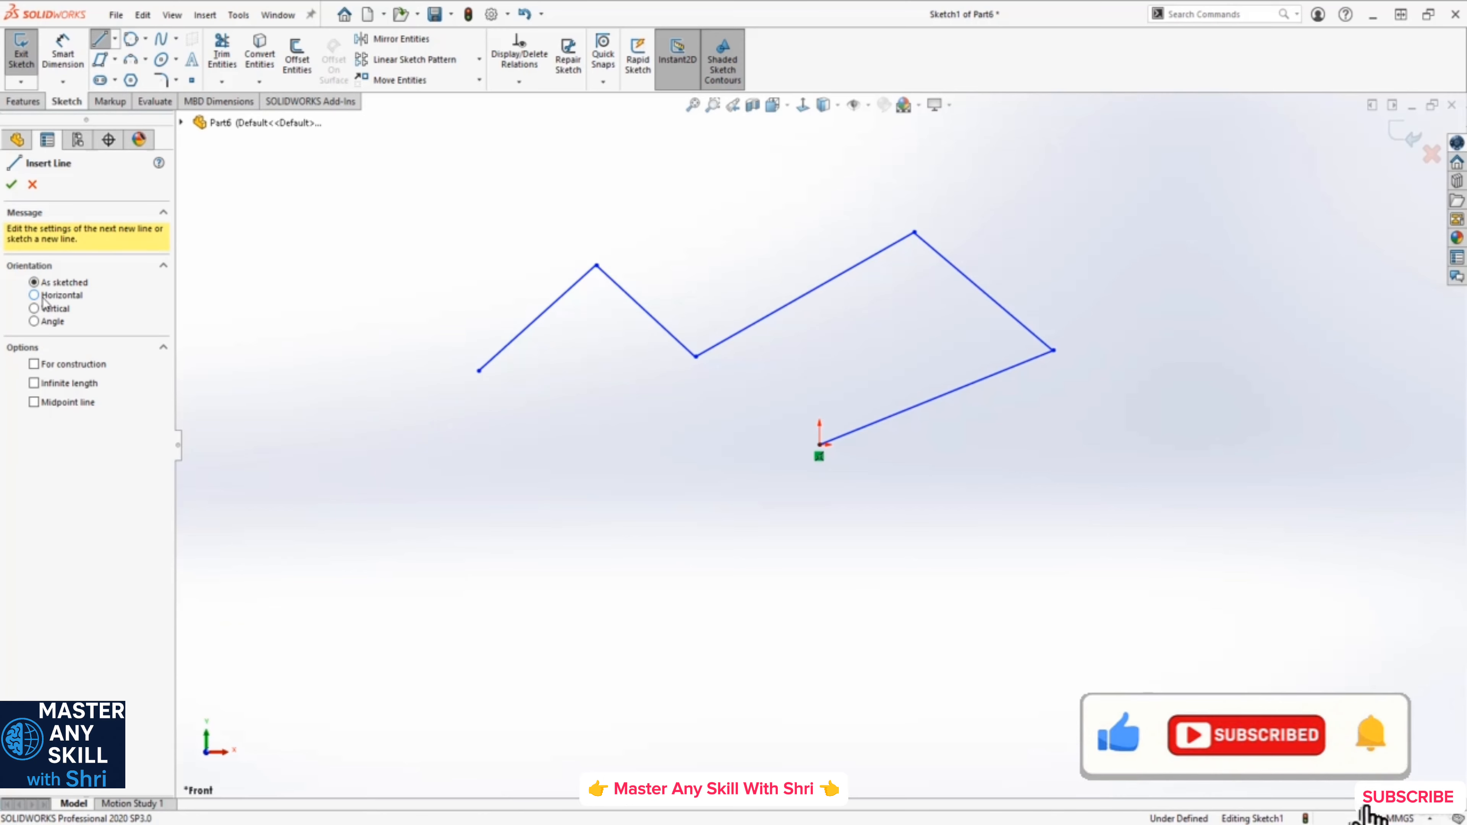
{"action": "left_click", "coordinate": [35, 295]}
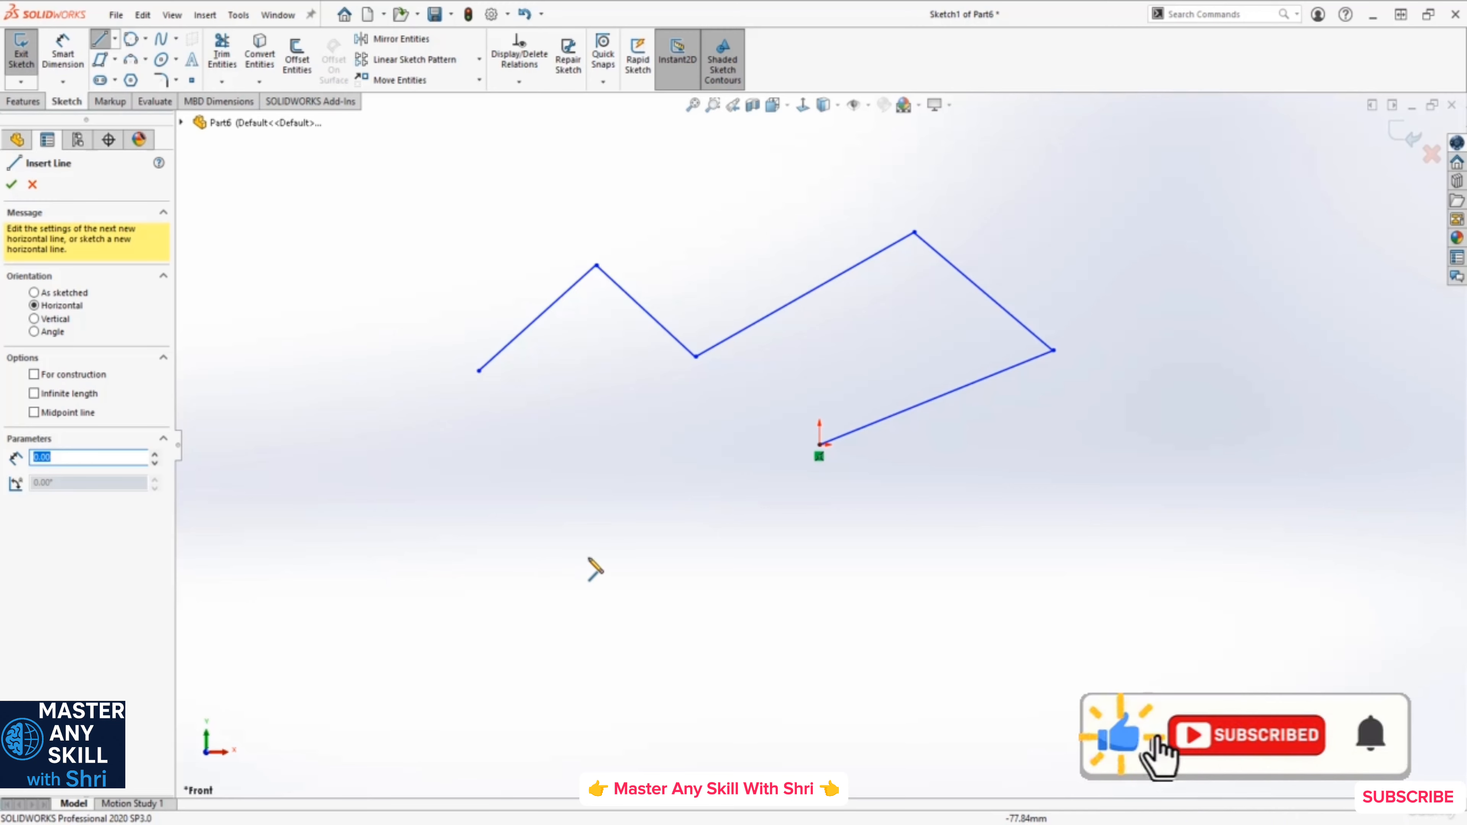
{"action": "left_click_drag", "start_coordinate": [588, 557], "coordinate": [889, 557]}
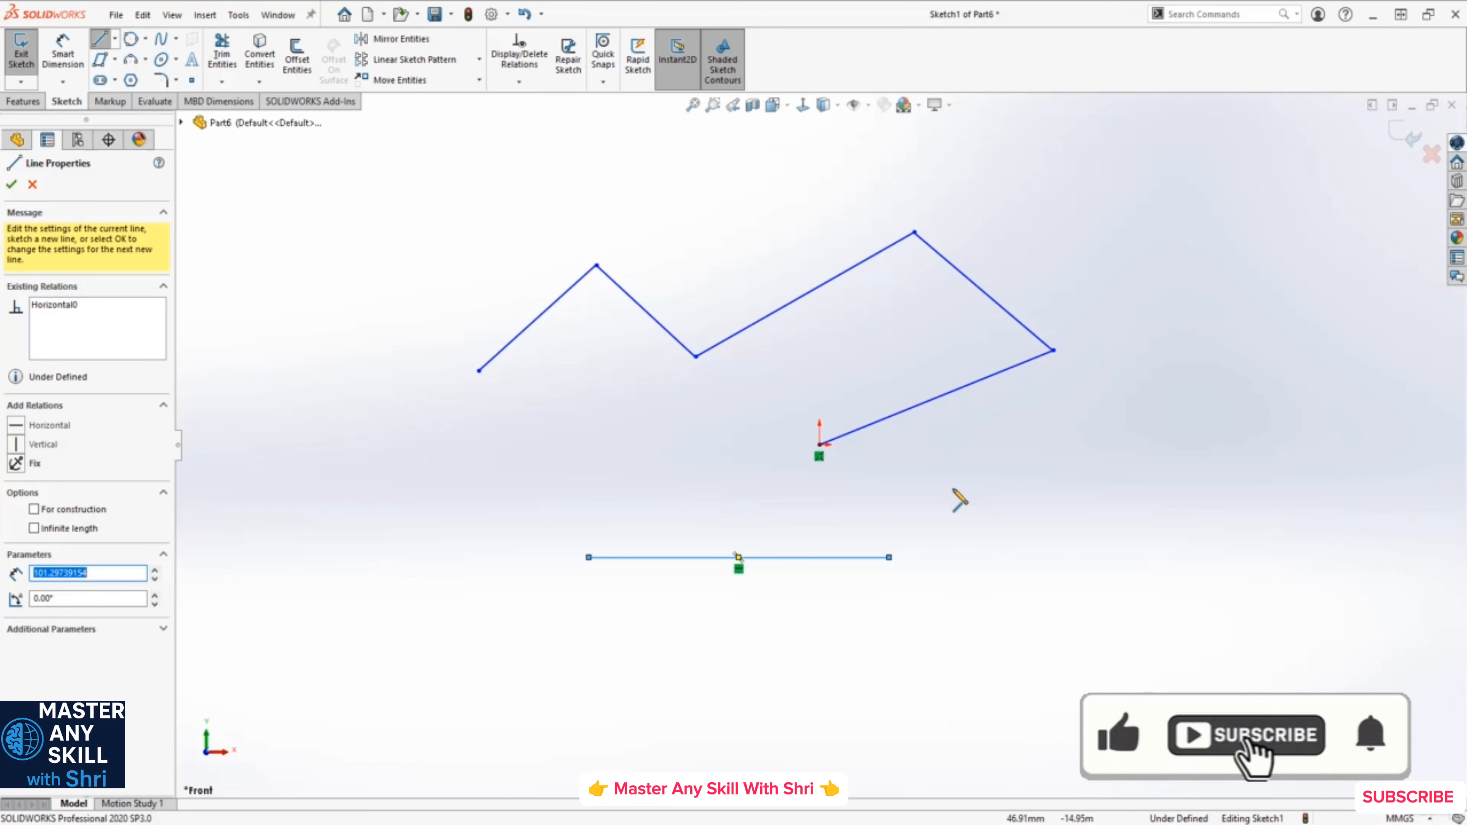
{"action": "left_click_drag", "start_coordinate": [919, 490], "coordinate": [1167, 490]}
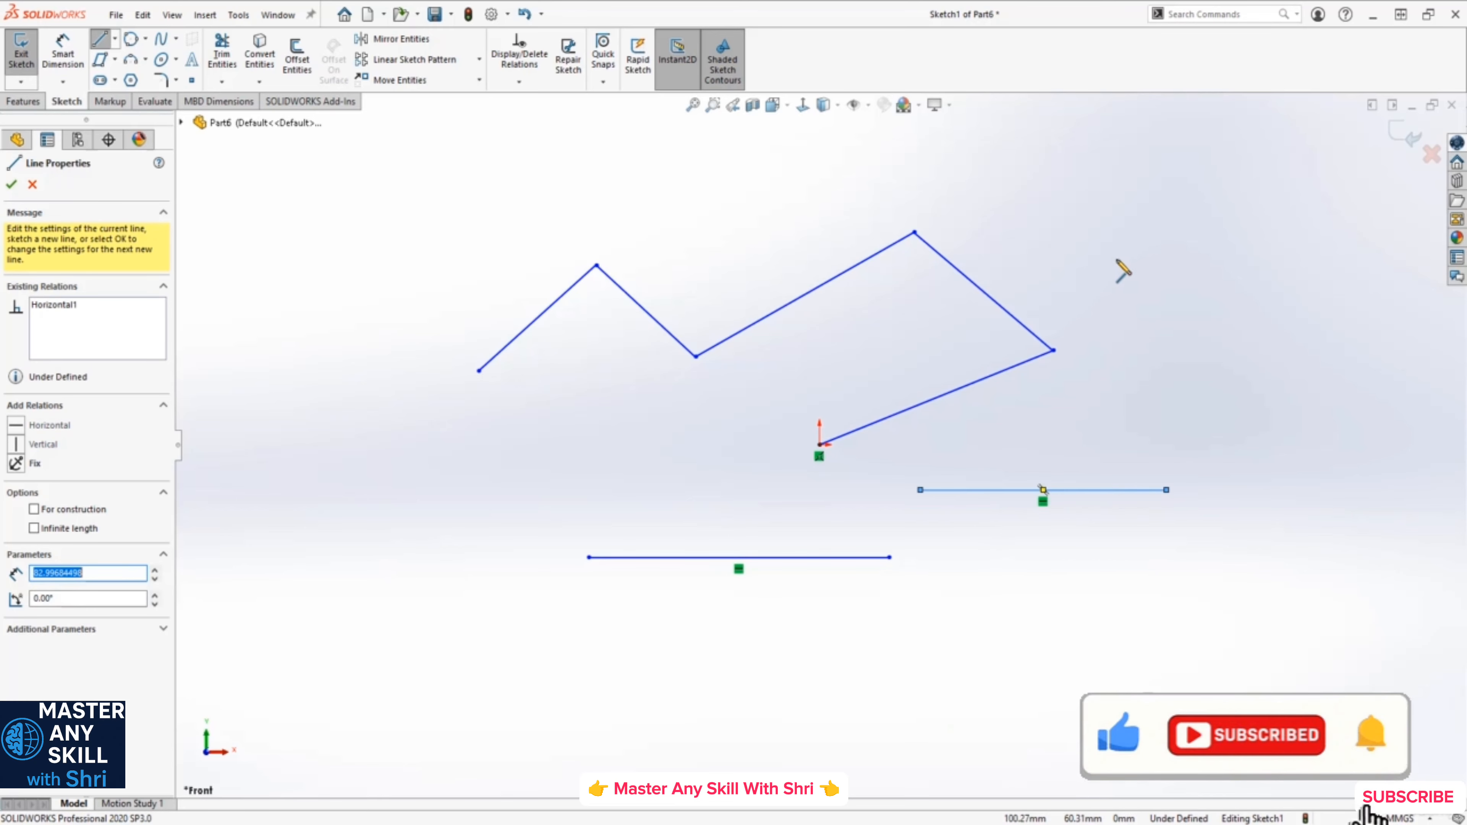
- Draw three more horizontal lines: one right of the chain, one about 1.5 mm long left of the origin, and one about 77 mm across the origin
{"action": "left_click_drag", "start_coordinate": [1116, 259], "coordinate": [1310, 259]}
{"action": "left_click_drag", "start_coordinate": [628, 466], "coordinate": [624, 466]}
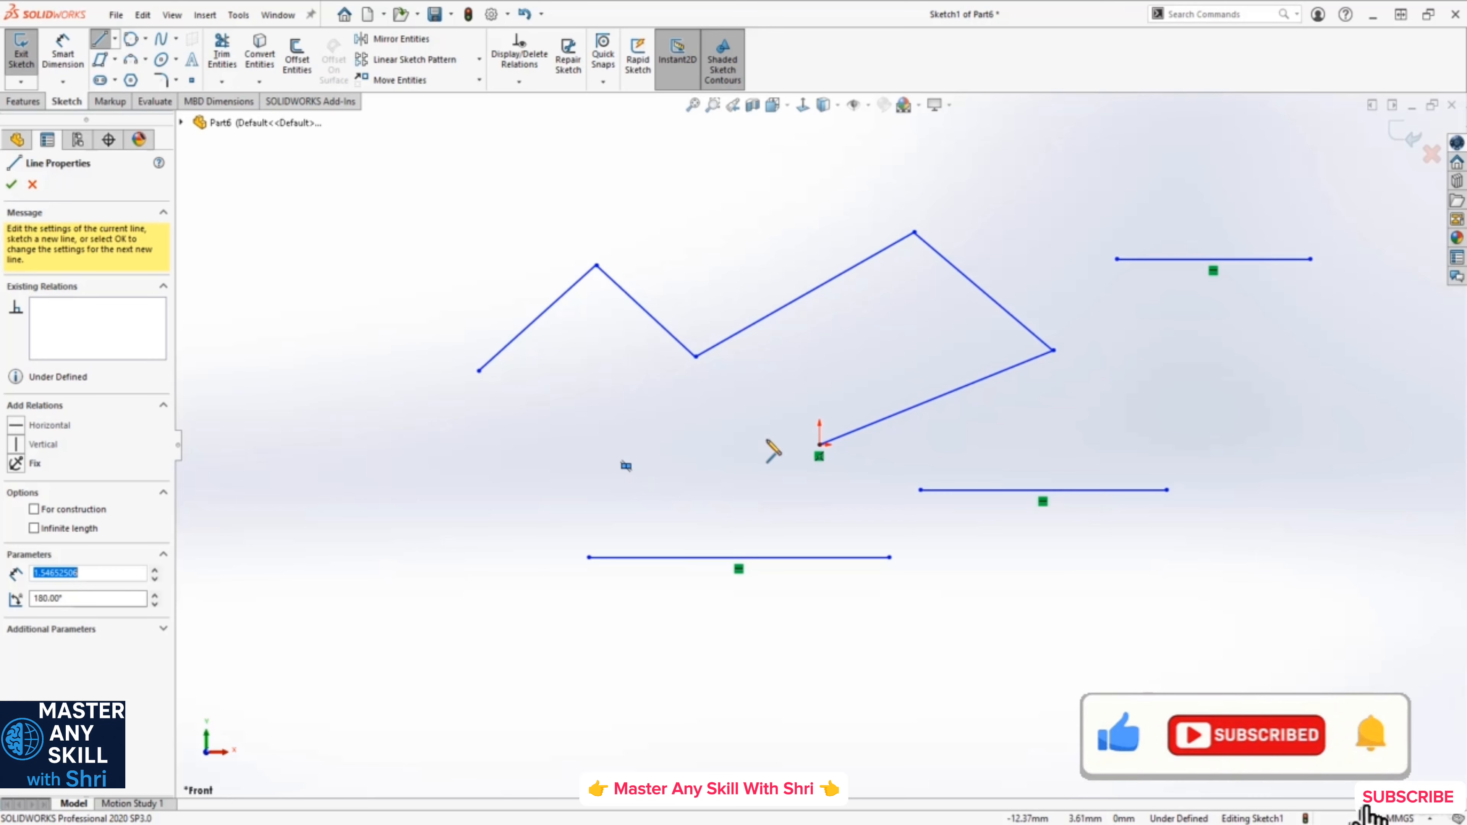
{"action": "mouse_move", "coordinate": [706, 446]}
{"action": "left_mouse_down"}
{"action": "mouse_move", "coordinate": [796, 174]}
{"action": "mouse_move", "coordinate": [835, 492]}
{"action": "mouse_move", "coordinate": [836, 644]}
{"action": "mouse_move", "coordinate": [856, 700]}
{"action": "left_mouse_up"}
{"action": "mouse_move", "coordinate": [923, 741]}
{"action": "left_mouse_down"}
{"action": "mouse_move", "coordinate": [1094, 751]}
{"action": "mouse_move", "coordinate": [877, 720]}
{"action": "mouse_move", "coordinate": [934, 722]}
{"action": "left_mouse_up"}
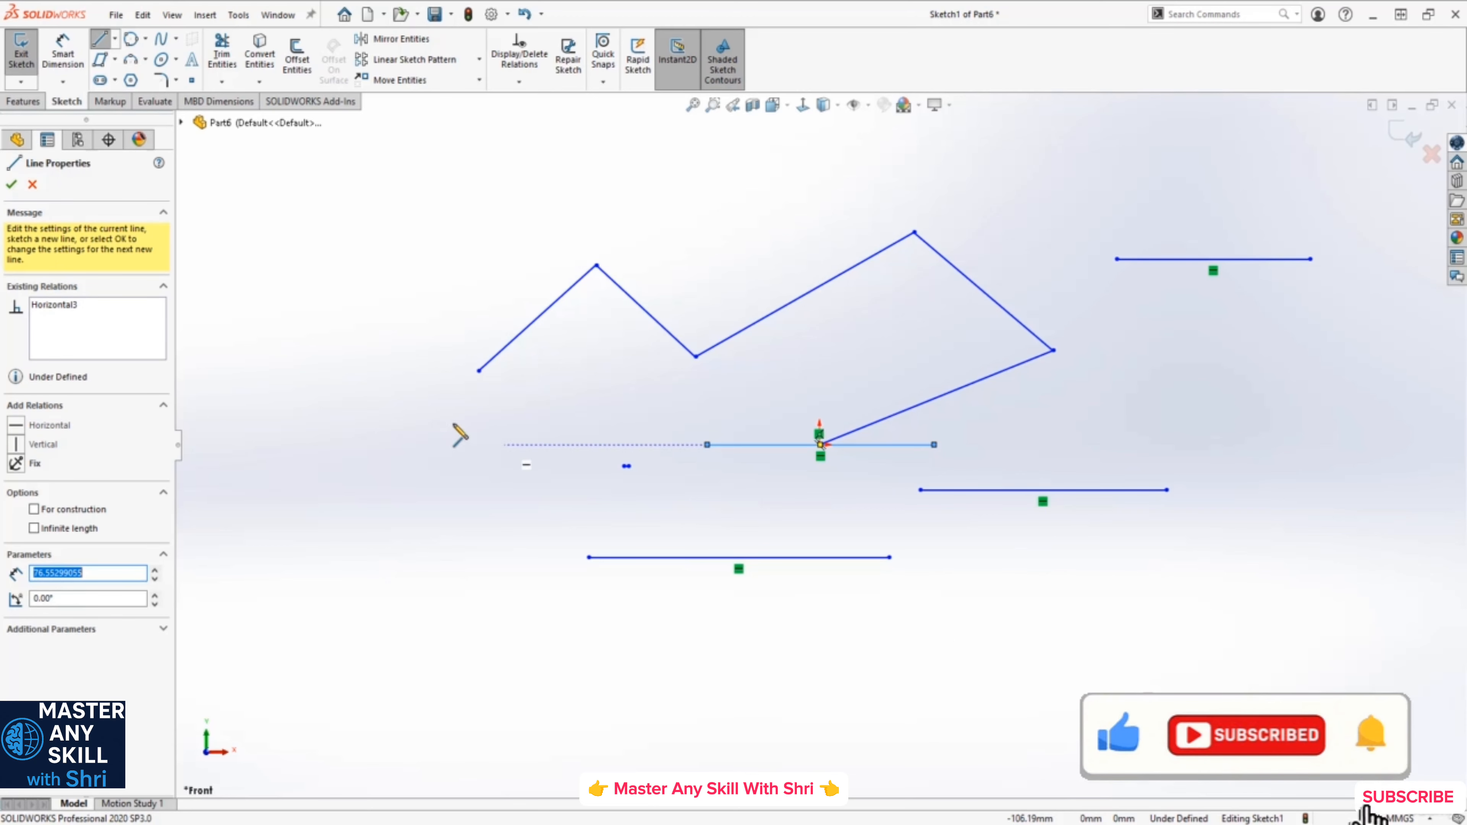
- Set the line orientation to Vertical and draw four separate lines left of the origin, including ones about 105 mm and 47 mm long
{"action": "left_click", "coordinate": [11, 185]}
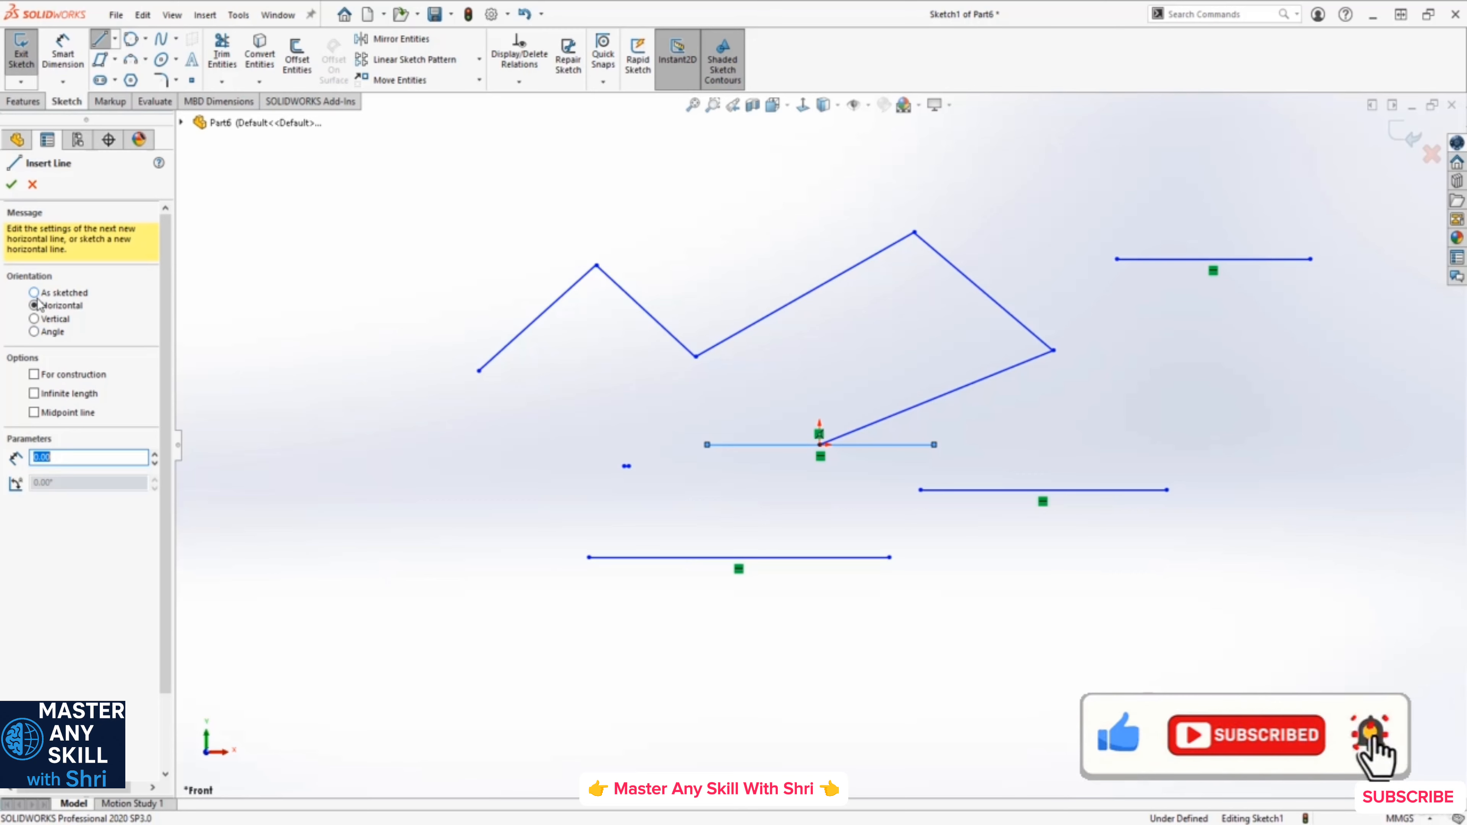
{"action": "left_click", "coordinate": [34, 319]}
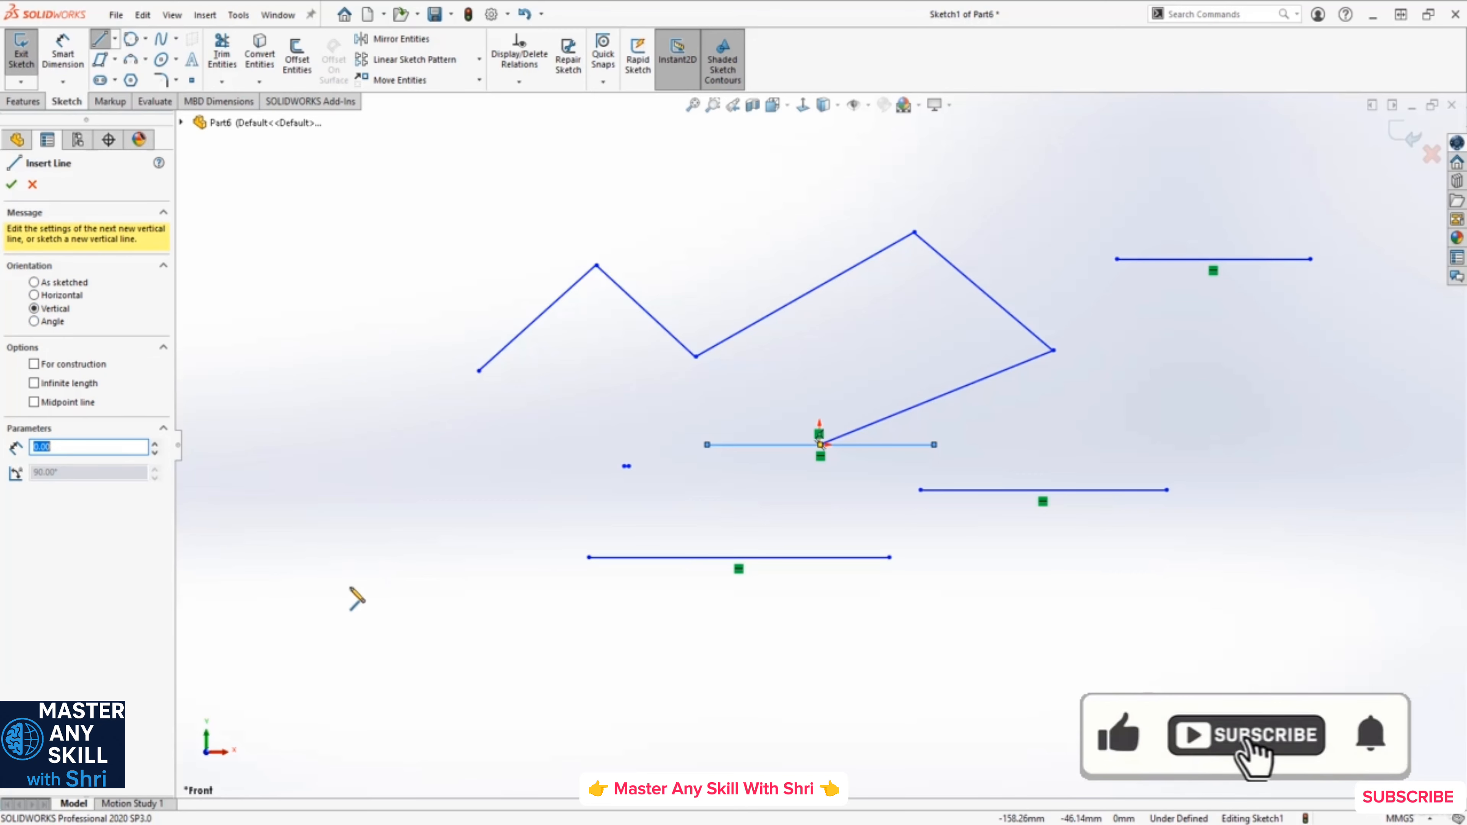
{"action": "left_click_drag", "start_coordinate": [369, 623], "coordinate": [370, 300]}
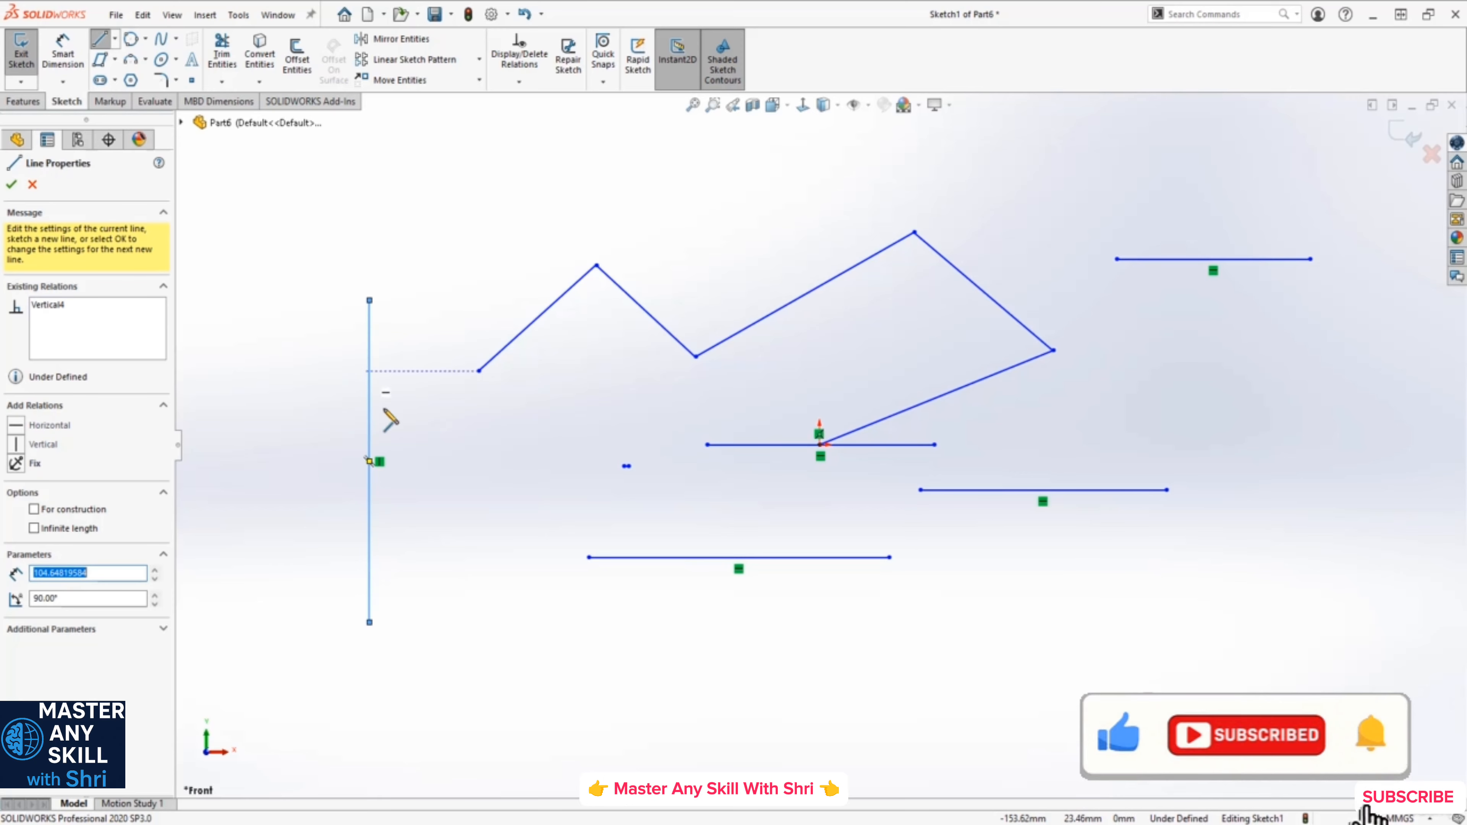
{"action": "left_click_drag", "start_coordinate": [544, 466], "coordinate": [544, 594]}
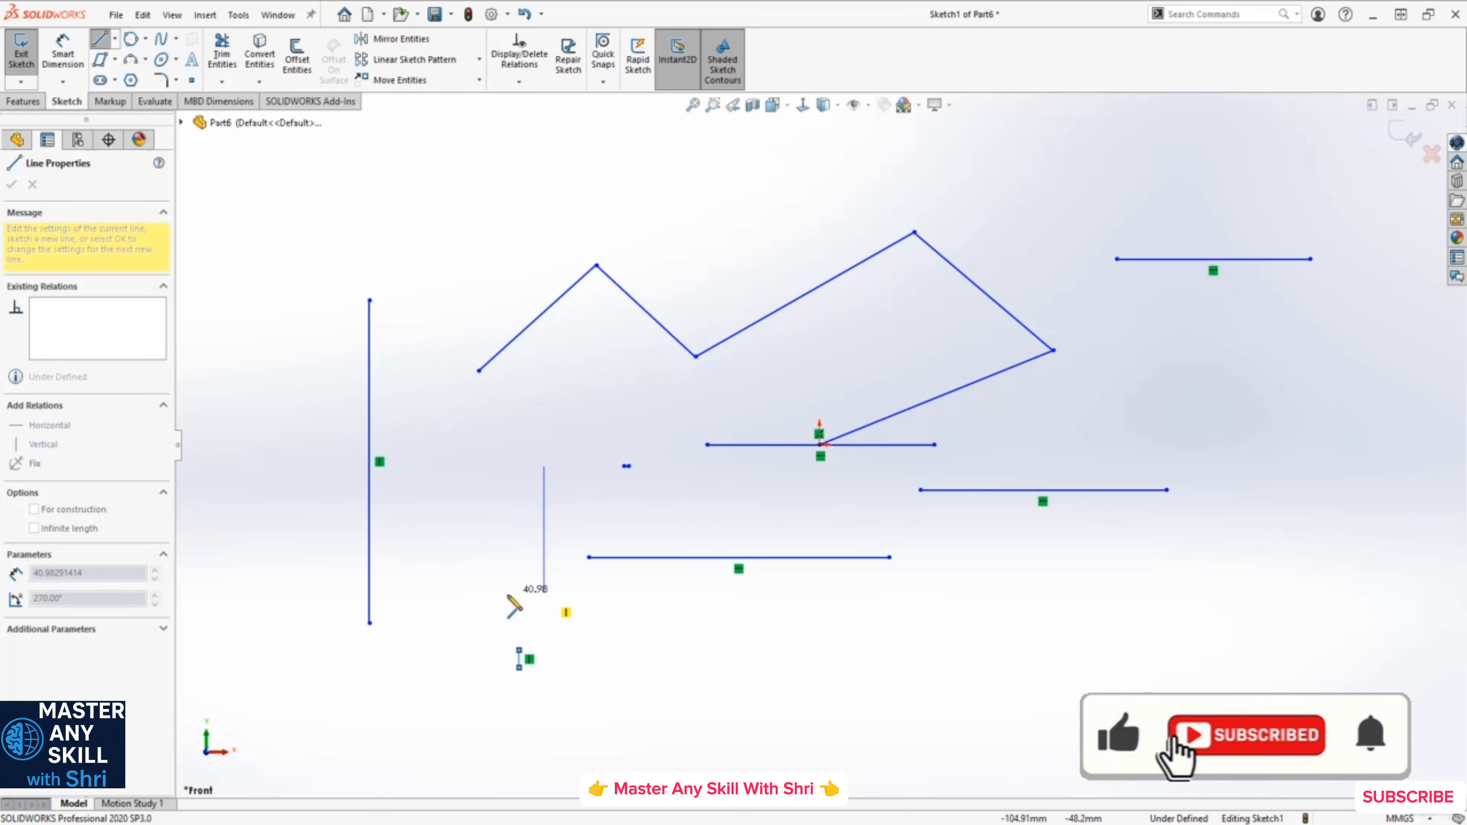
{"action": "left_click_drag", "start_coordinate": [582, 321], "coordinate": [581, 465]}
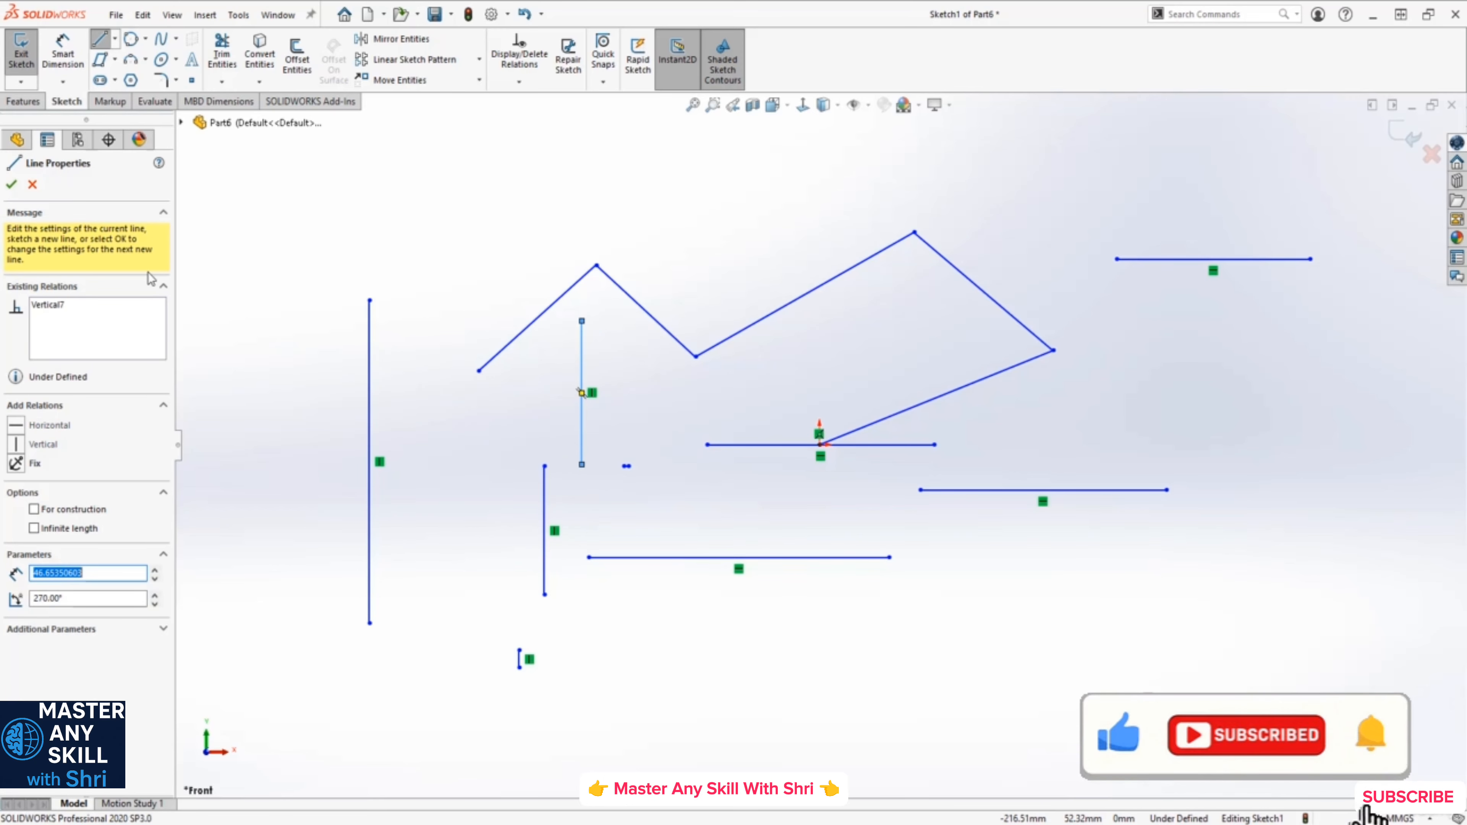
- Set the line orientation to Angle at 30° and draw four separate slanted lines, three below the origin and one about 96 mm long passing near it
{"action": "left_click", "coordinate": [13, 186]}
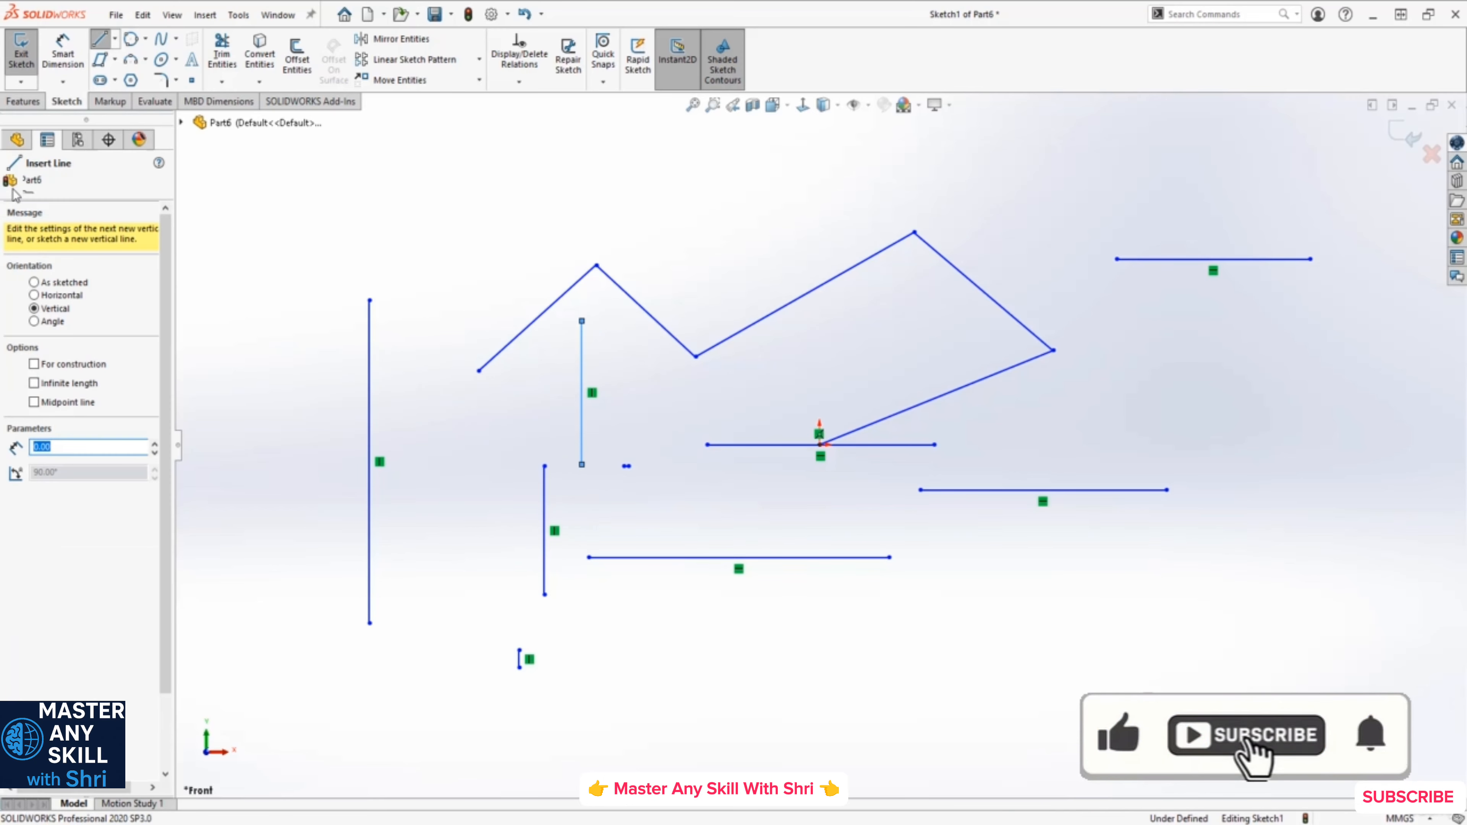
{"action": "left_click", "coordinate": [34, 322]}
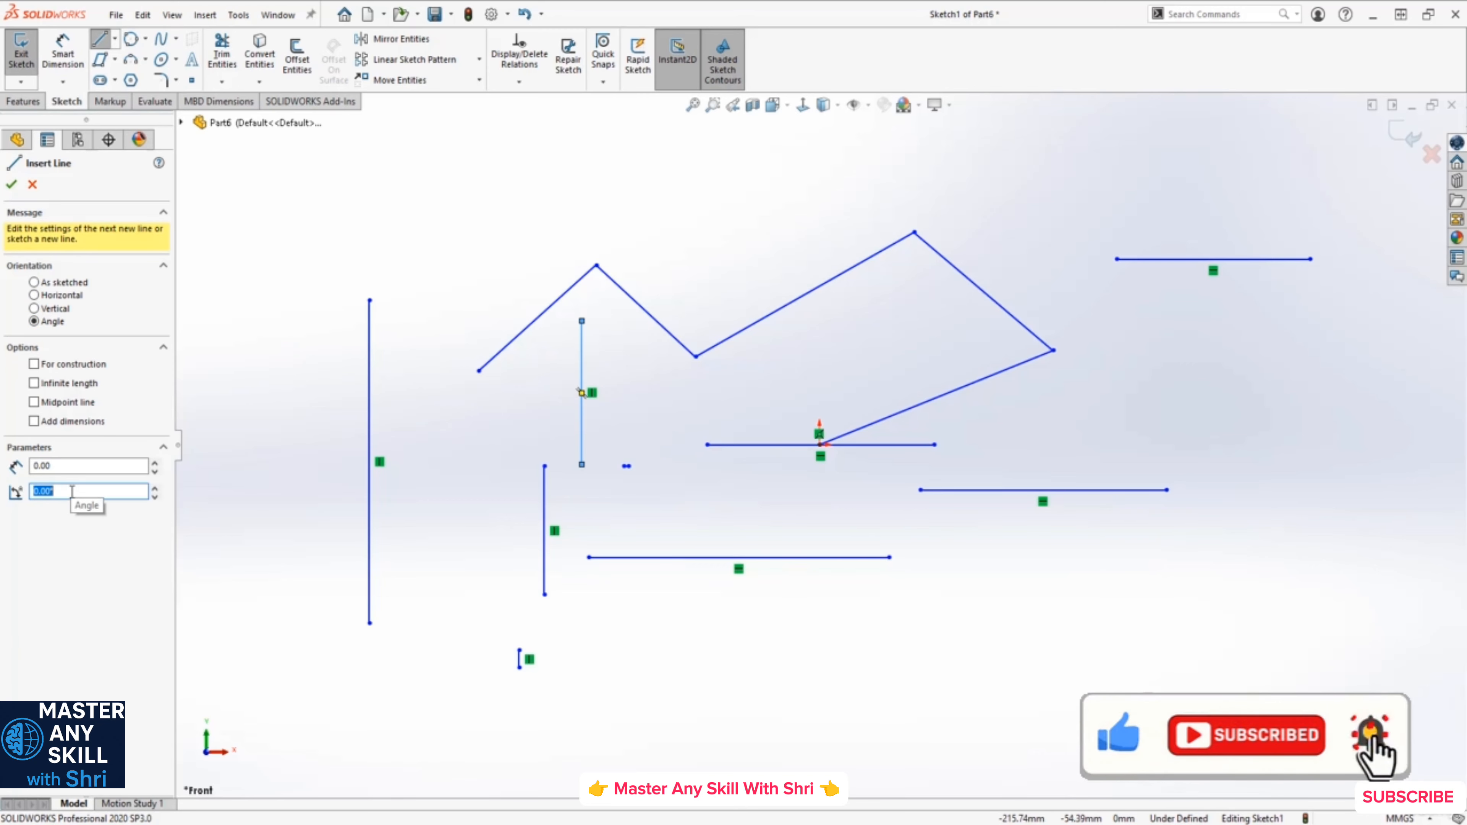
{"action": "type", "text": "3"}
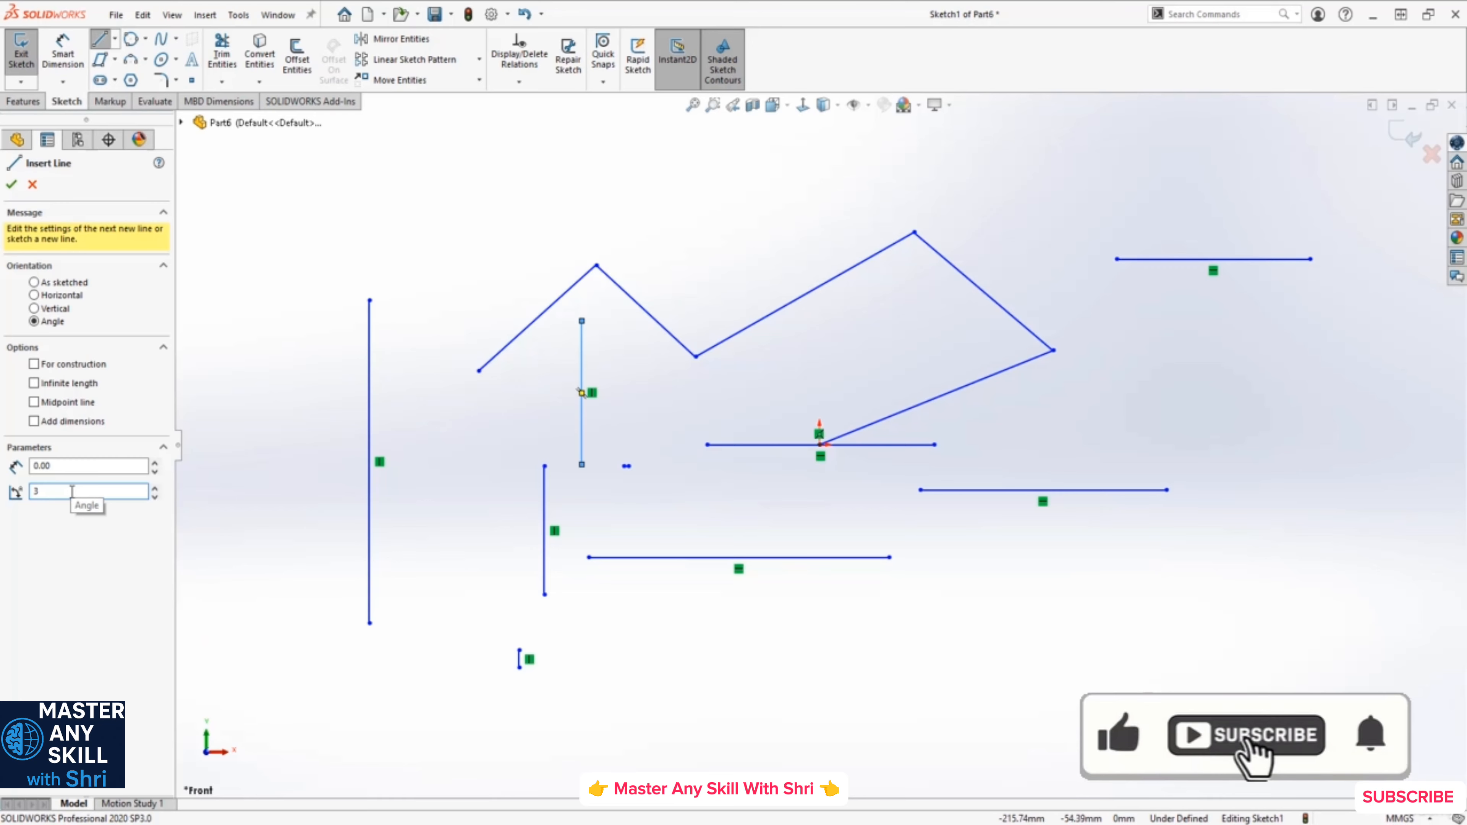
{"action": "type", "text": "0"}
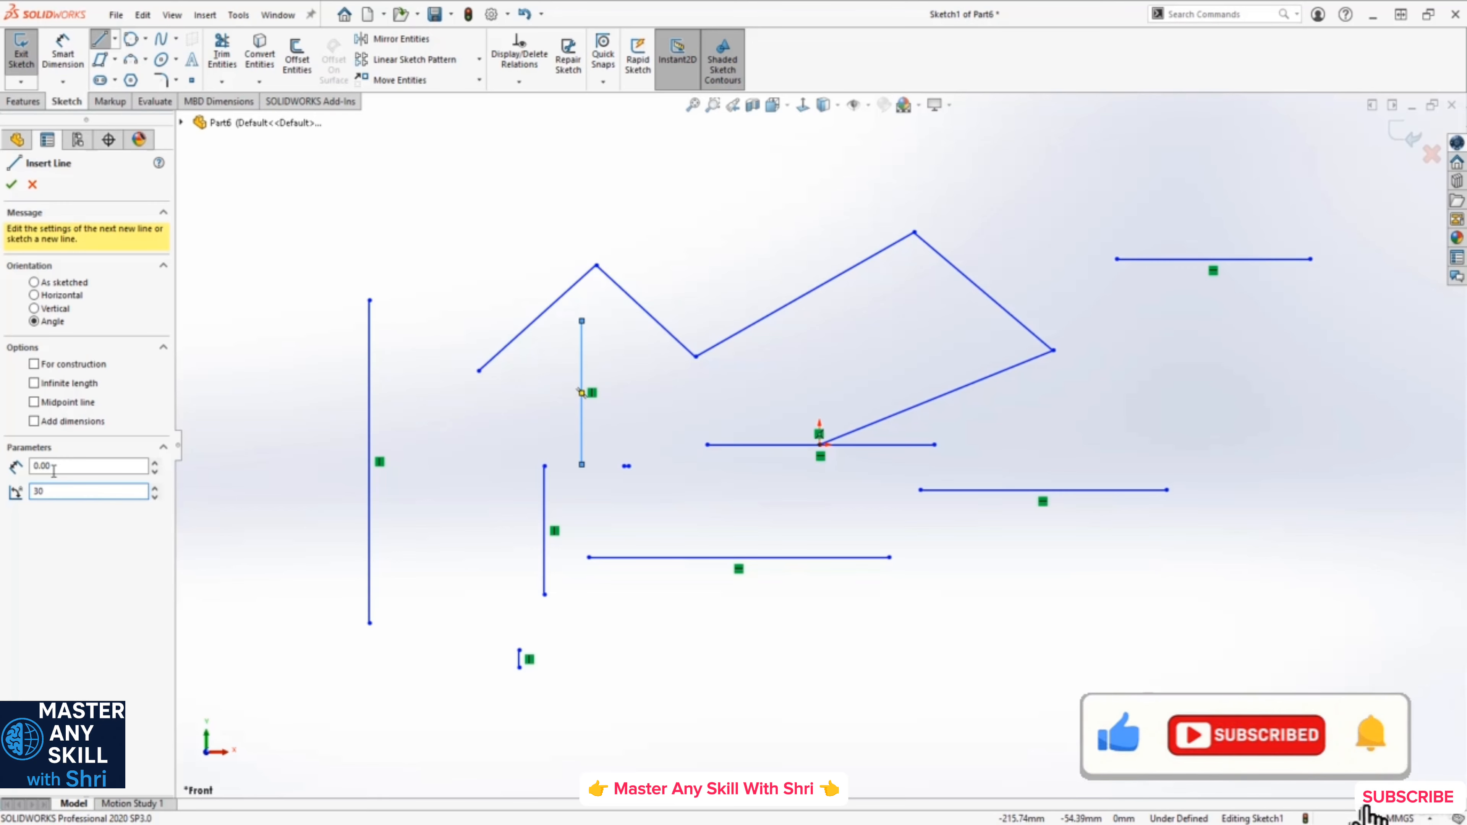
{"action": "left_click", "coordinate": [914, 659]}
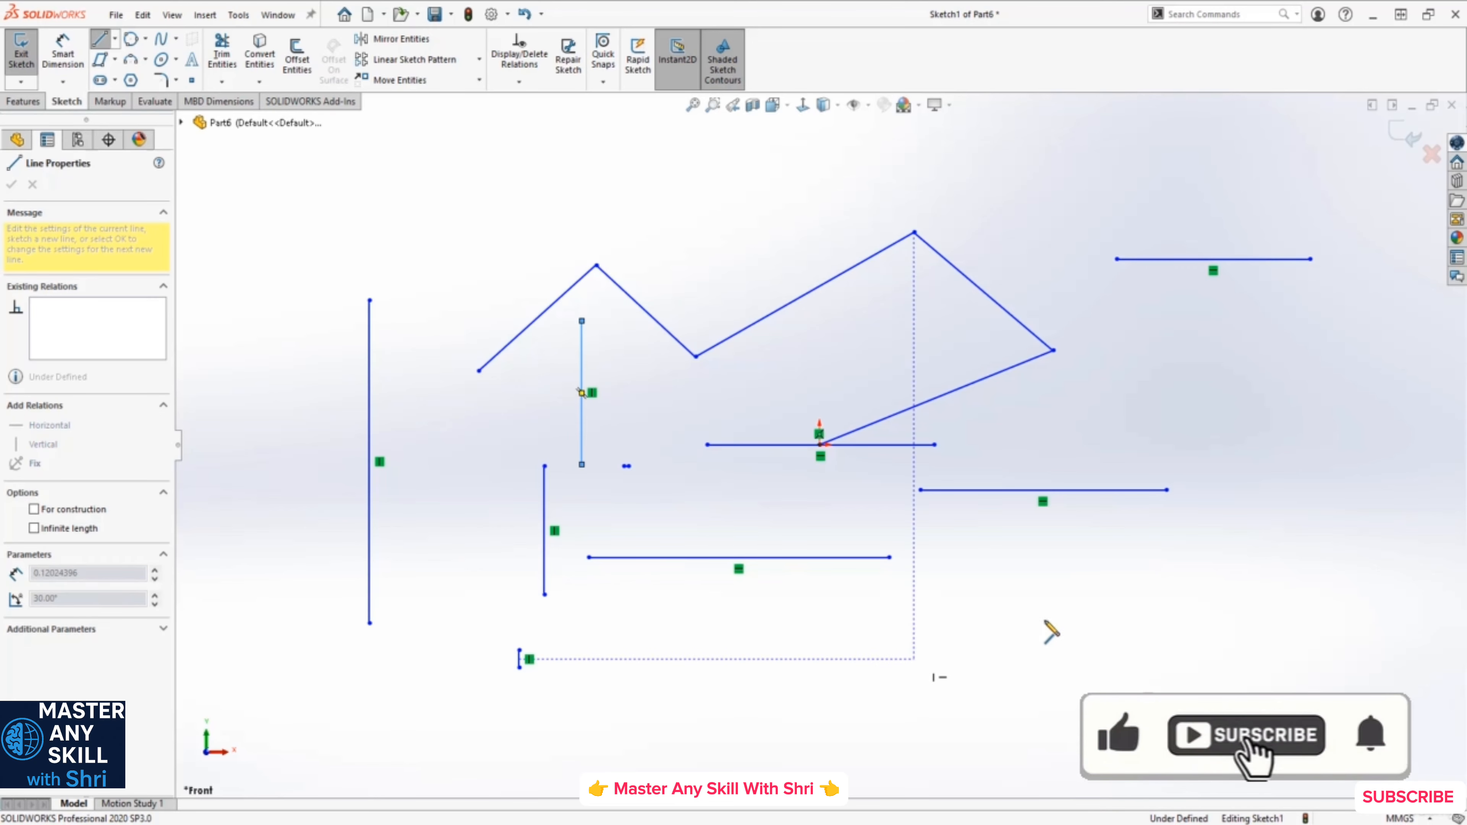
{"action": "left_click", "coordinate": [1270, 501]}
{"action": "left_click", "coordinate": [1193, 668]}
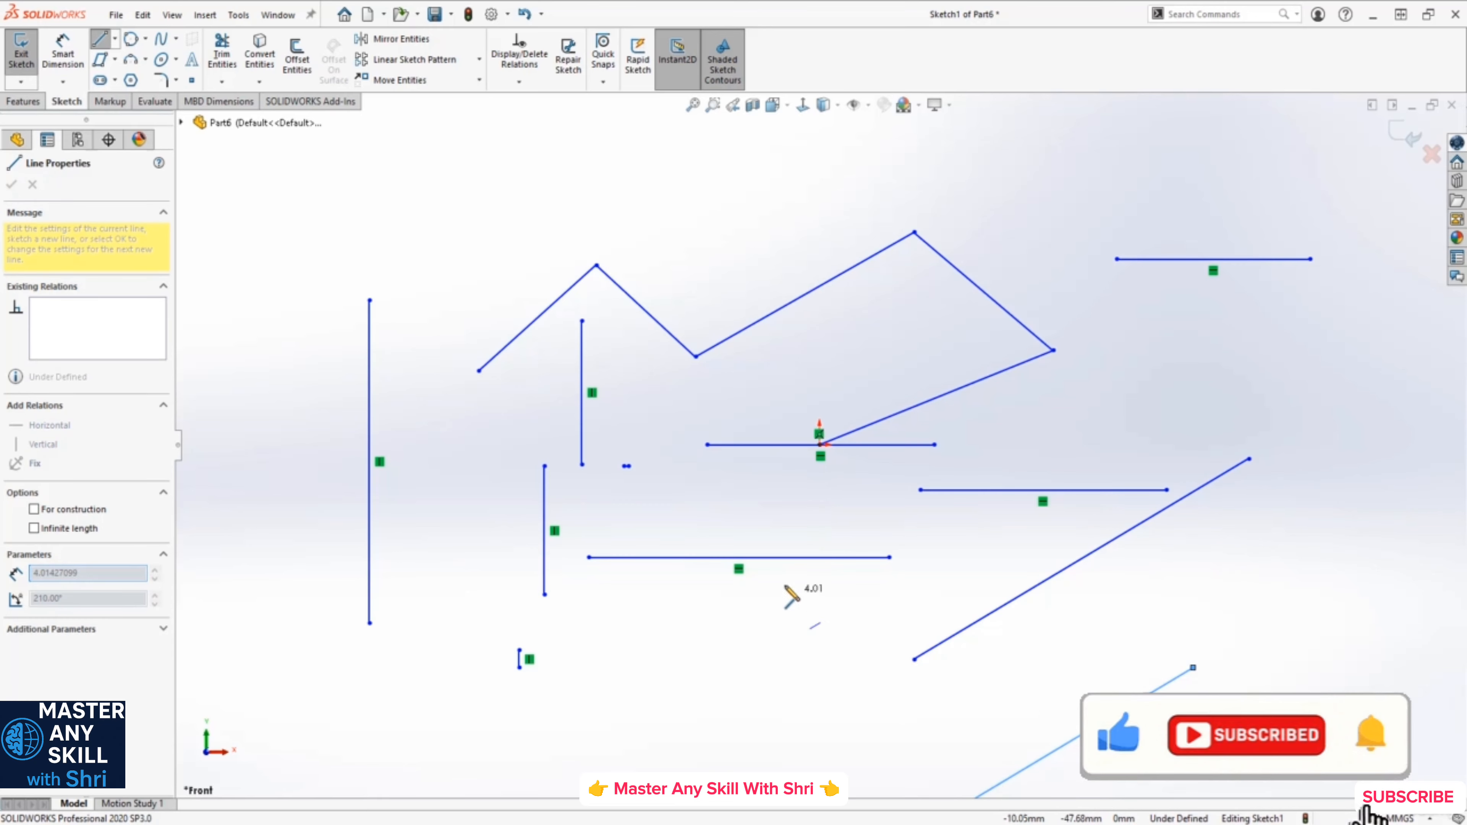
{"action": "left_click", "coordinate": [590, 558]}
{"action": "left_click", "coordinate": [791, 476]}
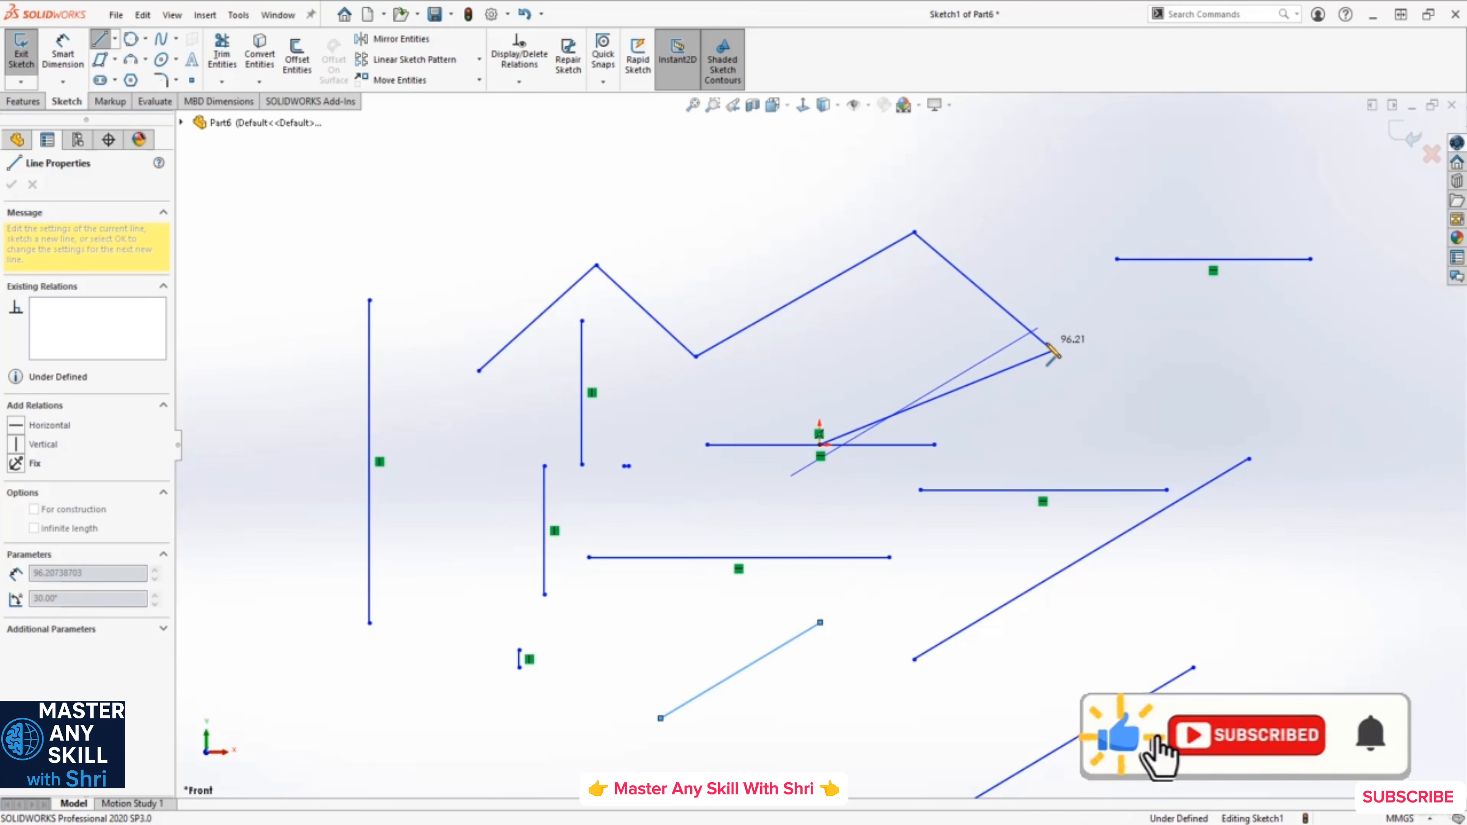
{"action": "left_click", "coordinate": [1058, 338]}
{"action": "key", "text": "Escape"}
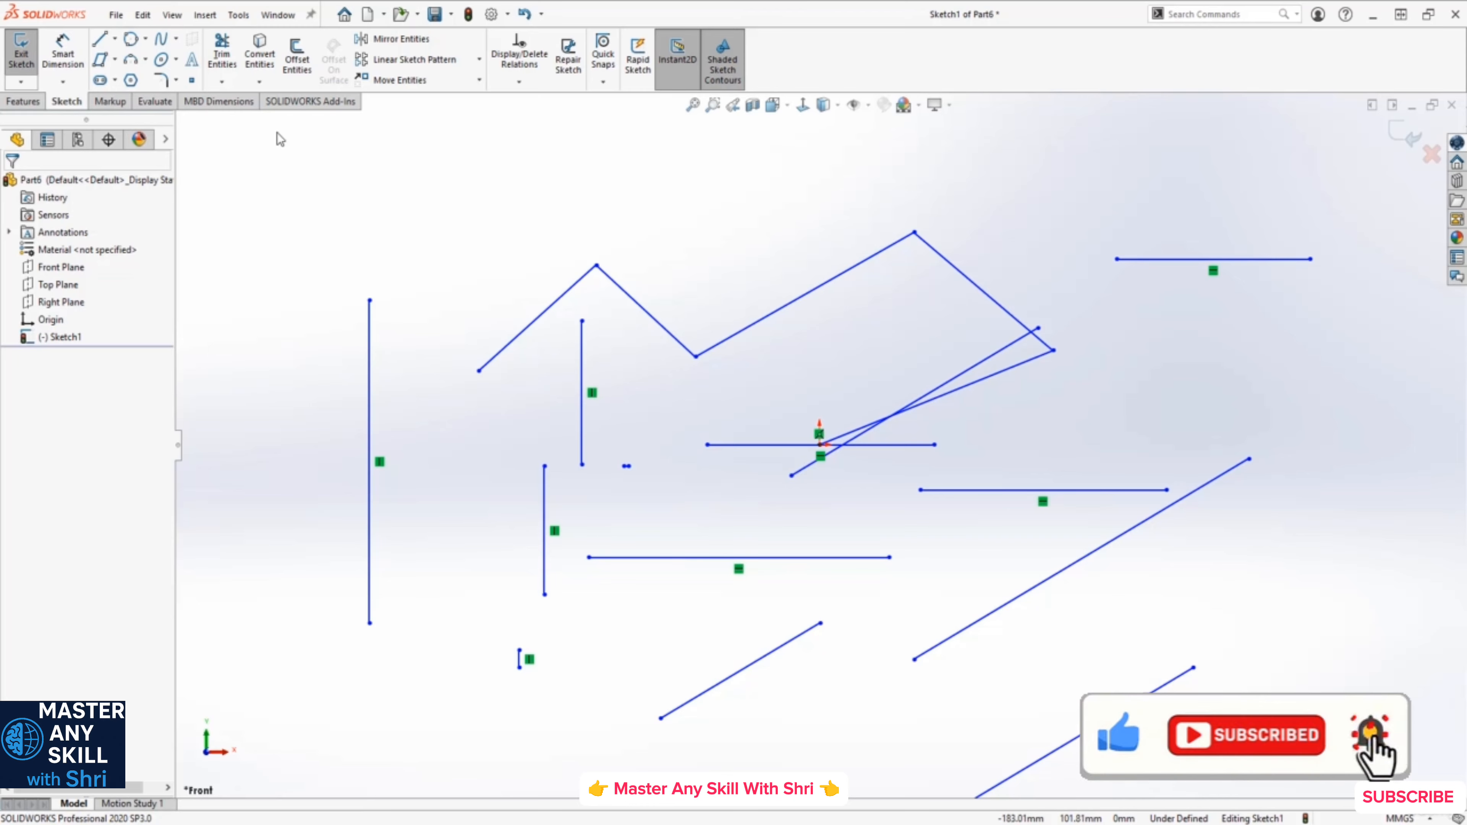
- Delete all the lines, including the slanted one extending beyond the visible area, to empty the sketch
{"action": "mouse_move", "coordinate": [276, 132]}
{"action": "left_mouse_down"}
{"action": "mouse_move", "coordinate": [861, 547]}
{"action": "mouse_move", "coordinate": [1281, 785]}
{"action": "mouse_move", "coordinate": [1346, 800]}
{"action": "left_mouse_up"}
{"action": "key", "text": "Delete"}
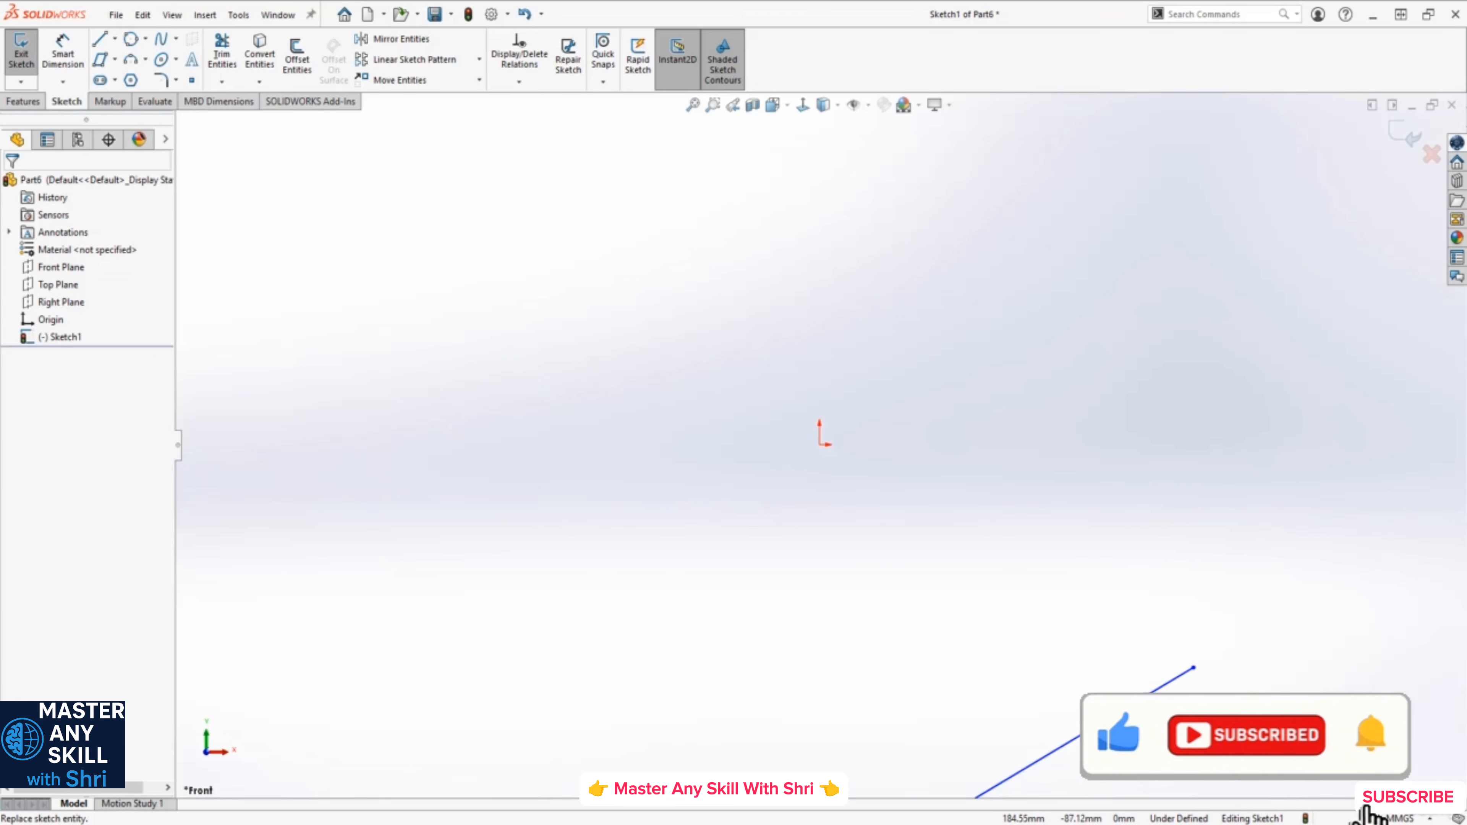
{"action": "left_click", "coordinate": [1012, 772]}
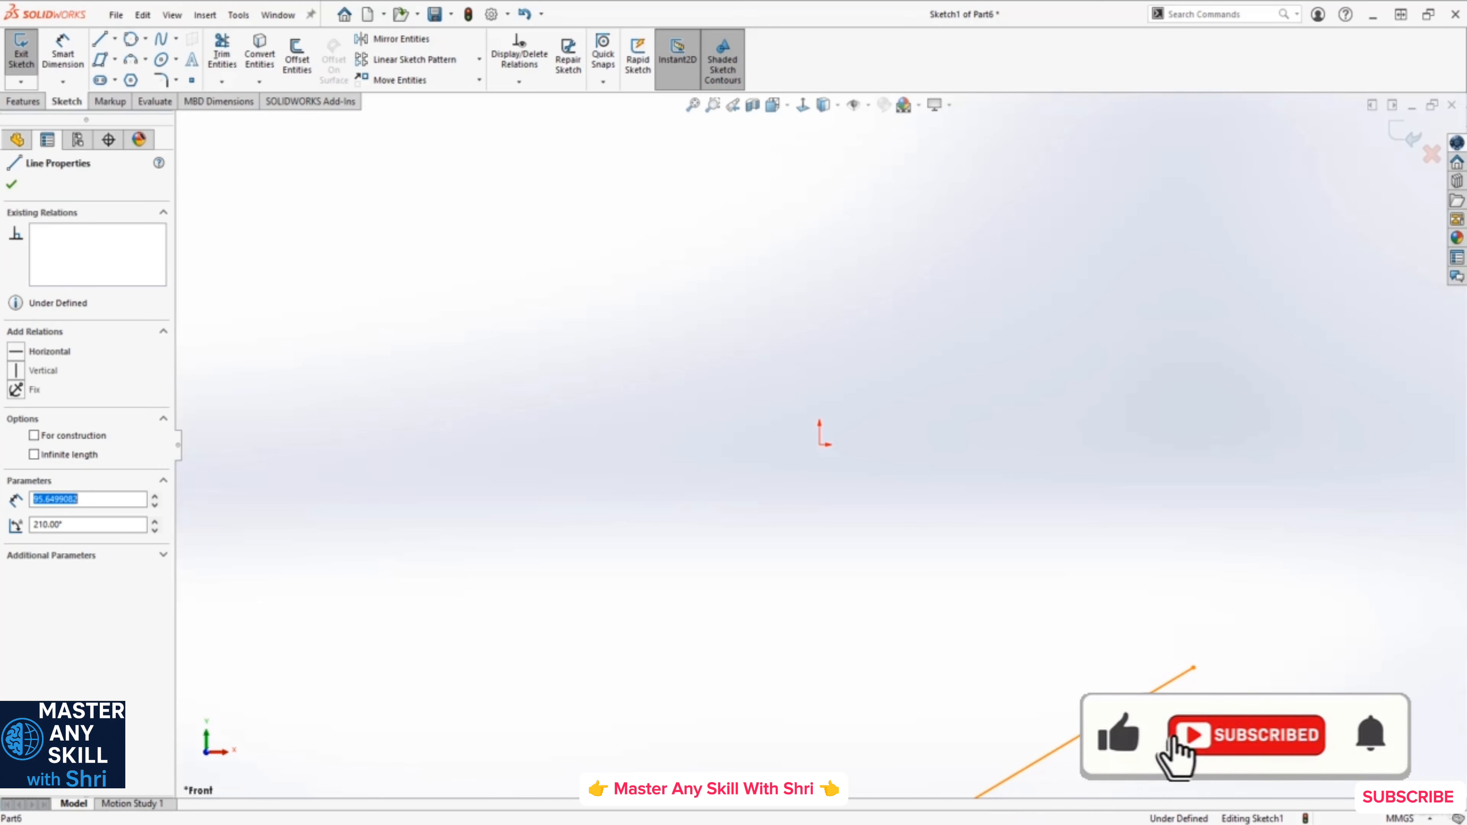
{"action": "key", "text": "Delete"}
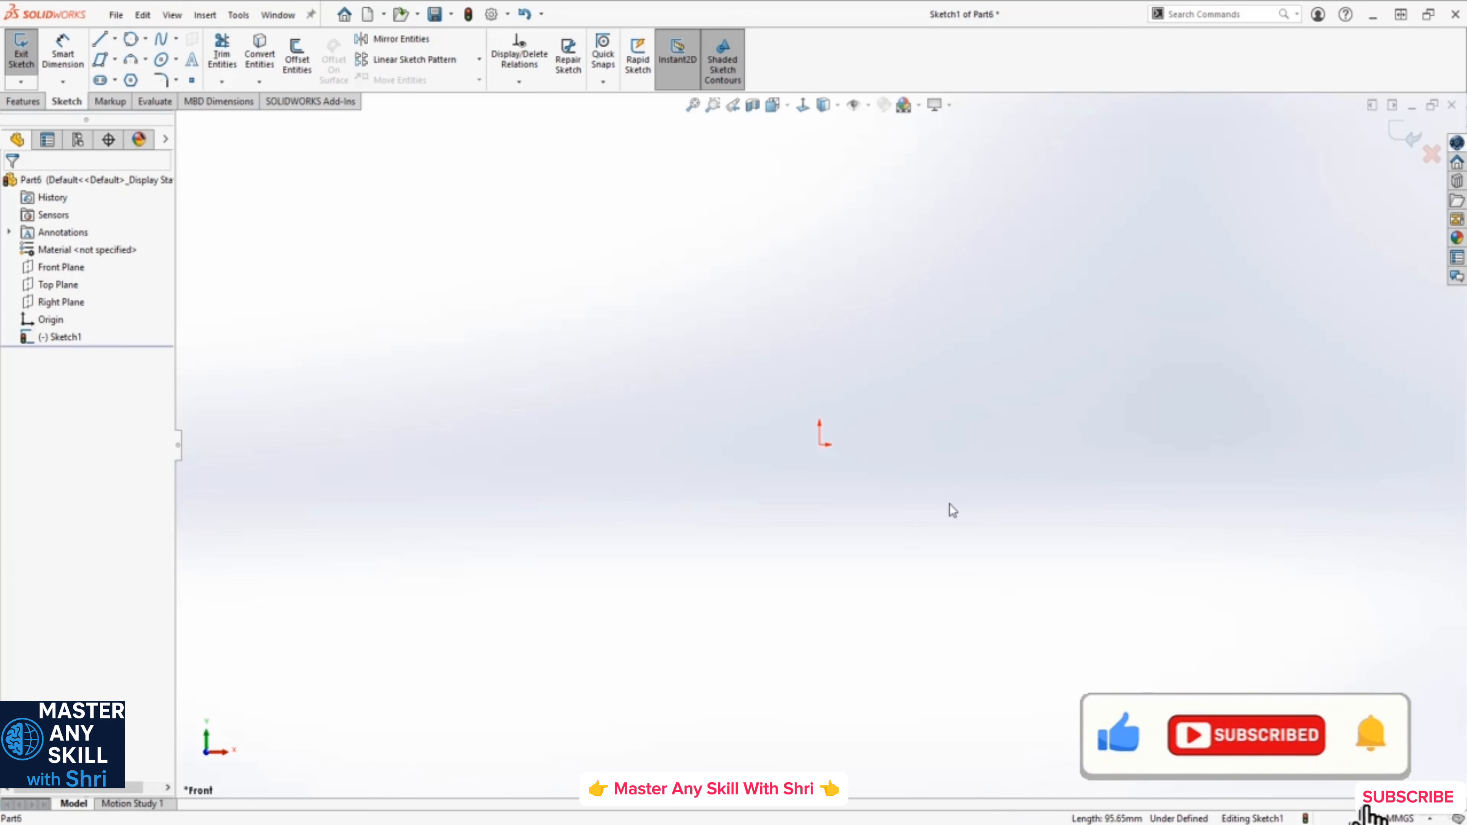
- Sketch an open chain of four horizontal and vertical construction lines from the origin, stopping short of closing the rectangle
{"action": "left_click", "coordinate": [99, 39]}
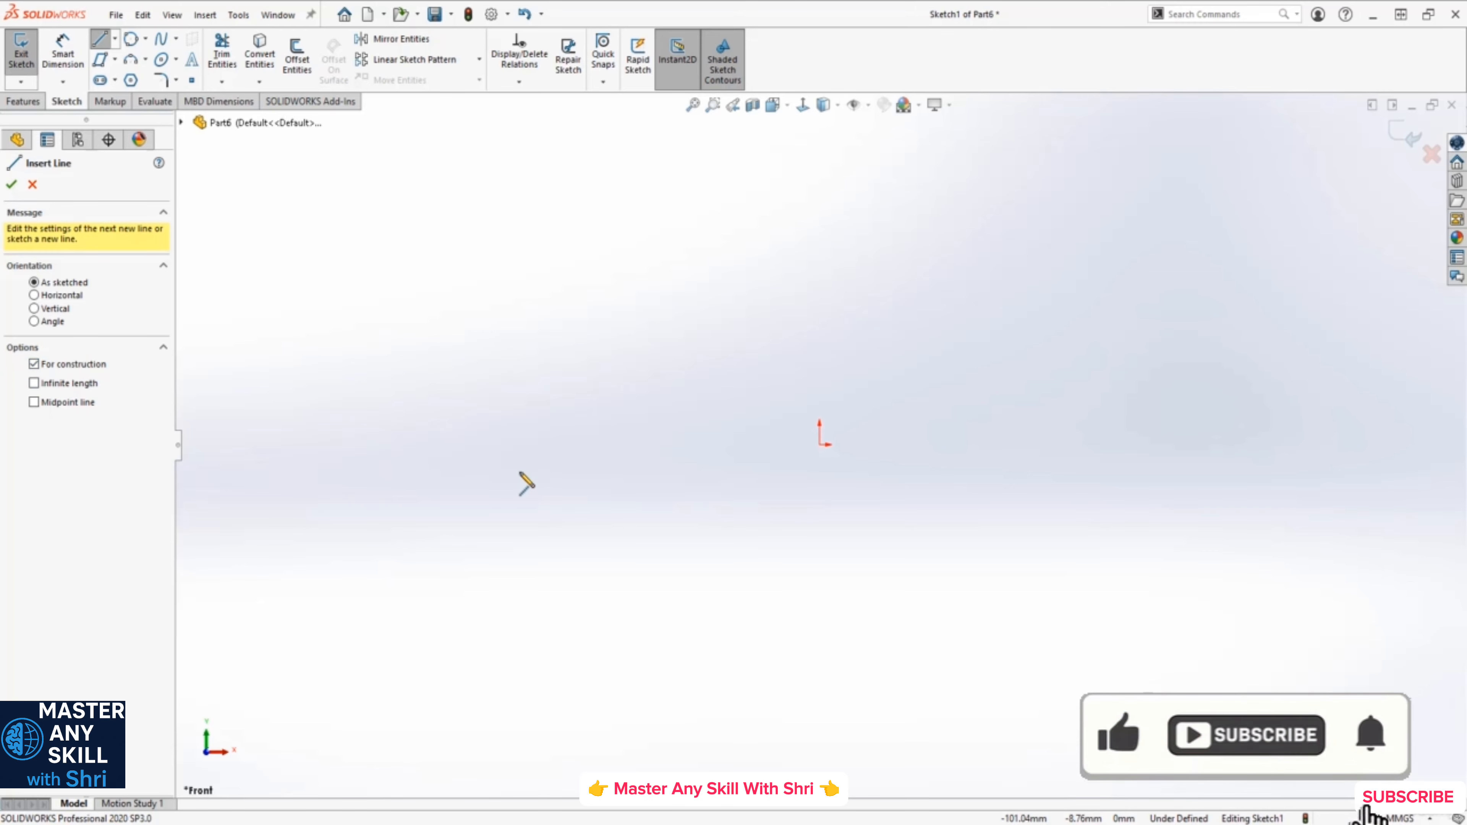
{"action": "left_click", "coordinate": [820, 444]}
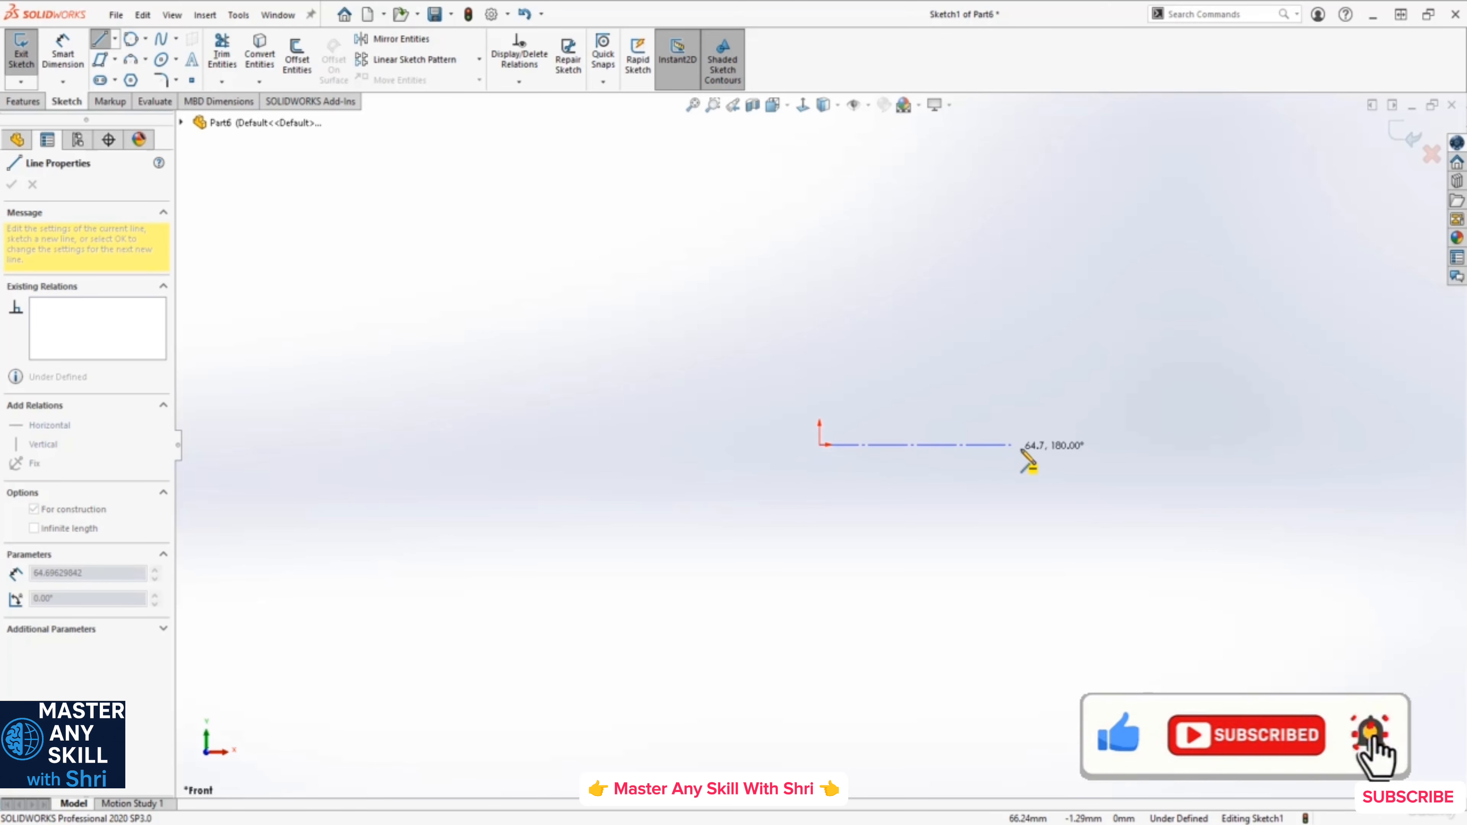
{"action": "left_click", "coordinate": [1102, 444]}
{"action": "left_click", "coordinate": [1102, 267]}
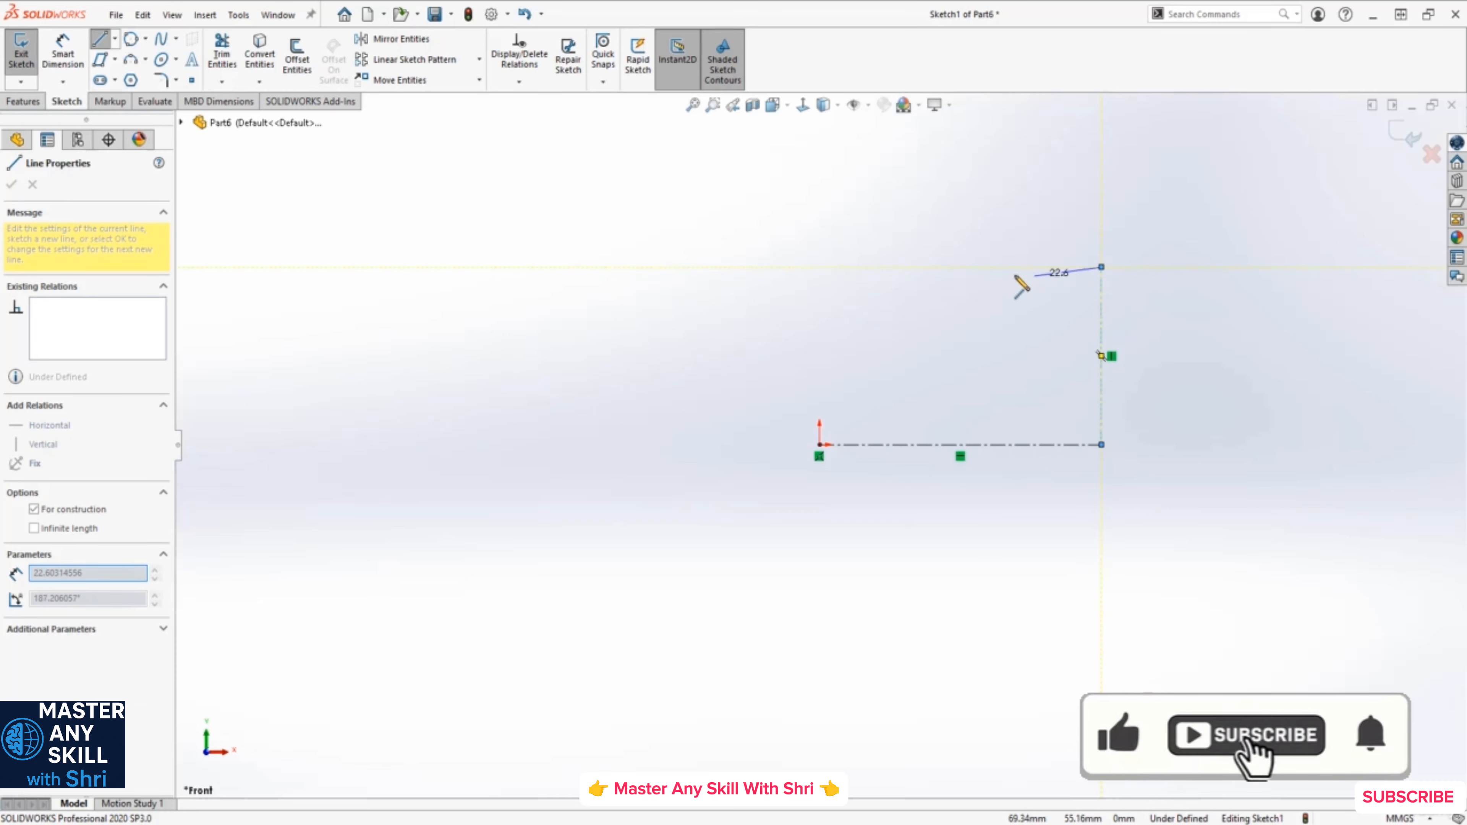
{"action": "left_click", "coordinate": [859, 268]}
{"action": "left_click", "coordinate": [858, 402]}
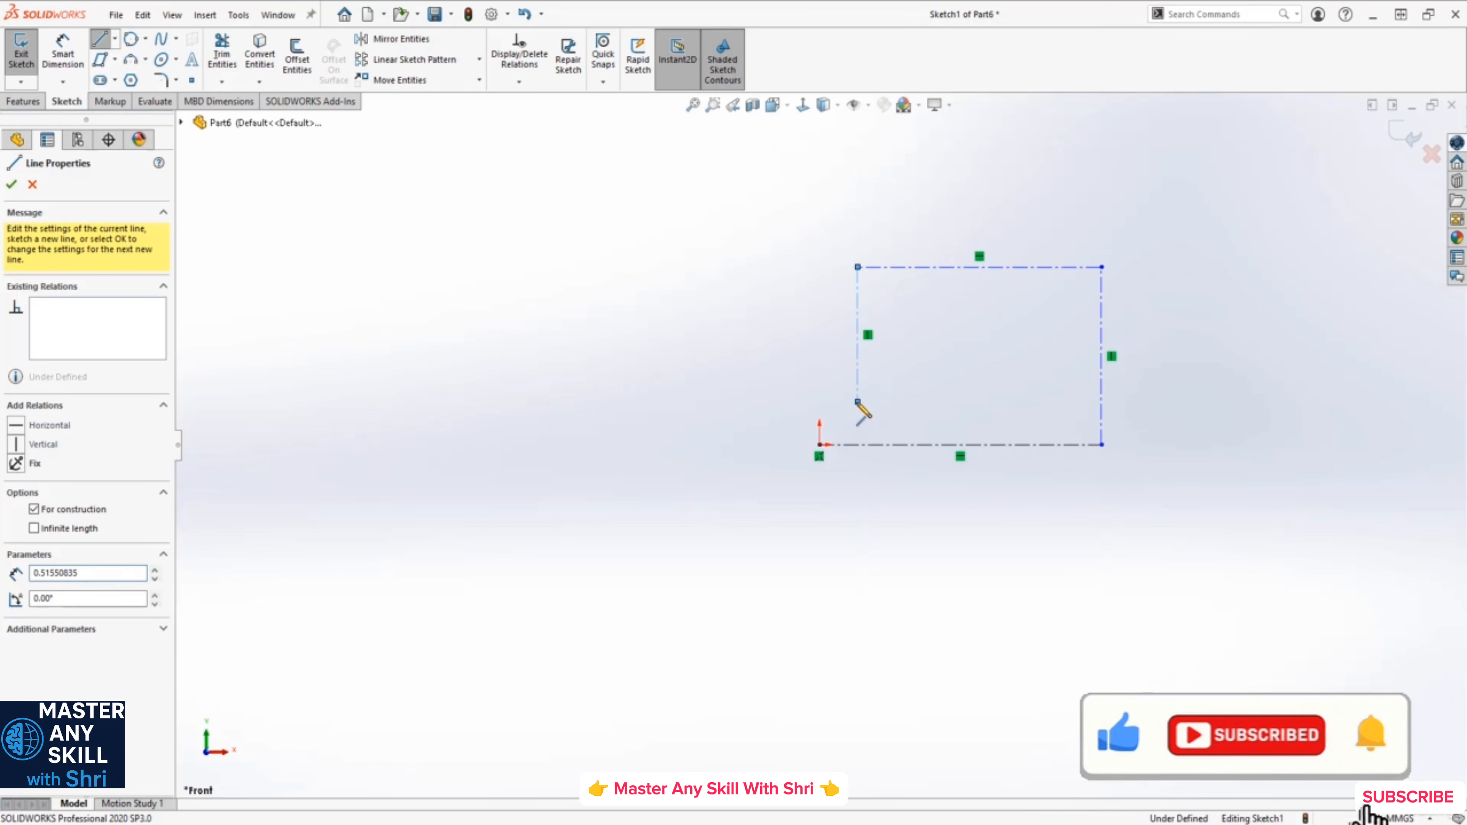
{"action": "key", "text": "Escape"}
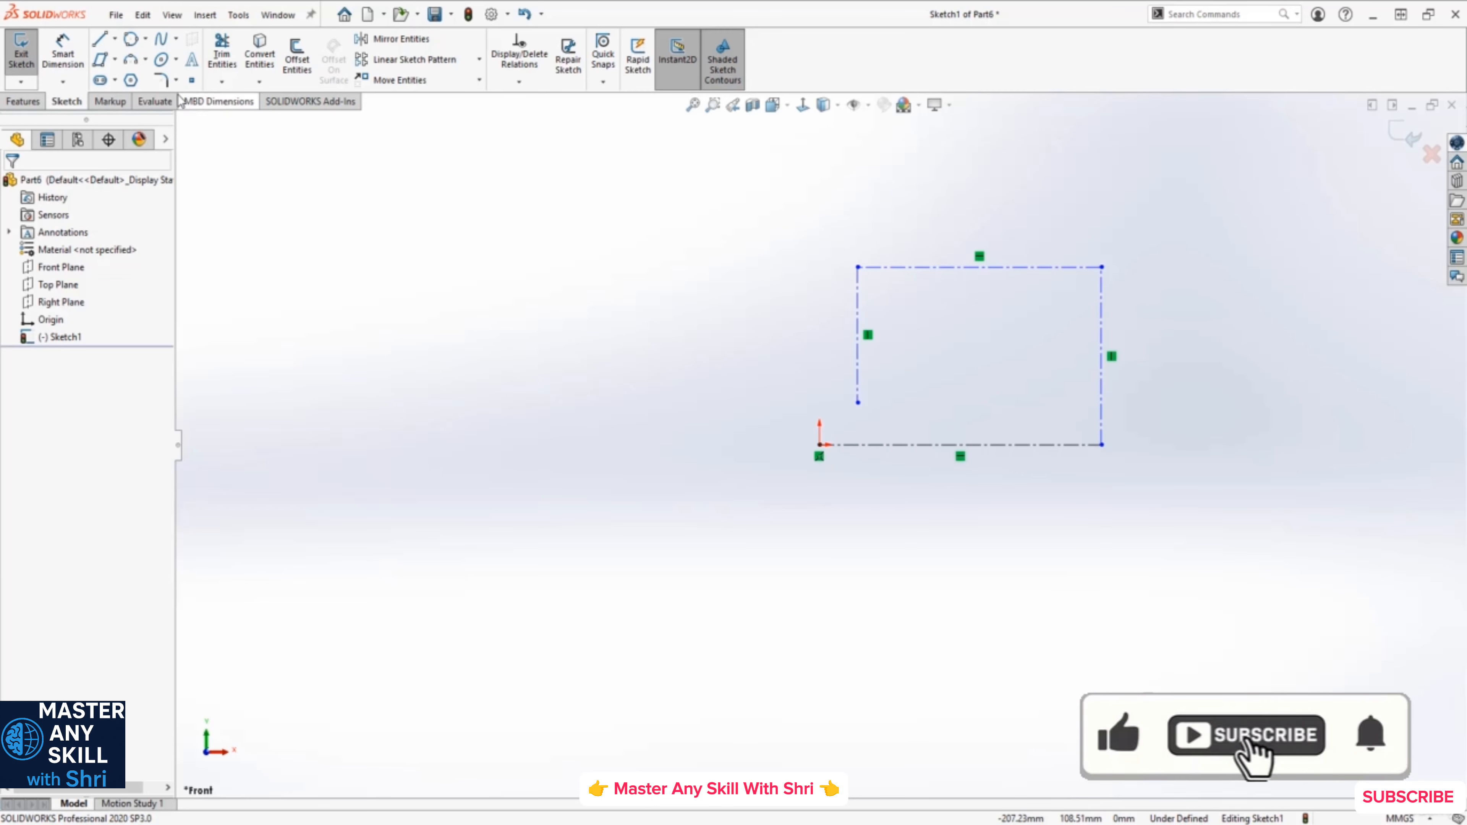
- Sketch a horizontal line about 95 mm long to the left of the origin and convert it to construction geometry
{"action": "left_click", "coordinate": [393, 411]}
{"action": "left_click", "coordinate": [674, 410]}
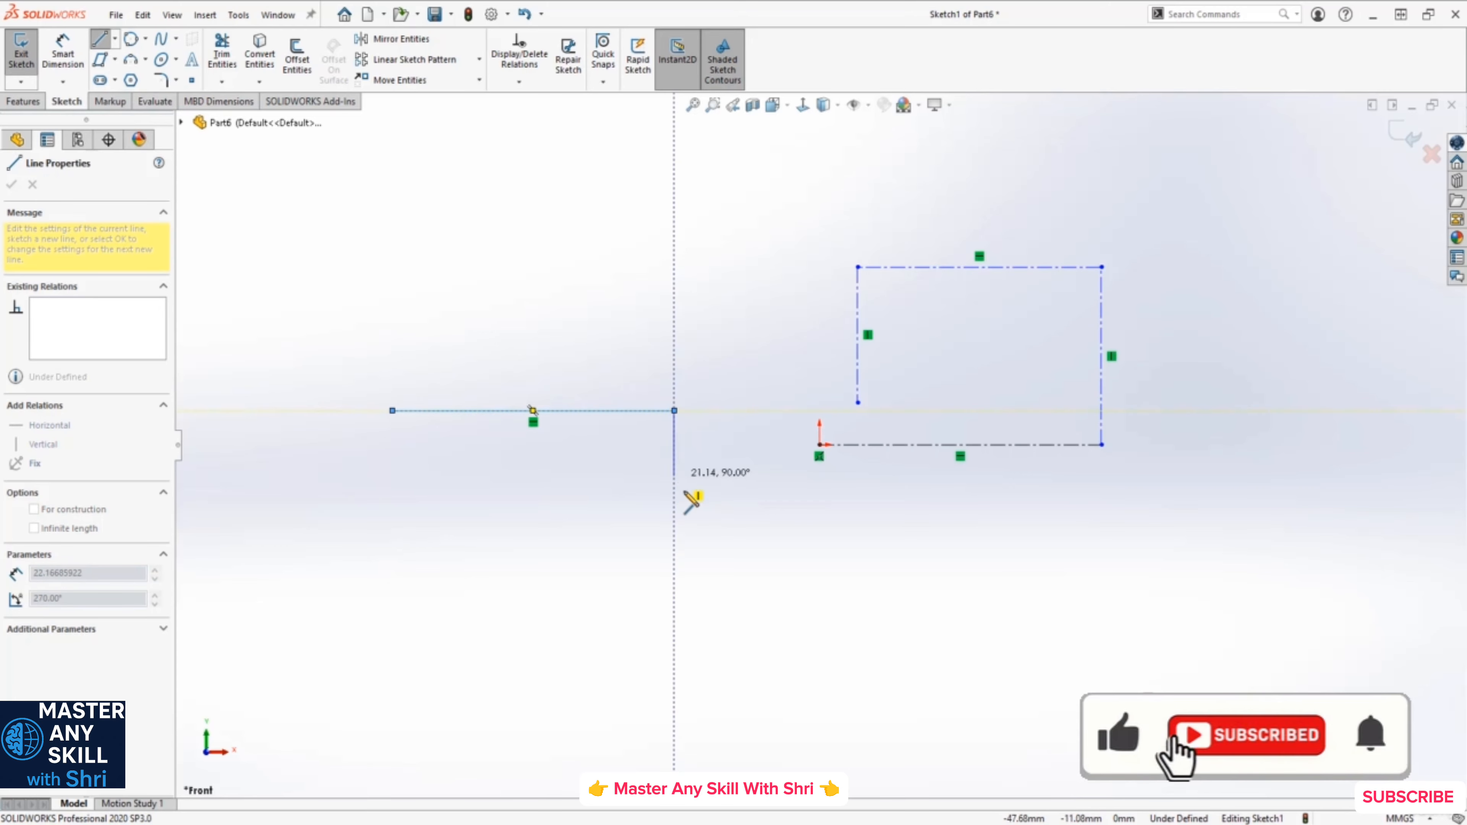
{"action": "key", "text": "Escape"}
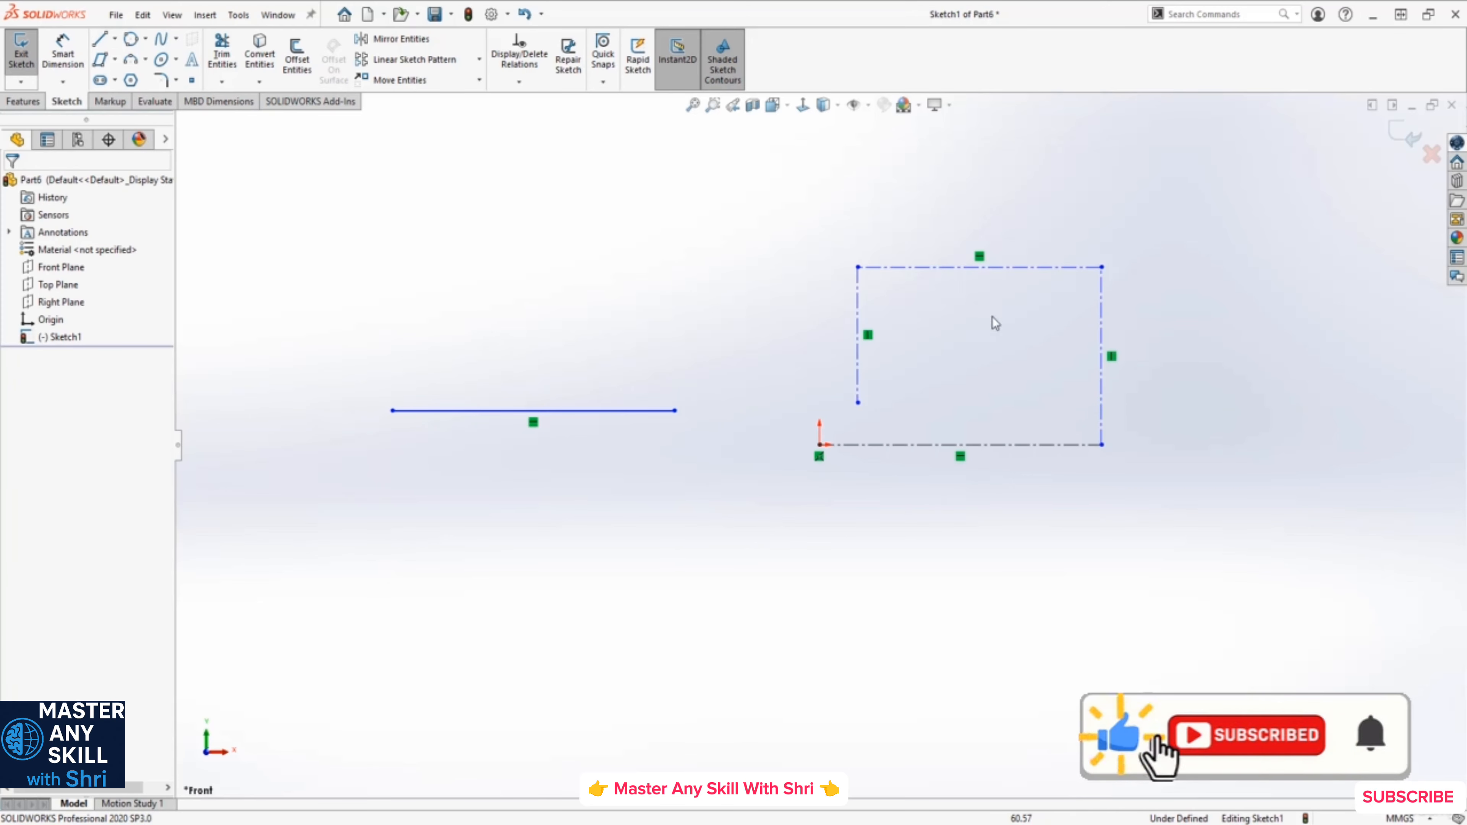
{"action": "left_click", "coordinate": [532, 410]}
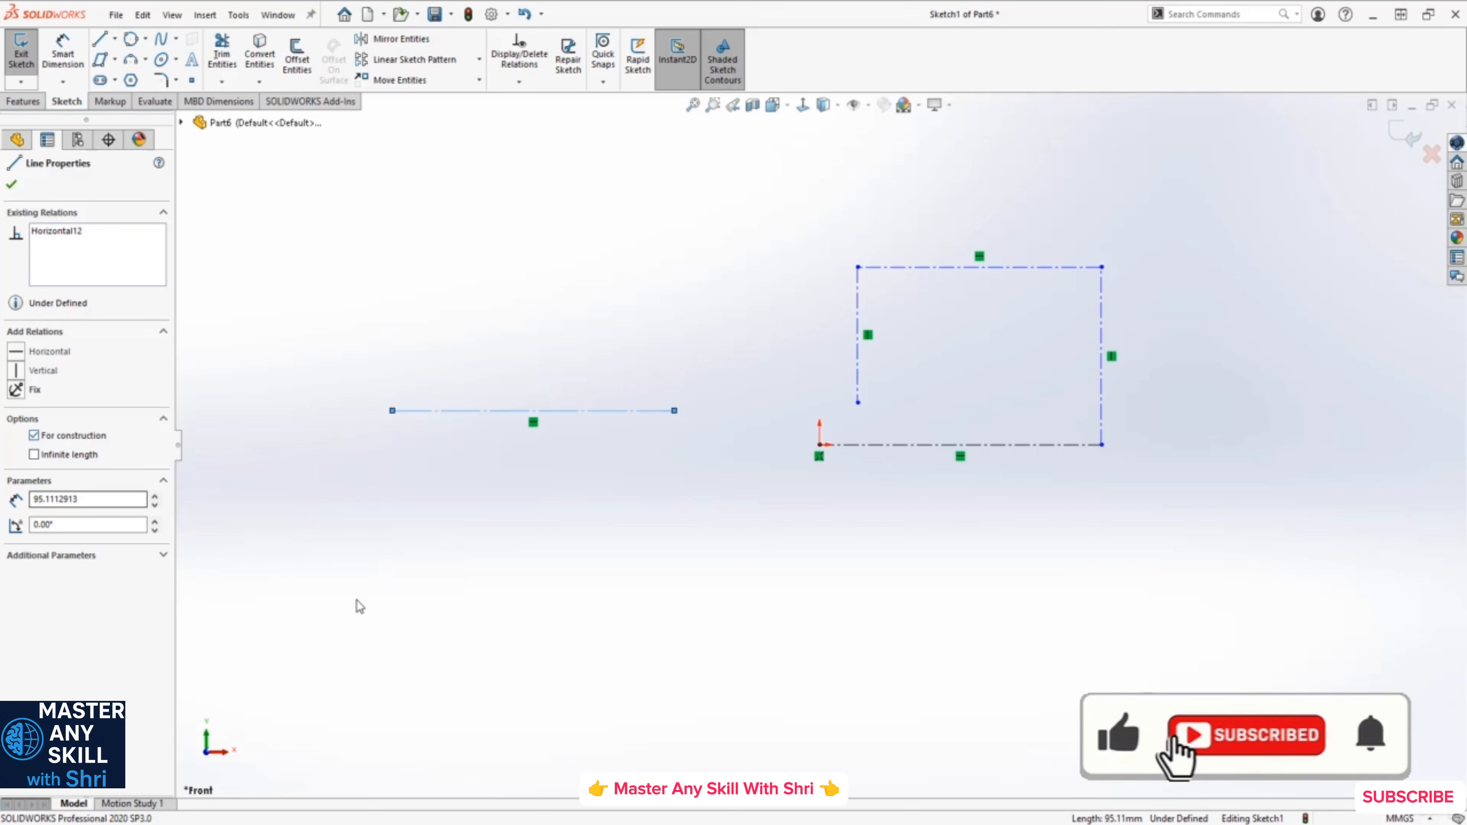
{"action": "left_click", "coordinate": [650, 474]}
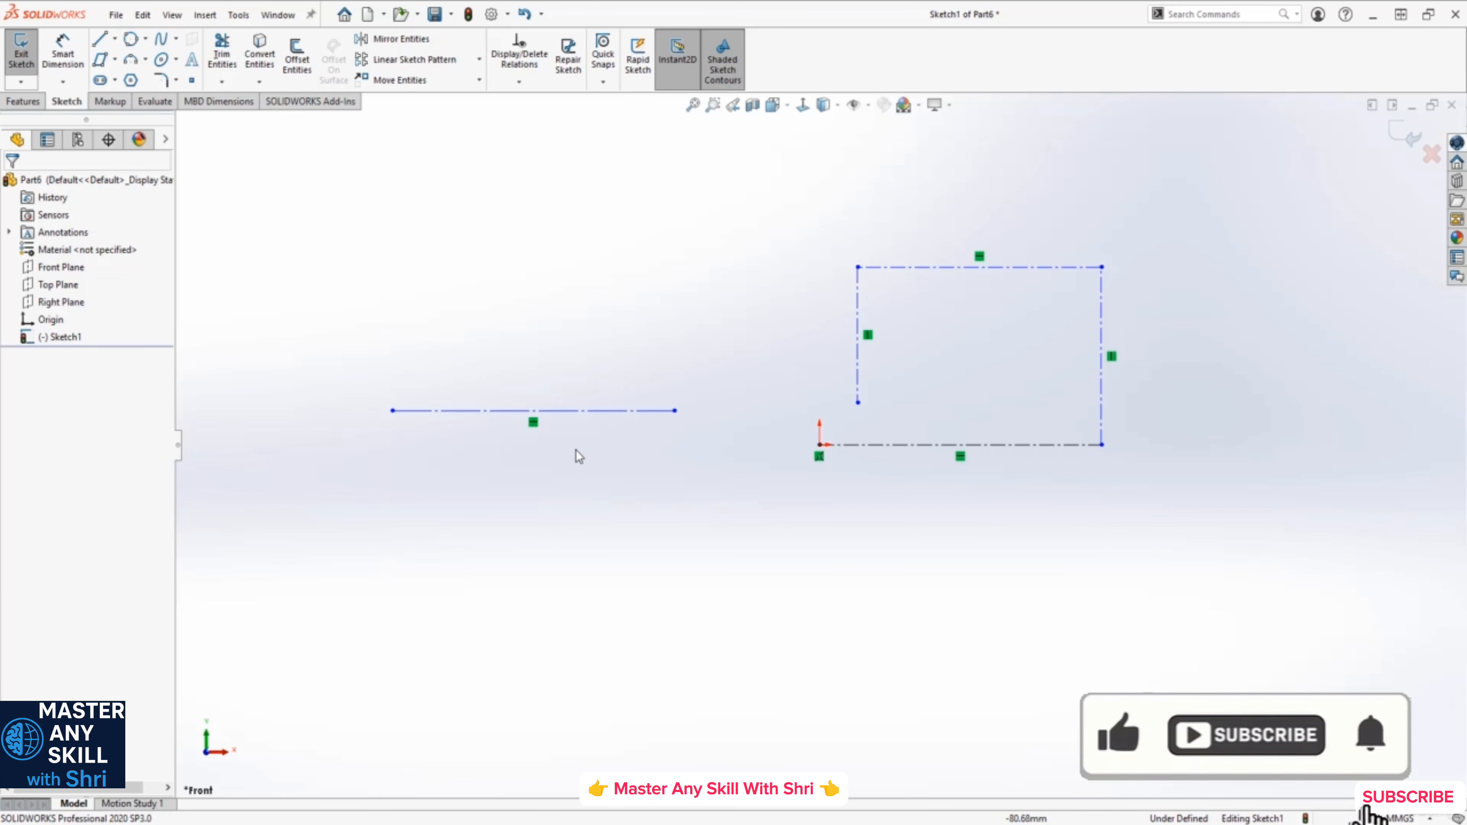
- Draw two infinite-length lines, a vertical one just left of the origin and a horizontal one below it
{"action": "left_click", "coordinate": [99, 40]}
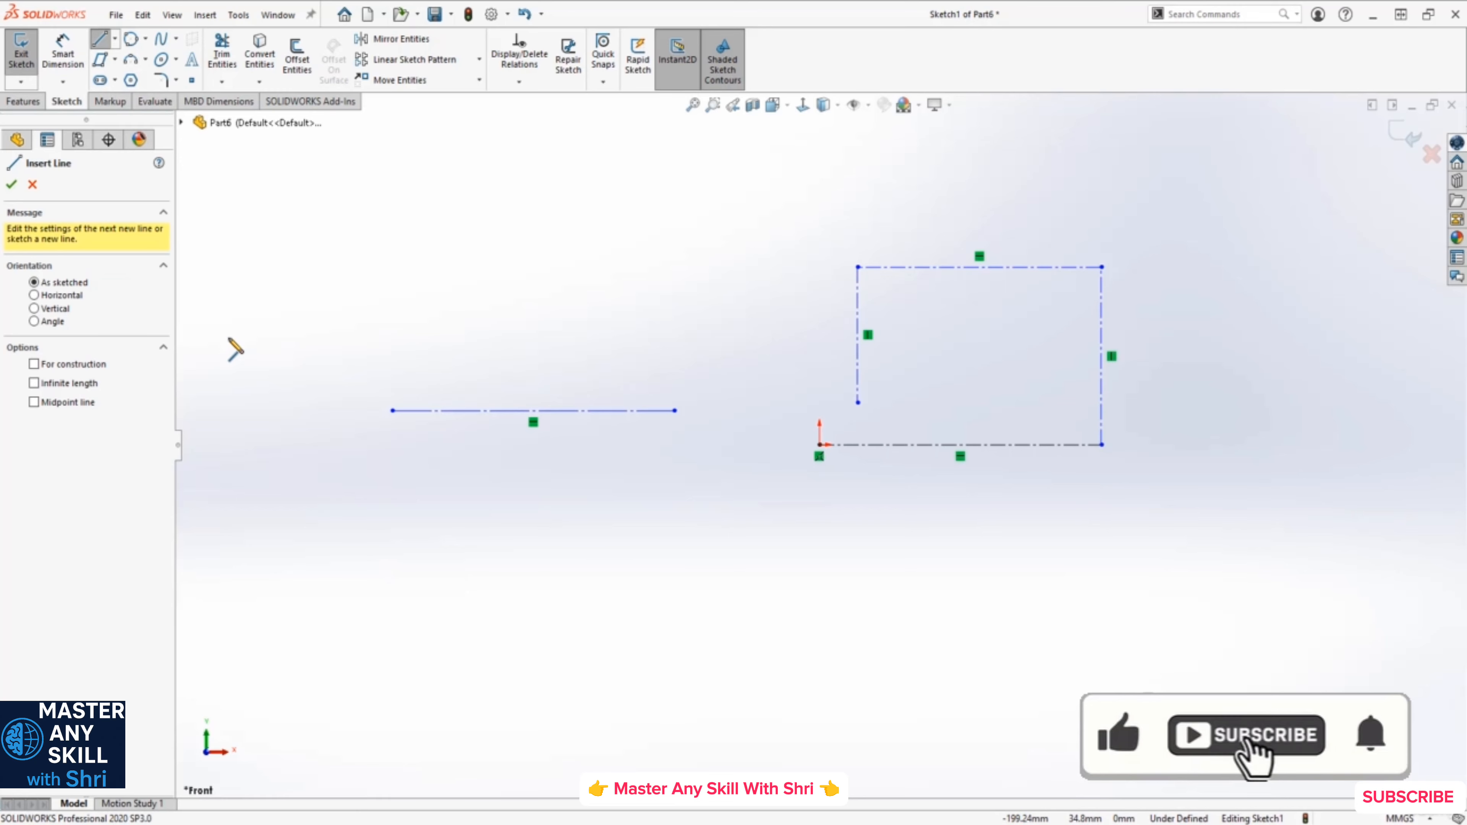
{"action": "left_click", "coordinate": [38, 384]}
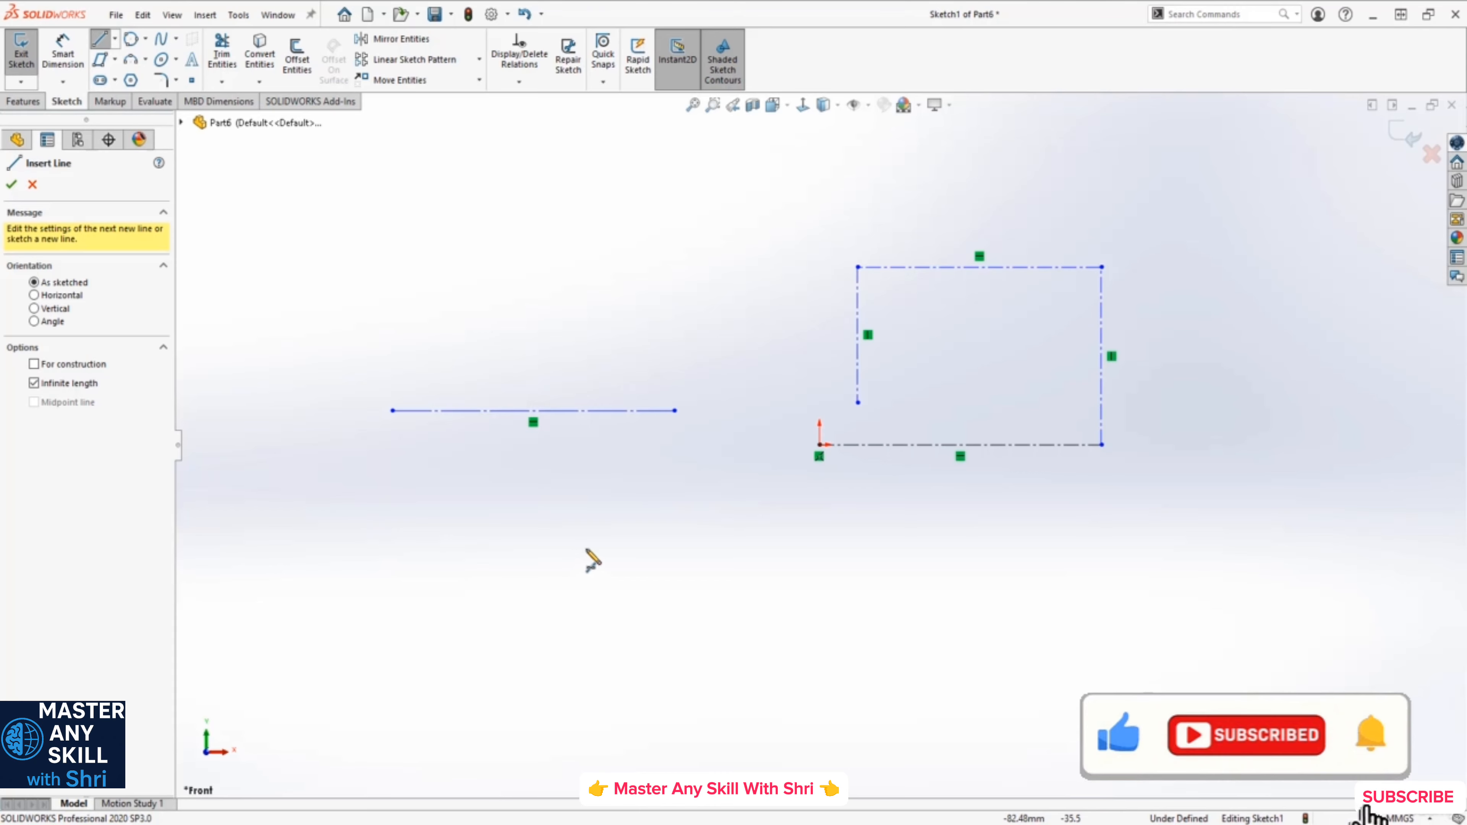
{"action": "left_click", "coordinate": [751, 517]}
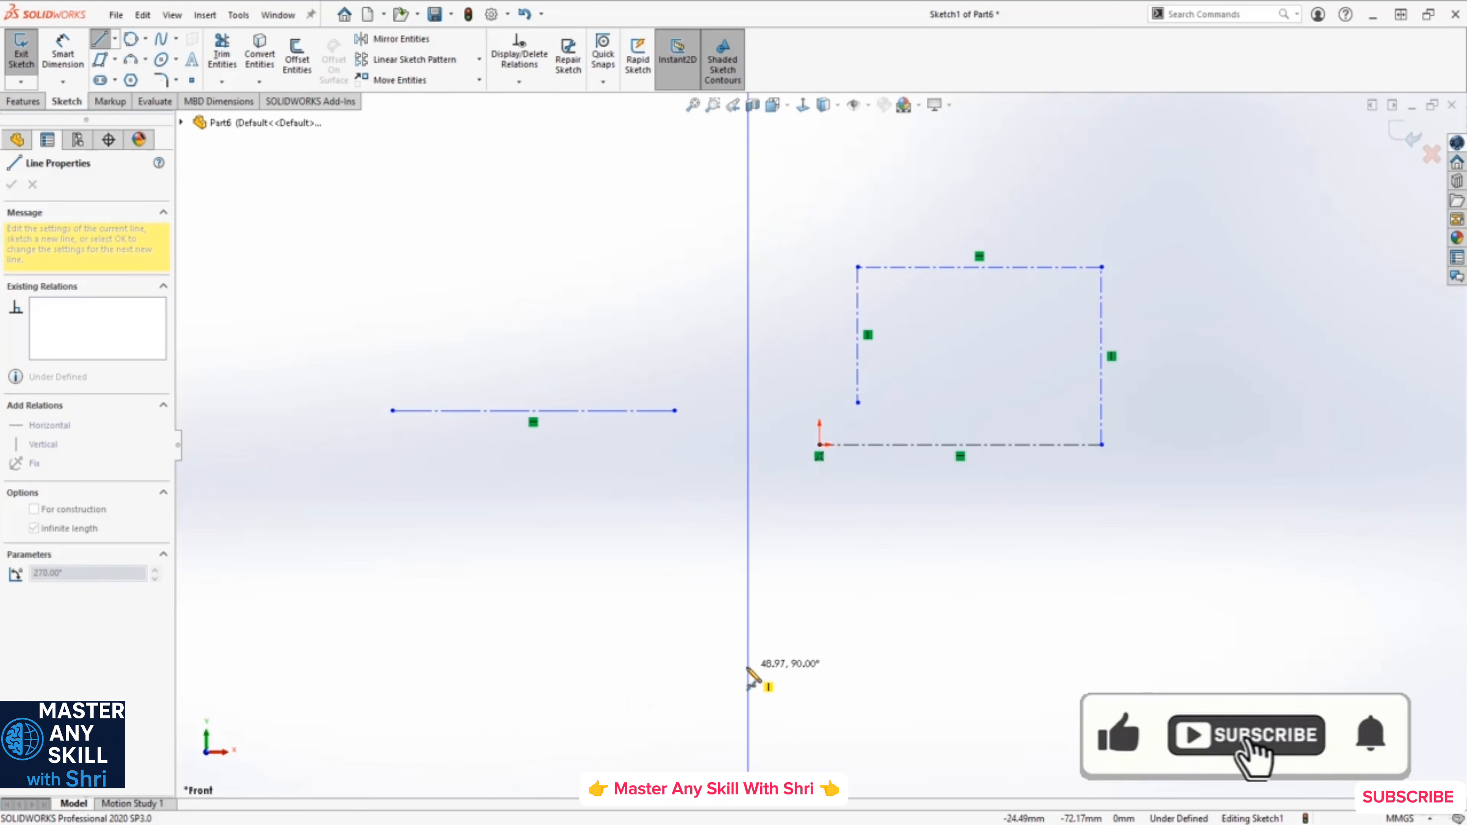
{"action": "left_click", "coordinate": [749, 679]}
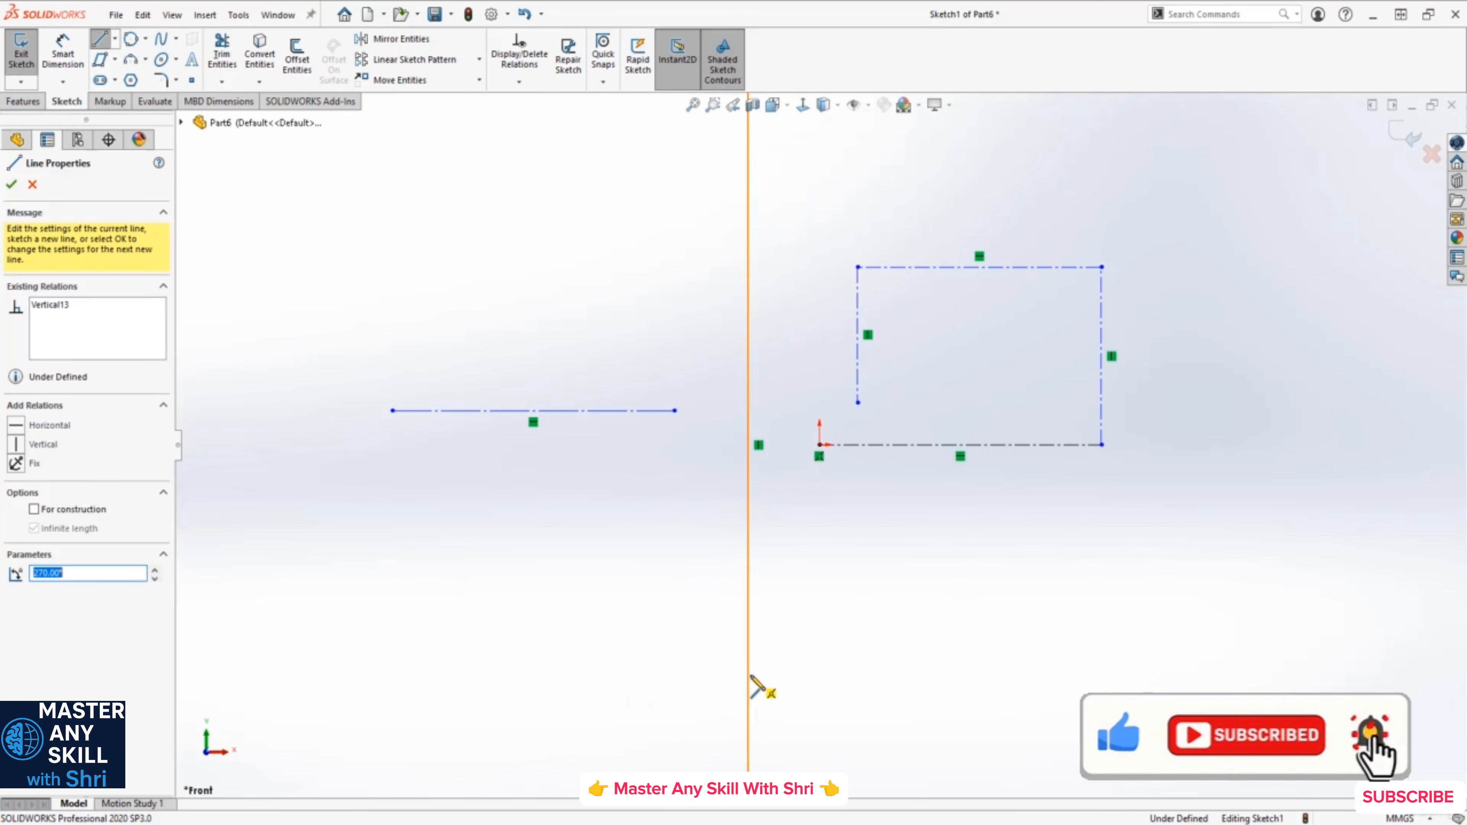
{"action": "left_click", "coordinate": [807, 538]}
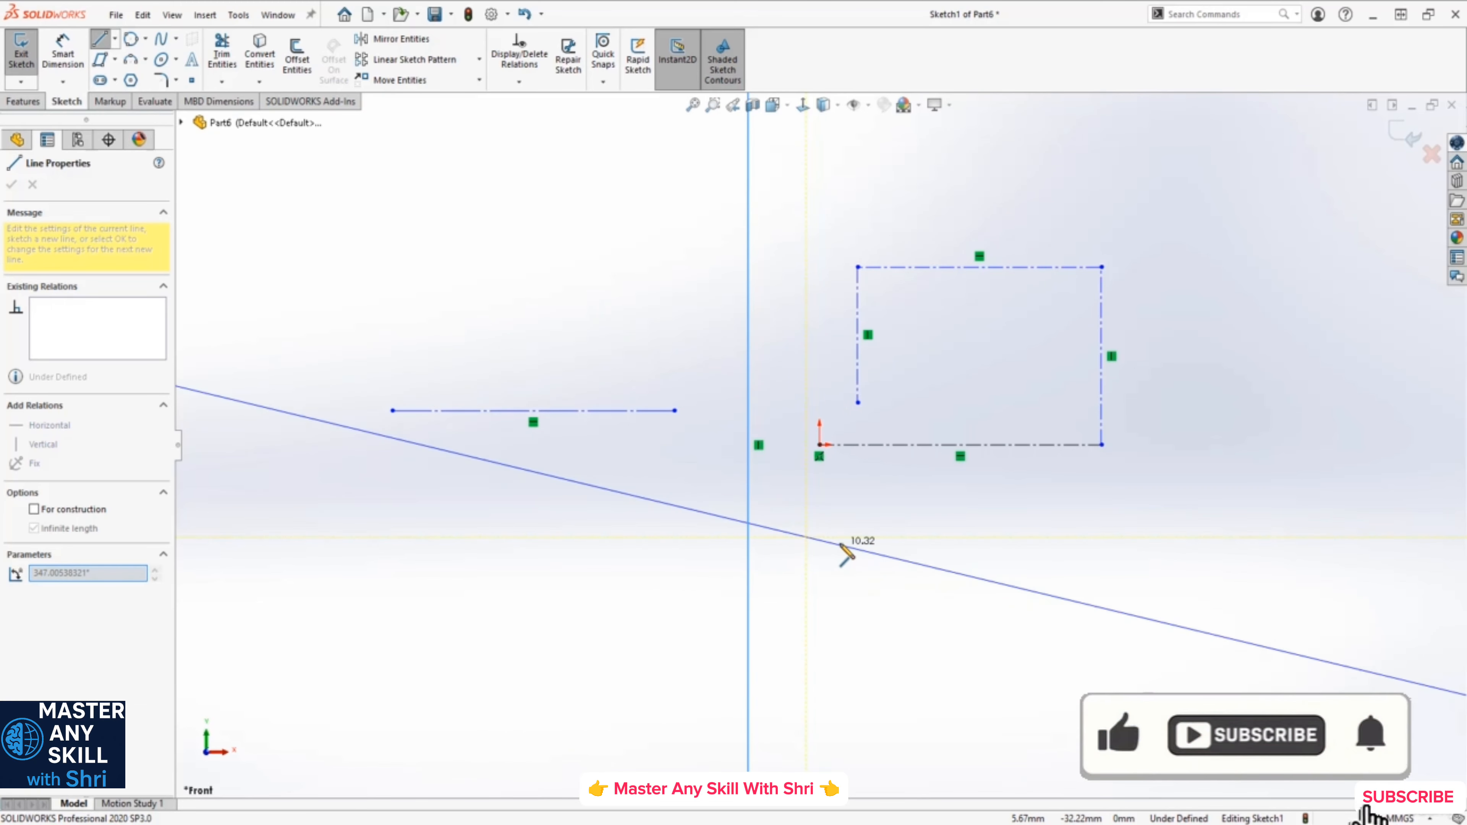
{"action": "left_click", "coordinate": [885, 538]}
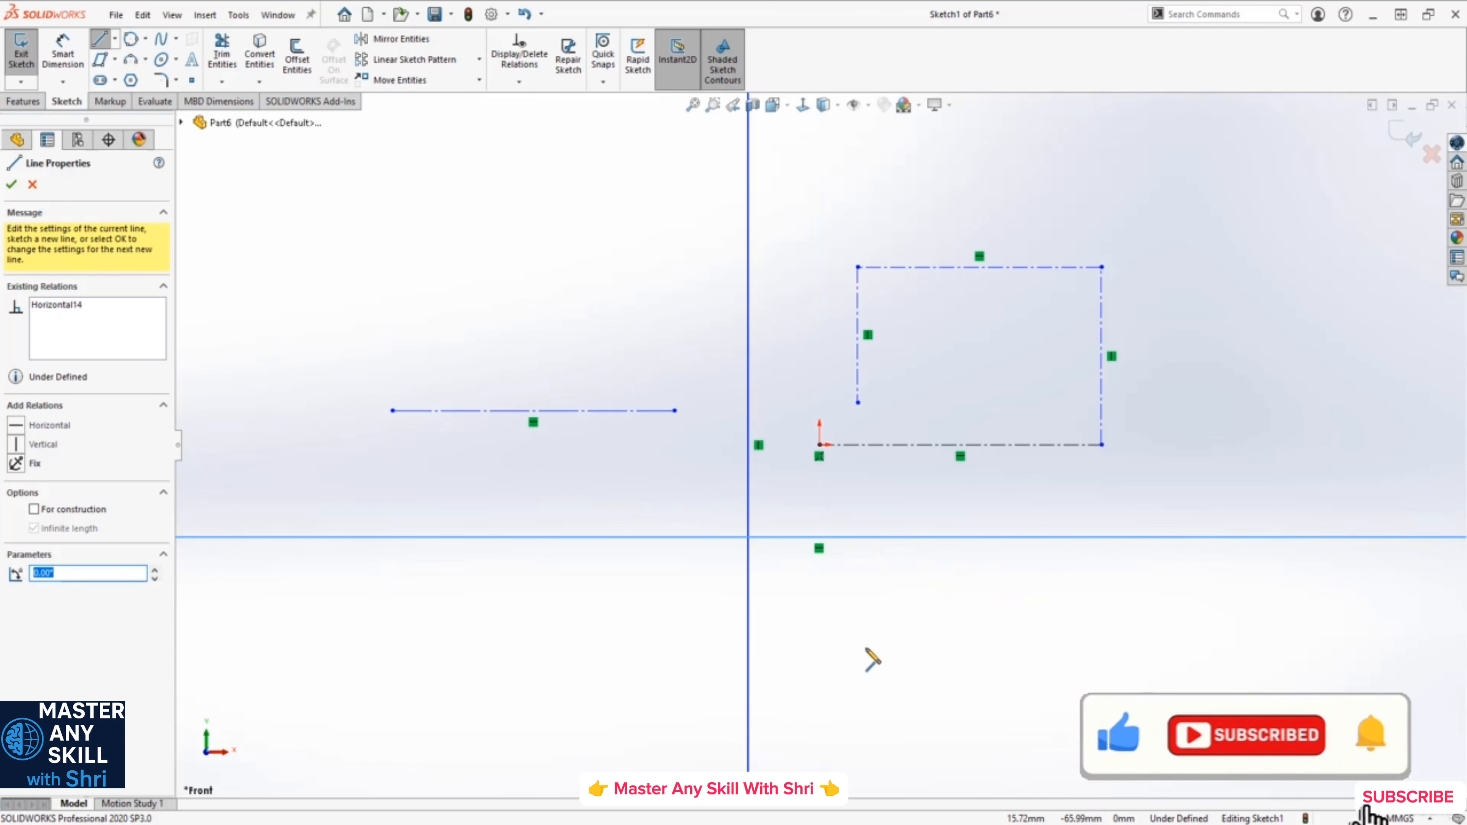
{"action": "key", "text": "Escape"}
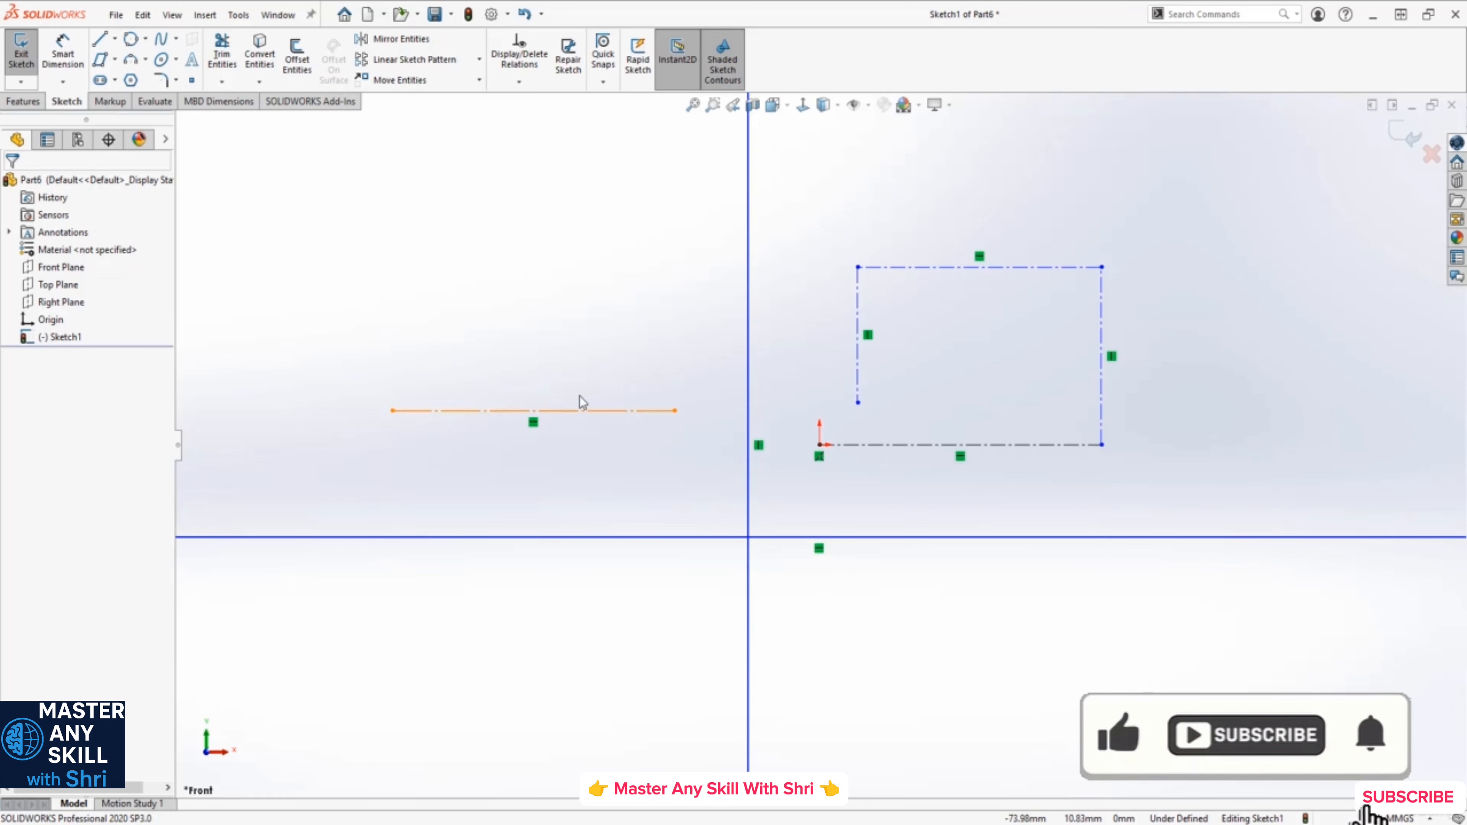
- Sketch a horizontal line with the Line tool's midpoint line option, centred above the short horizontal construction line
{"action": "left_click", "coordinate": [100, 39]}
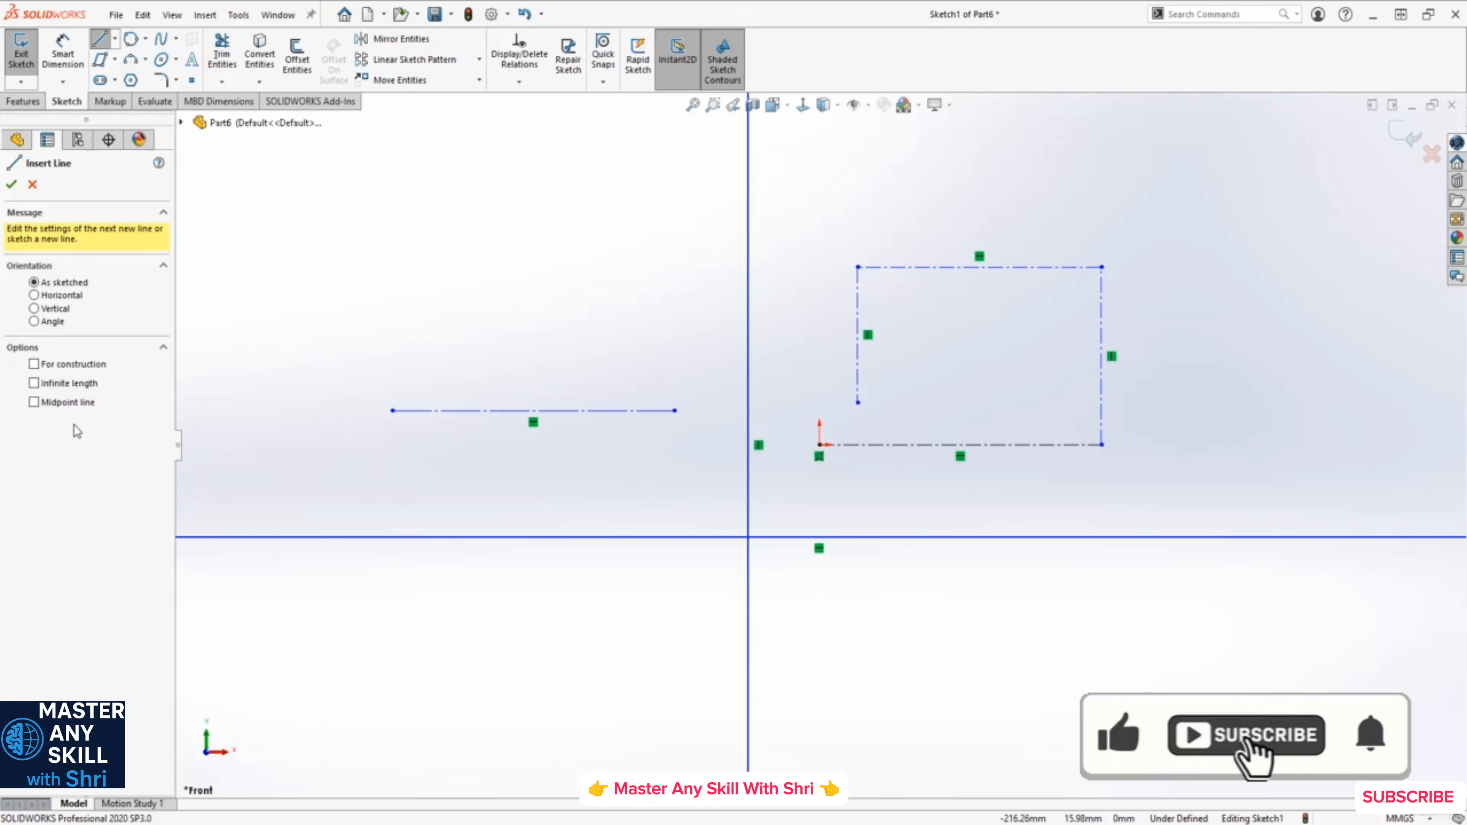
{"action": "left_click", "coordinate": [34, 403]}
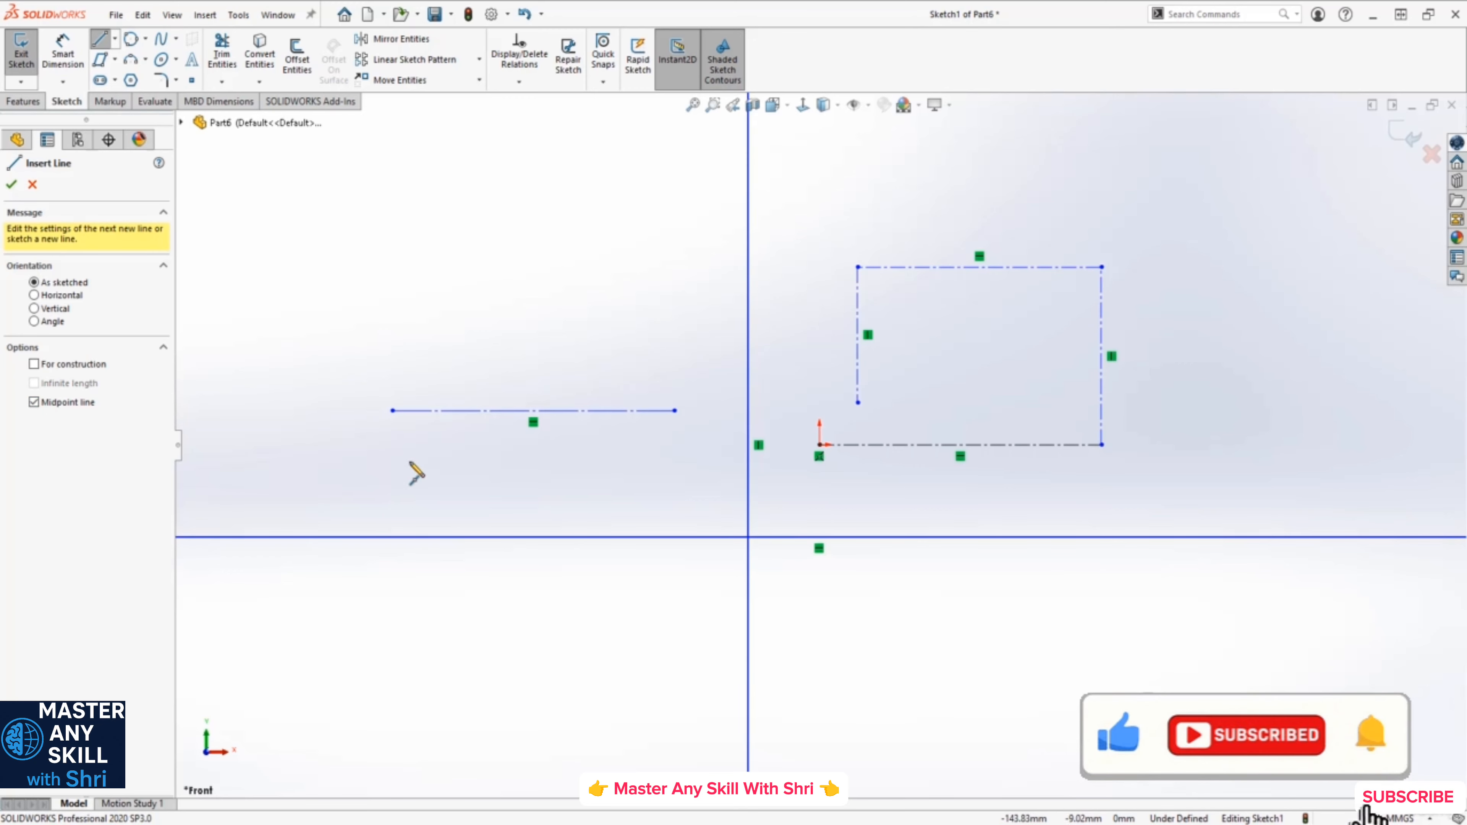
{"action": "left_click", "coordinate": [490, 277]}
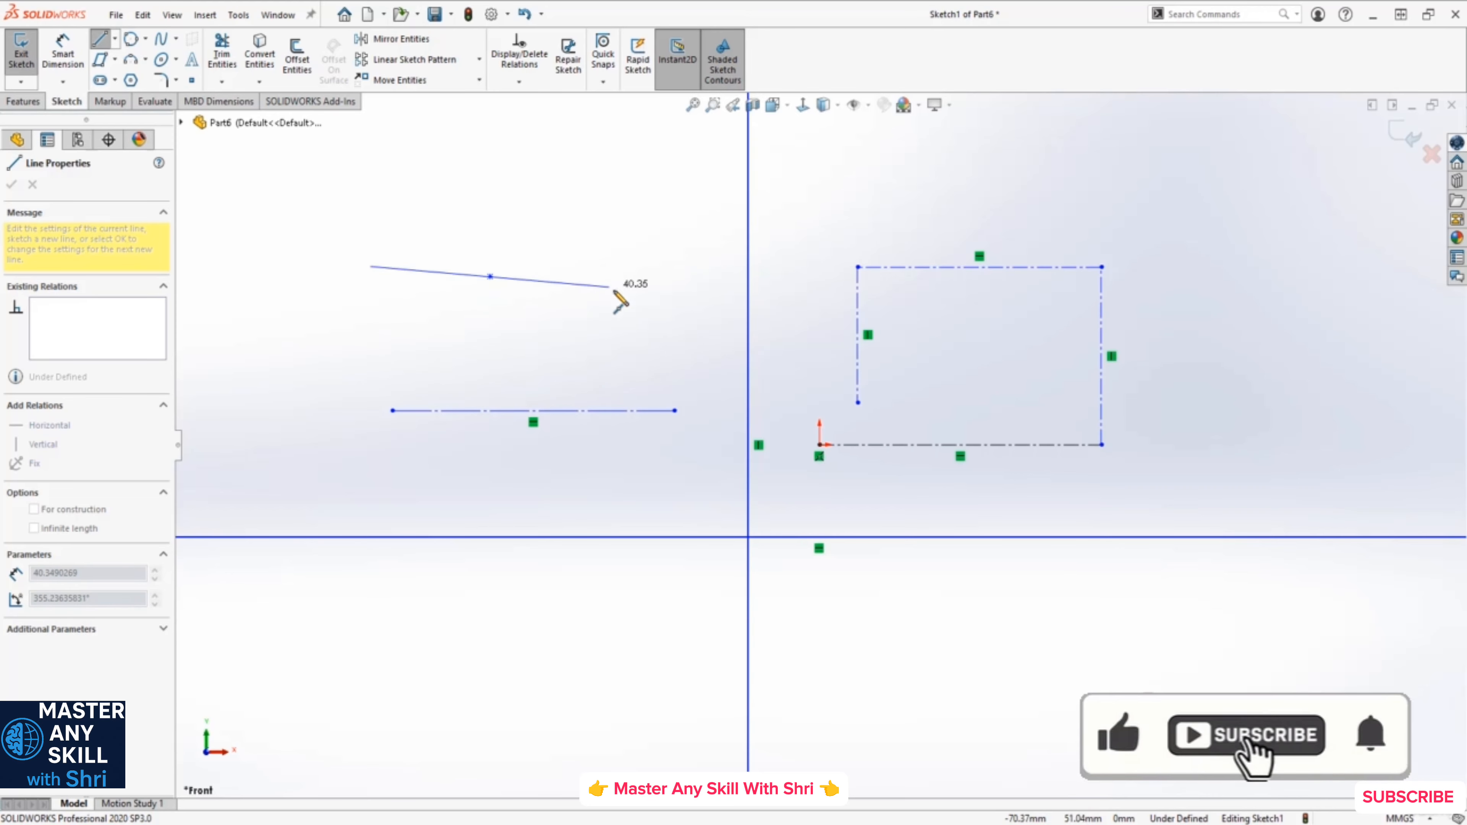
{"action": "left_click", "coordinate": [675, 277]}
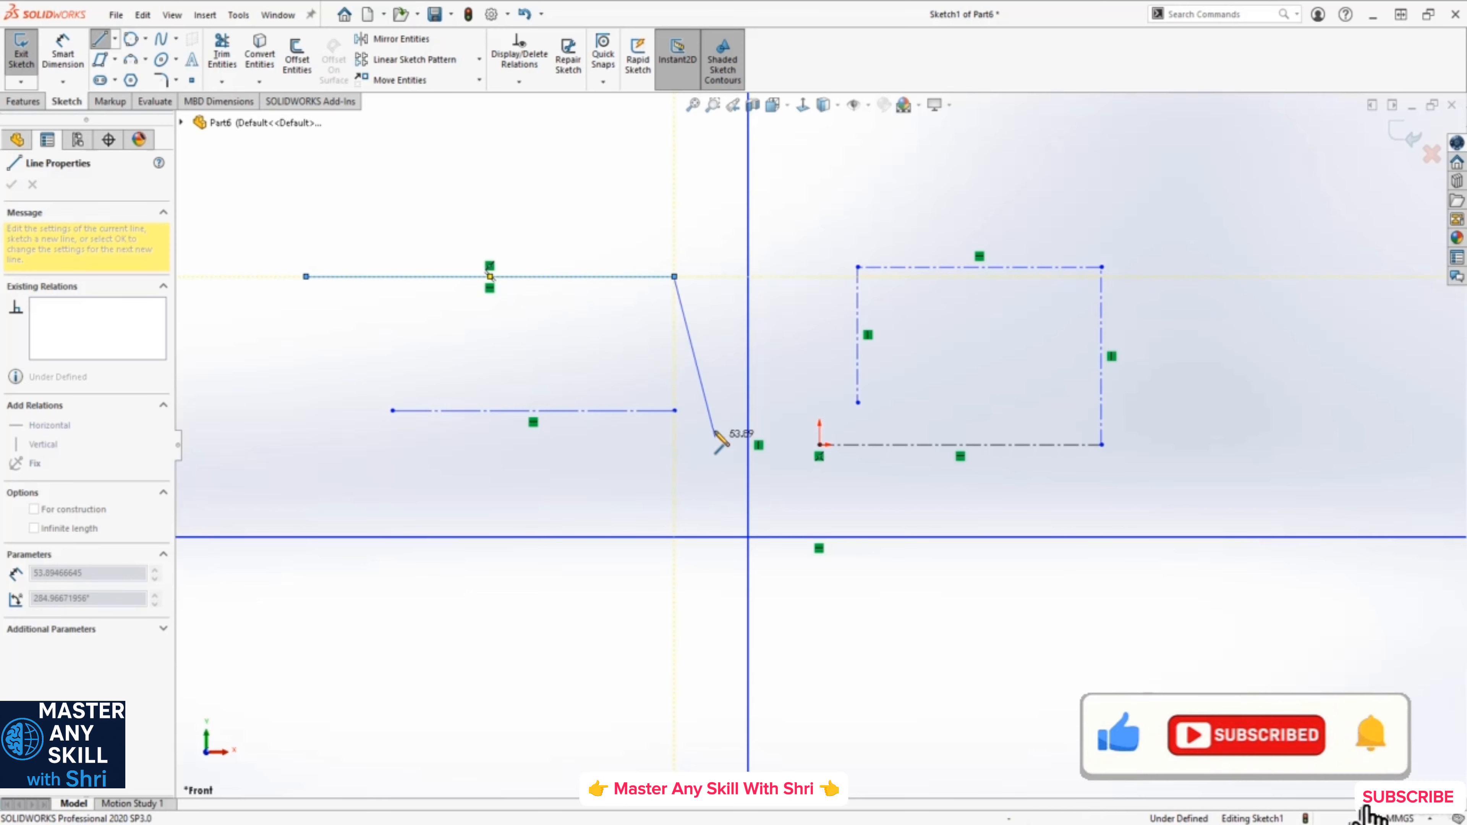
{"action": "key", "text": "Escape"}
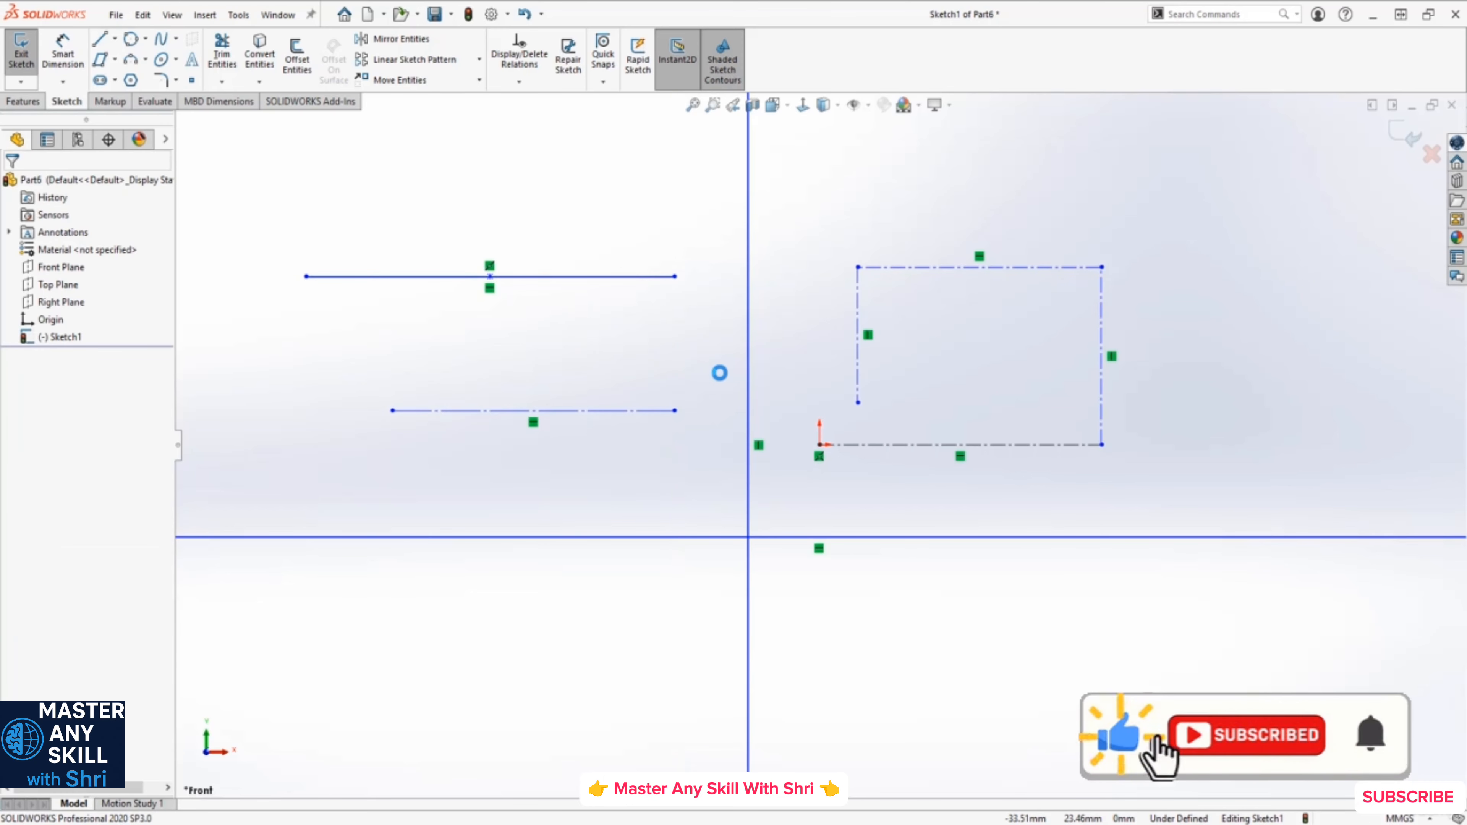
- Delete the open construction chain at the origin and the two finite horizontal lines, keeping the infinite-length lines
{"action": "left_click_drag", "start_coordinate": [1247, 201], "coordinate": [778, 505]}
{"action": "key", "text": "Delete"}
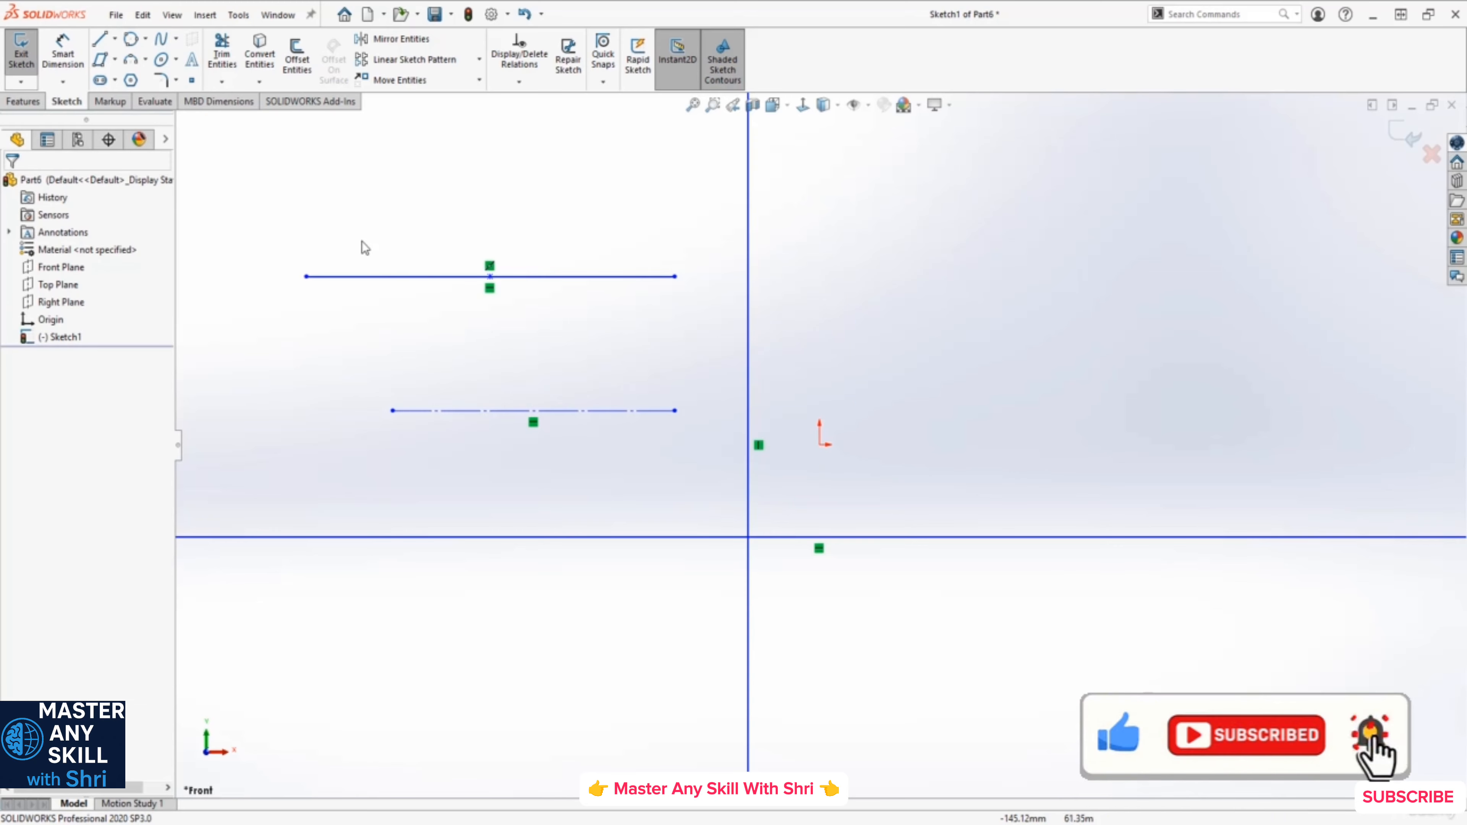
{"action": "mouse_move", "coordinate": [256, 237]}
{"action": "left_mouse_down"}
{"action": "mouse_move", "coordinate": [448, 363]}
{"action": "mouse_move", "coordinate": [736, 480]}
{"action": "left_mouse_up"}
{"action": "key", "text": "Delete"}
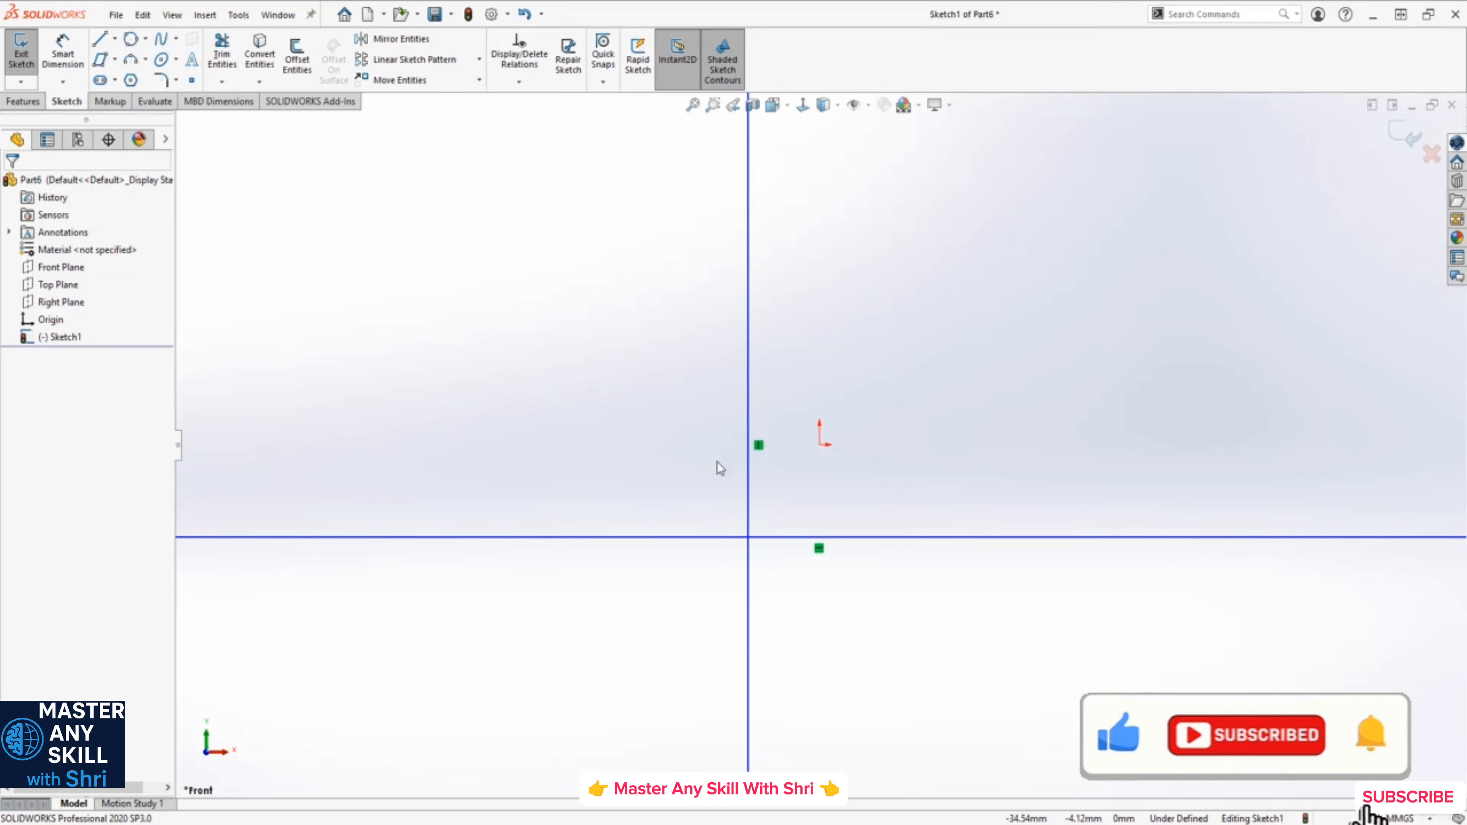
- Delete the vertical and horizontal infinite-length lines to empty the sketch
{"action": "scroll", "coordinate": [719, 468], "scroll_direction": "down", "scroll_amount": 2}
{"action": "scroll", "coordinate": [719, 478], "scroll_direction": "up", "scroll_amount": 2}
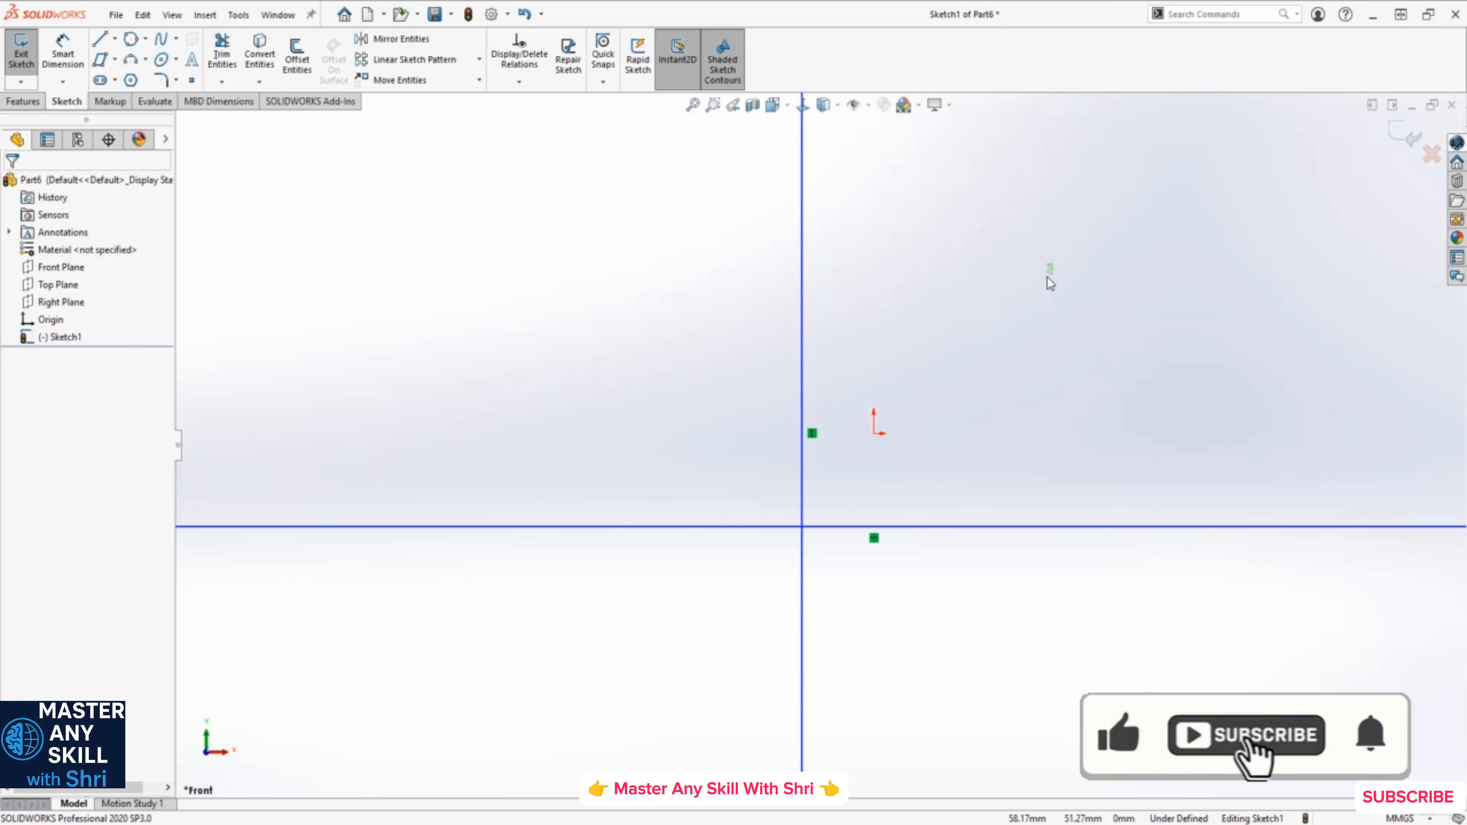
{"action": "left_click_drag", "start_coordinate": [1047, 277], "coordinate": [478, 690]}
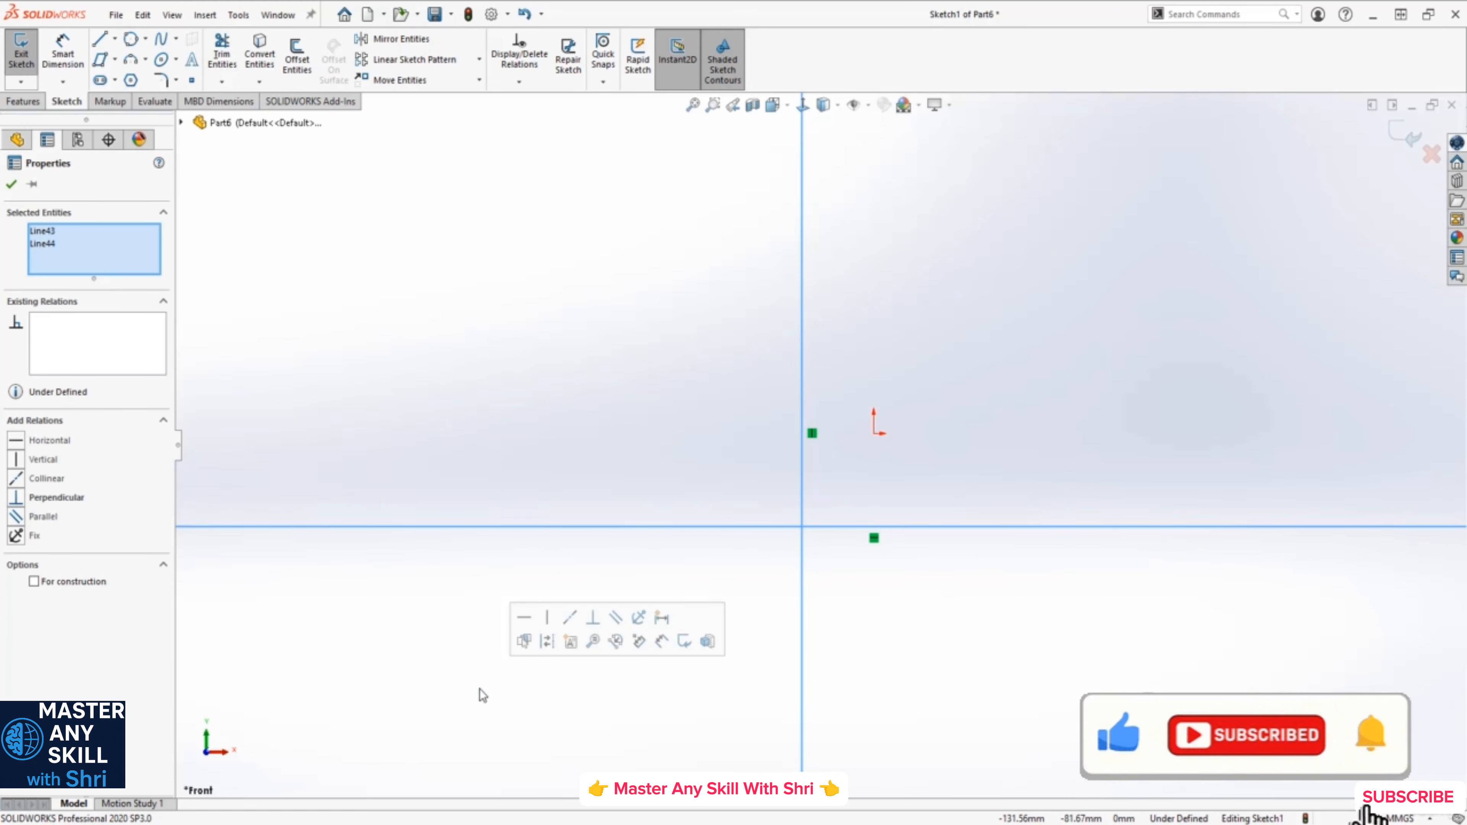
{"action": "key", "text": "Delete"}
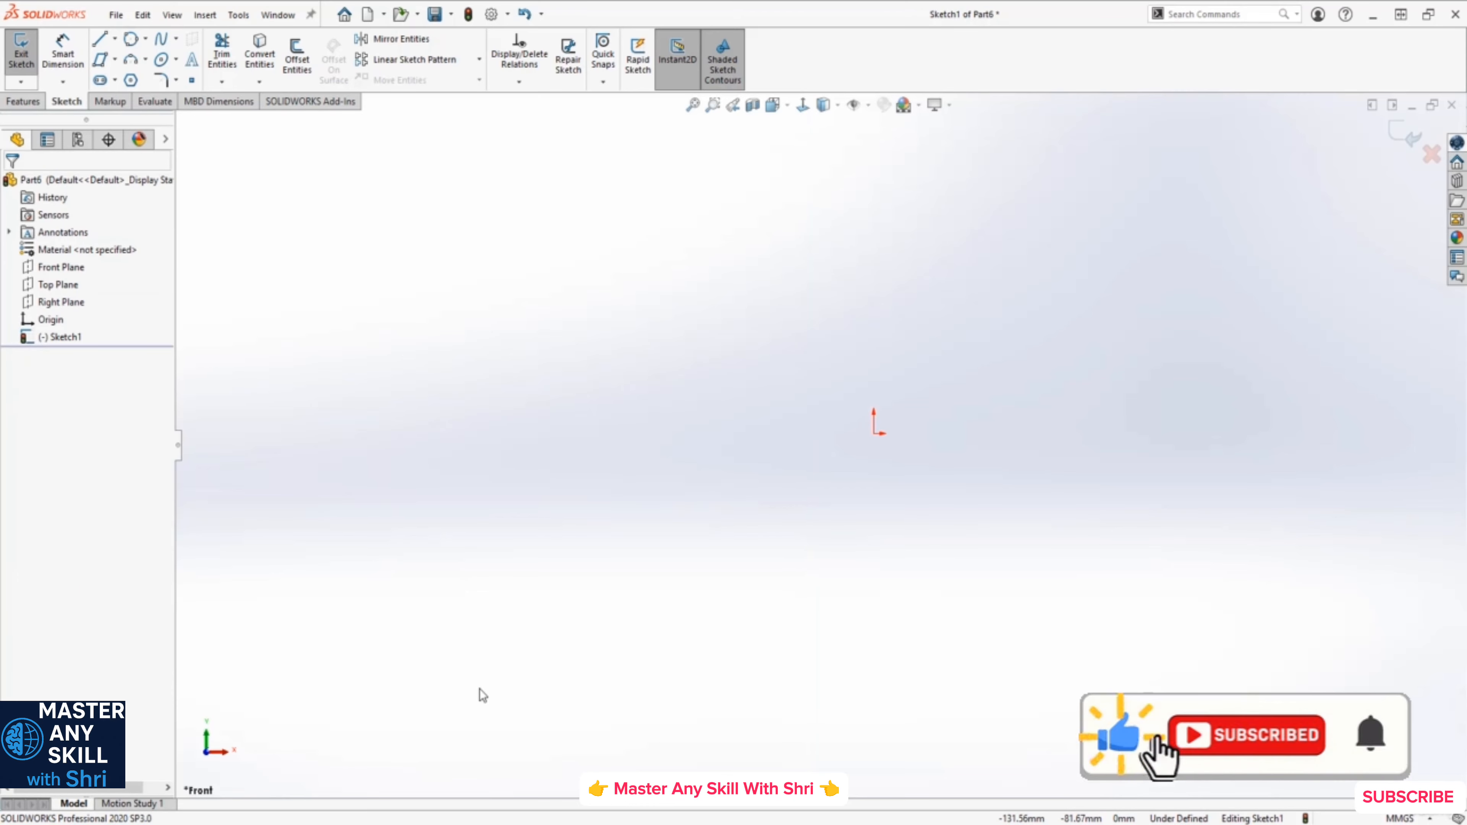
- Sketch an open zigzag chain of four connected slanted lines to the left of the origin, the first about 41 mm long
{"action": "key", "text": "l"}
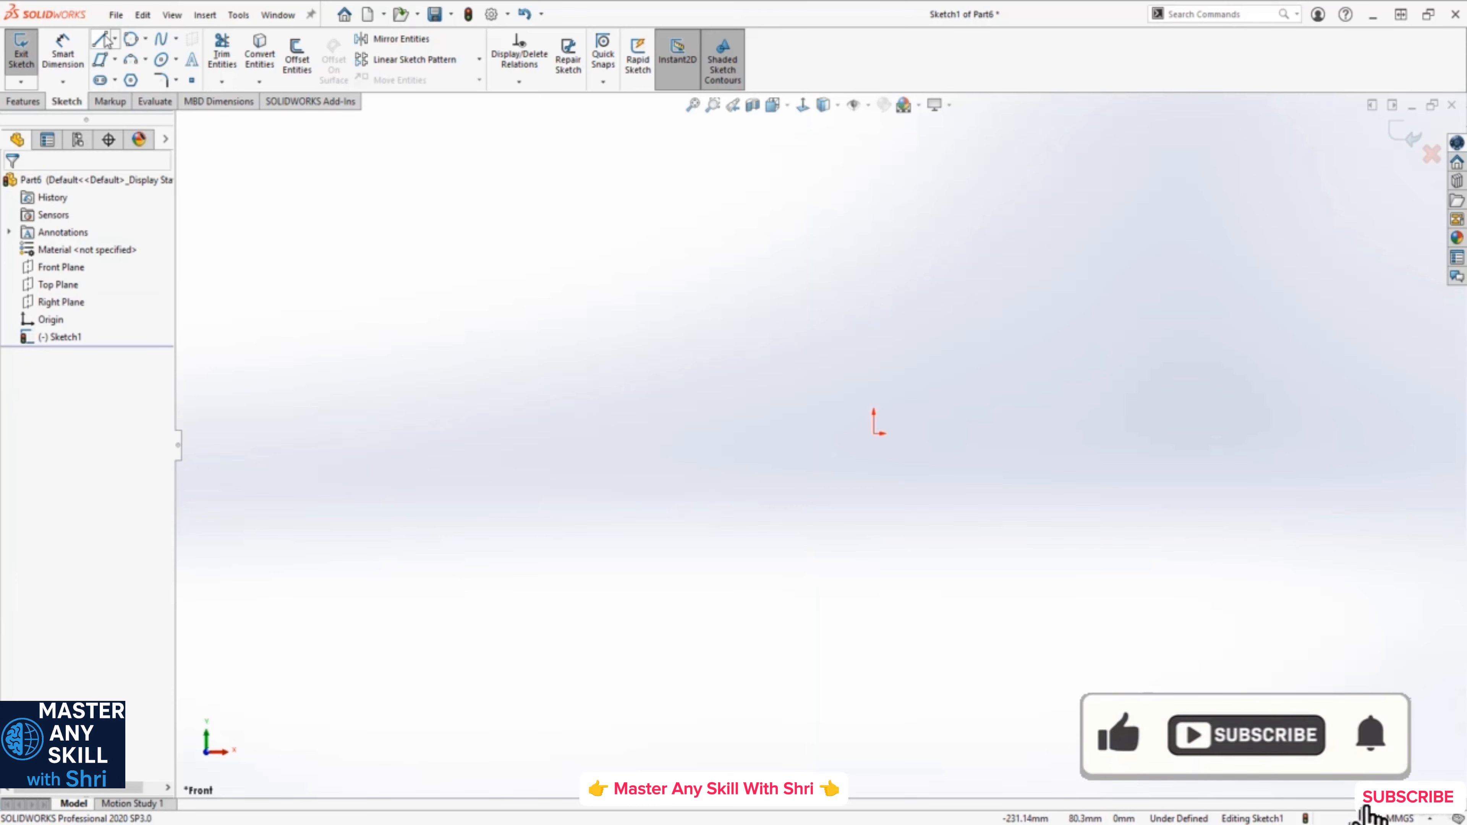
{"action": "left_click", "coordinate": [452, 443]}
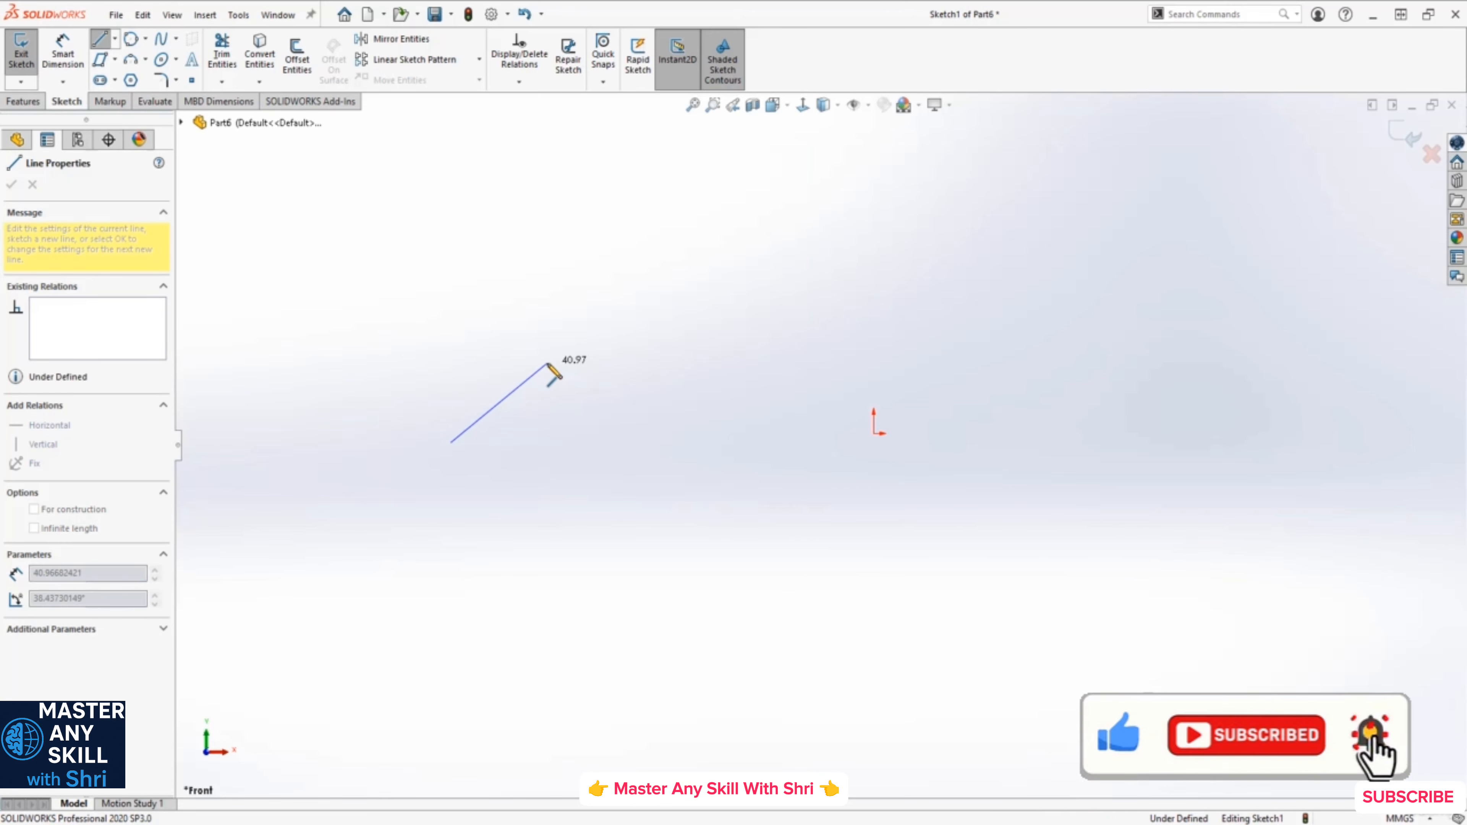
{"action": "left_click", "coordinate": [547, 364]}
{"action": "left_click", "coordinate": [634, 464]}
{"action": "left_click", "coordinate": [718, 374]}
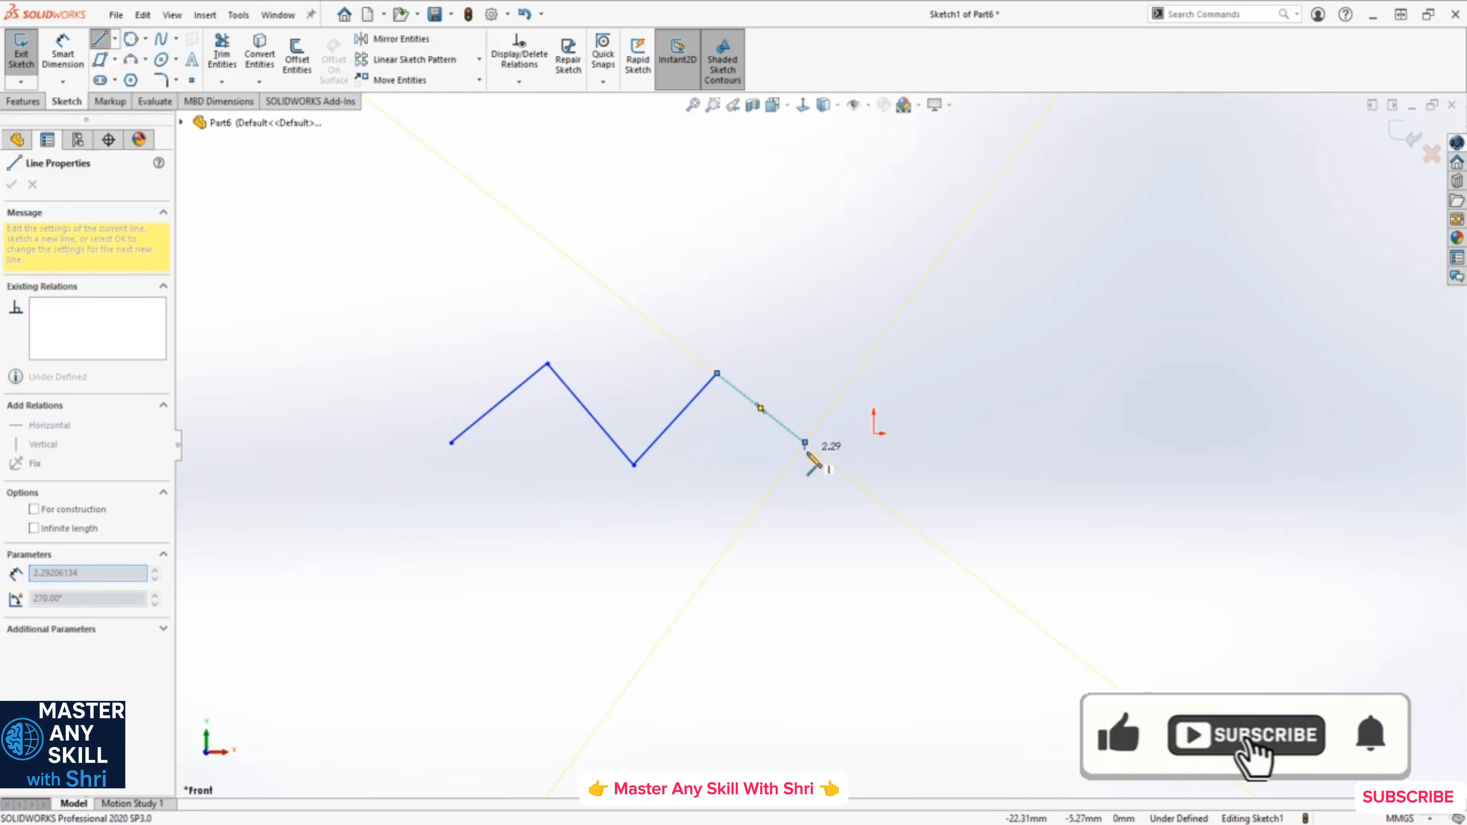
{"action": "left_click", "coordinate": [805, 443]}
{"action": "key", "text": "space"}
{"action": "key", "text": "Escape"}
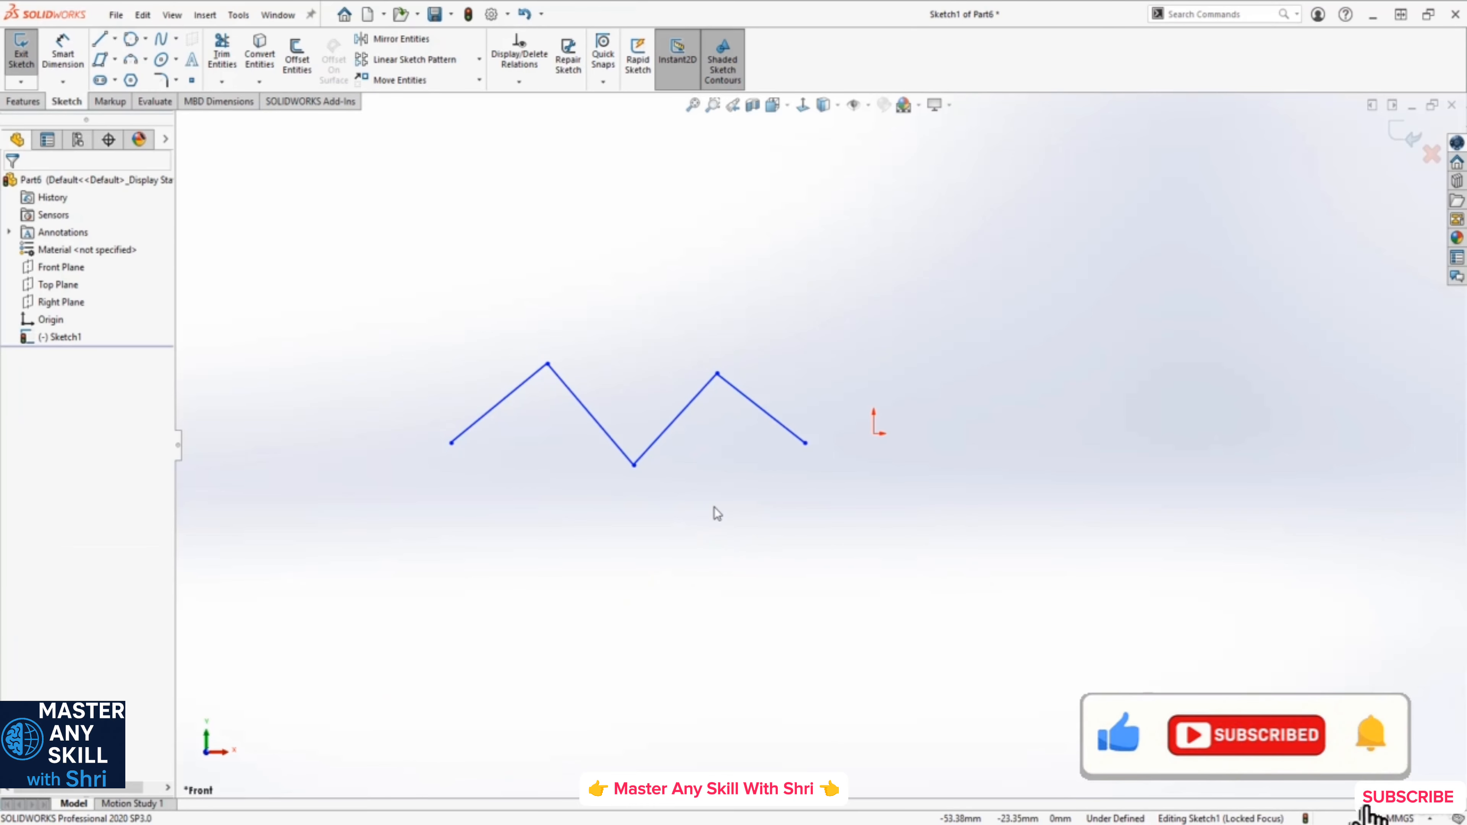